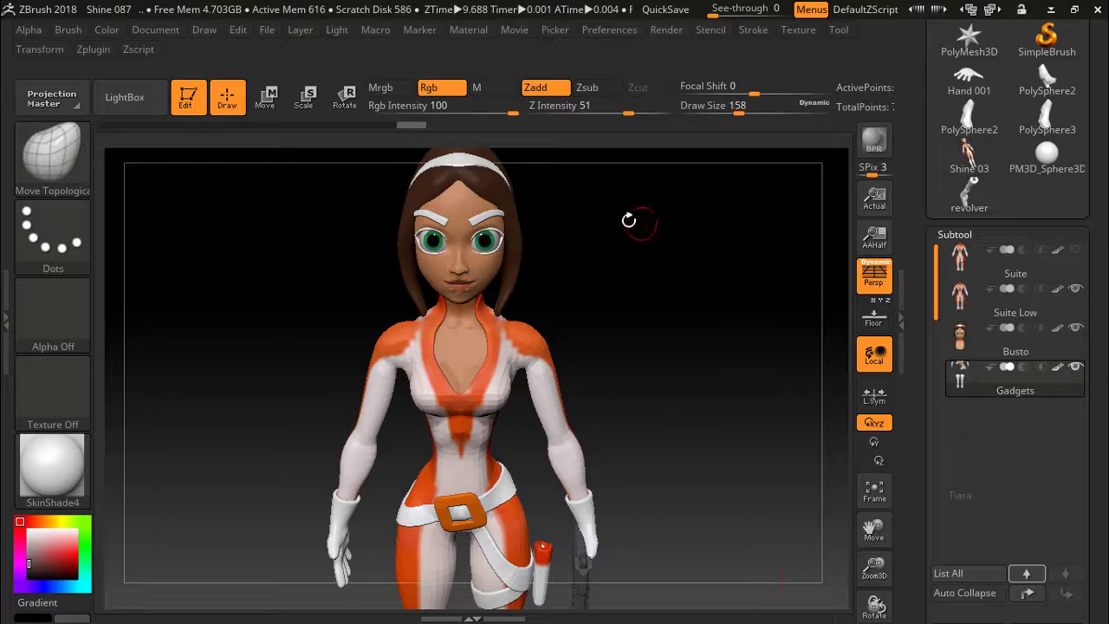
Turn the character to a straight front view and hide the Busto head subtool.
mouse_move(697, 260)
left_mouse_down()
mouse_move(724, 264)
mouse_move(705, 243)
mouse_move(719, 279)
left_mouse_up()
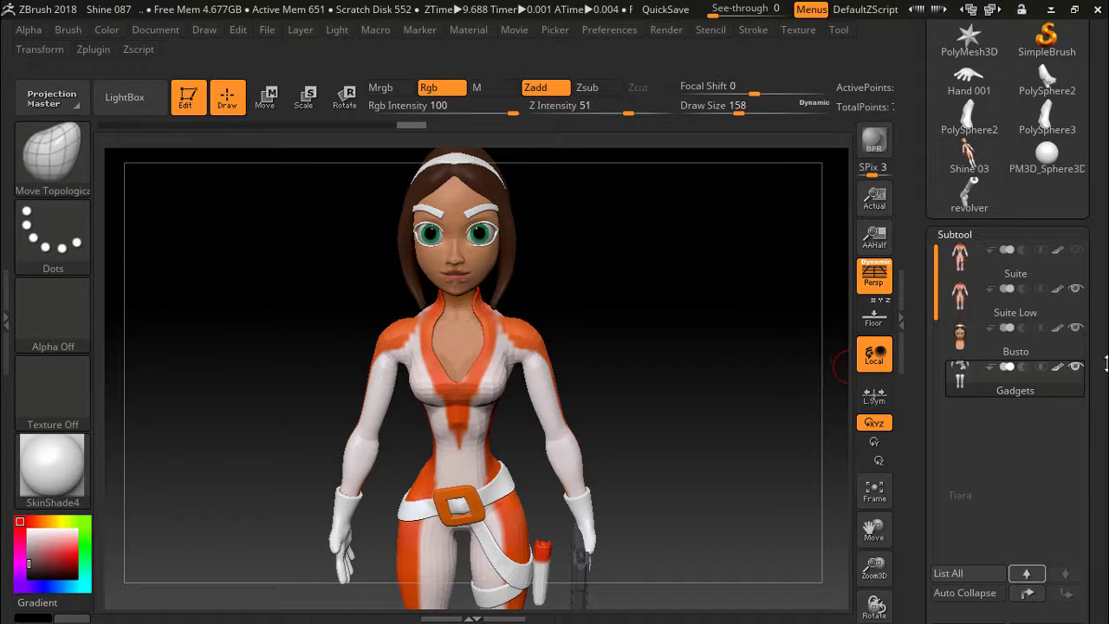
left_click(1075, 328)
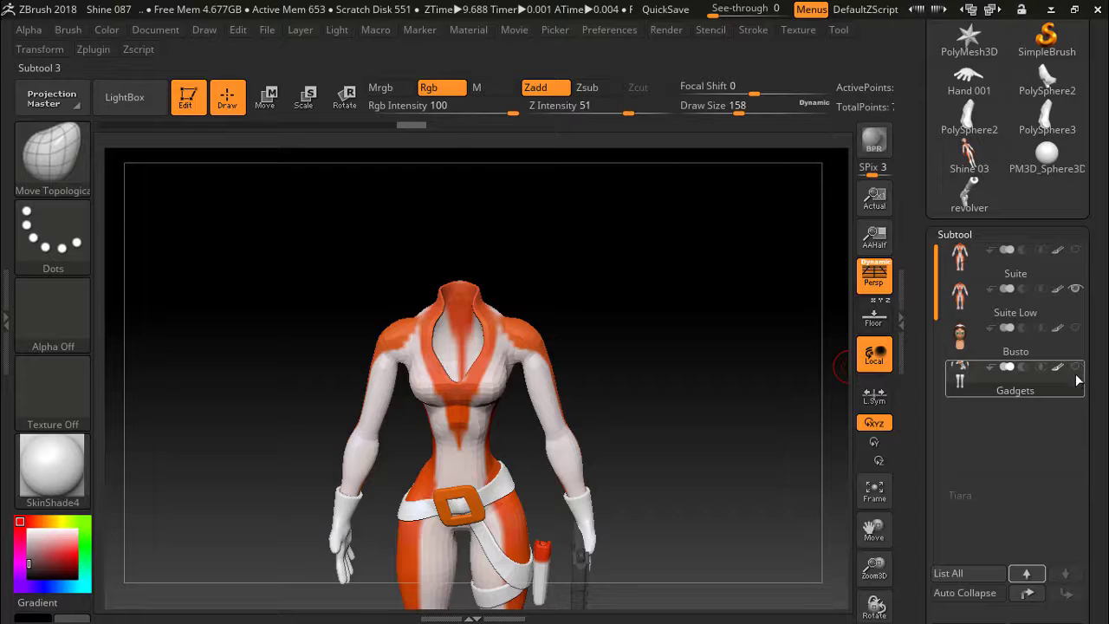
left_click(87, 50)
Start an FBX export of the Gadgets, then cancel it without saving.
left_click(148, 356)
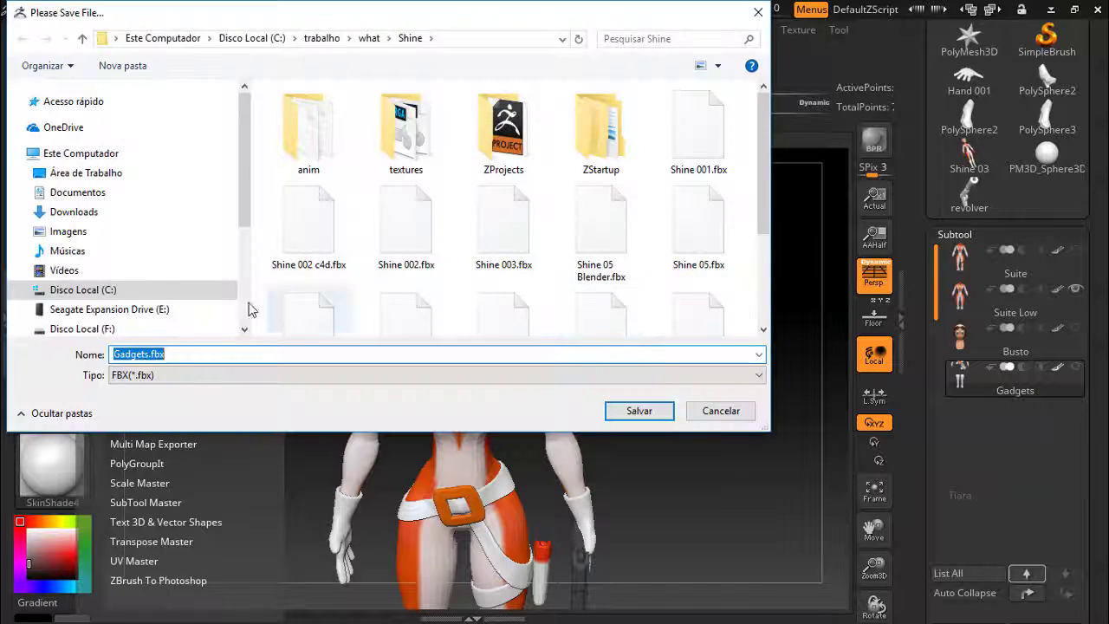
left_click_drag(769, 170, 770, 293)
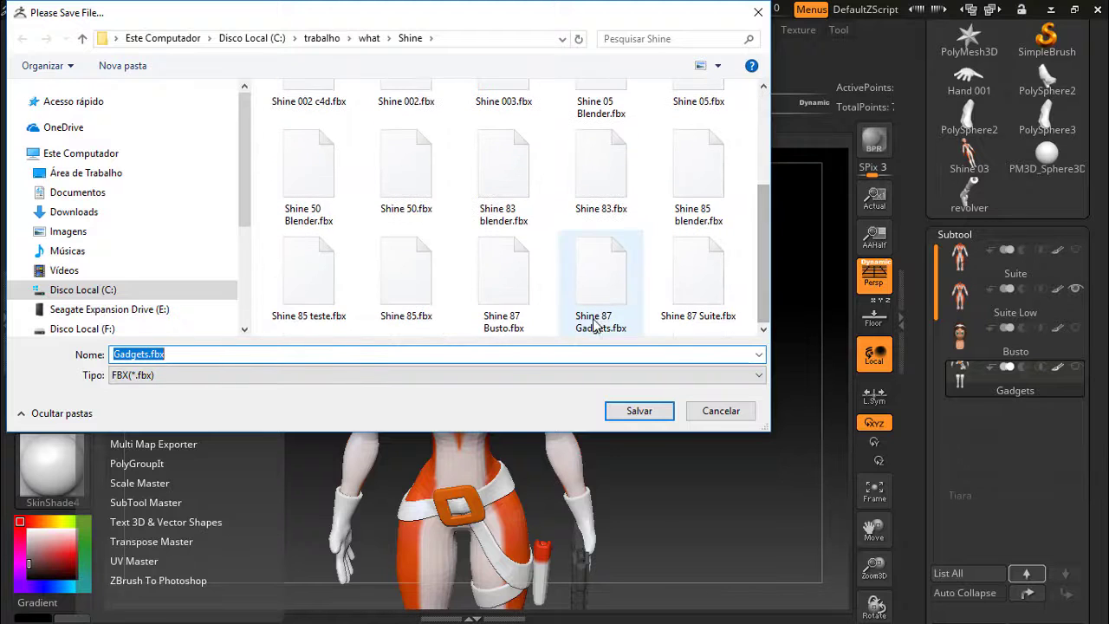
left_click(721, 411)
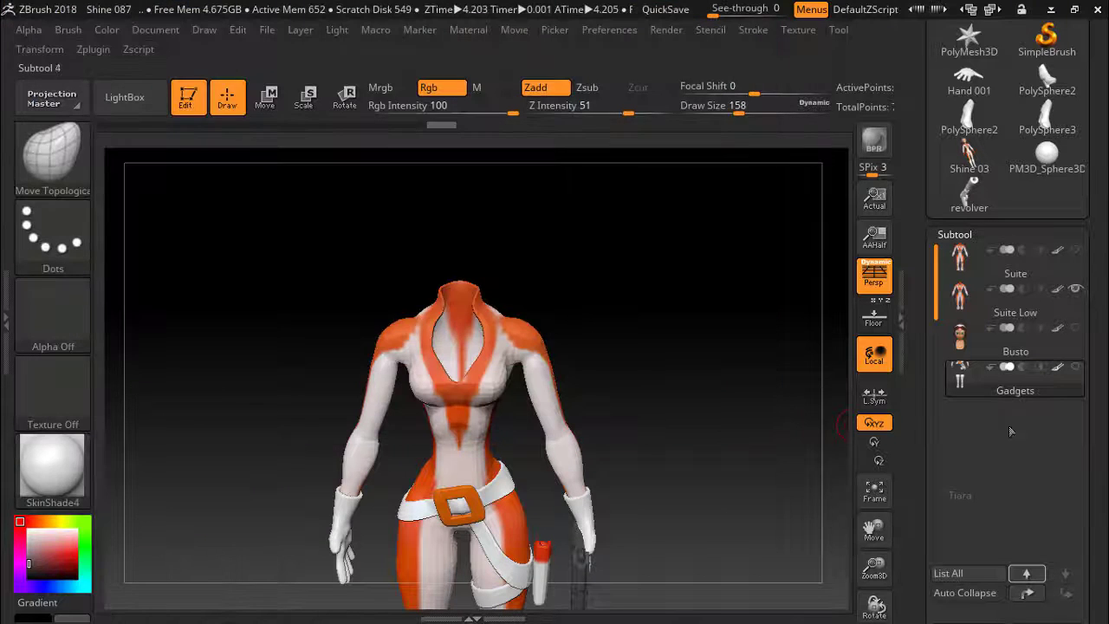
Show the Busto head, hide Suite Low, and make Busto the current subtool.
left_click(1075, 329)
left_click(1075, 291)
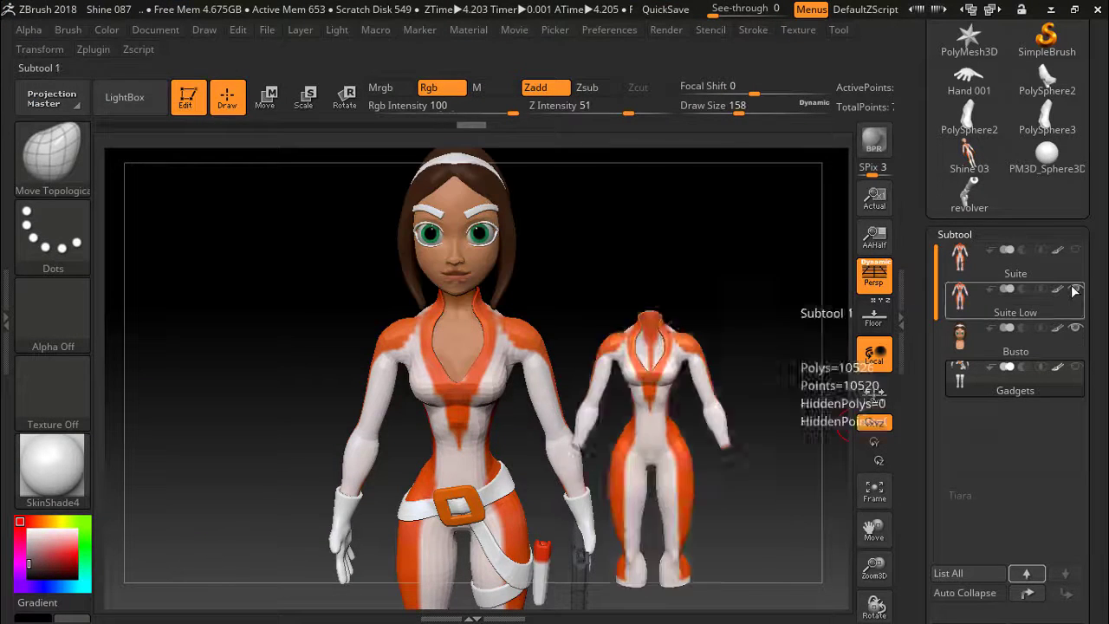
left_click(1074, 291)
left_click(1024, 389)
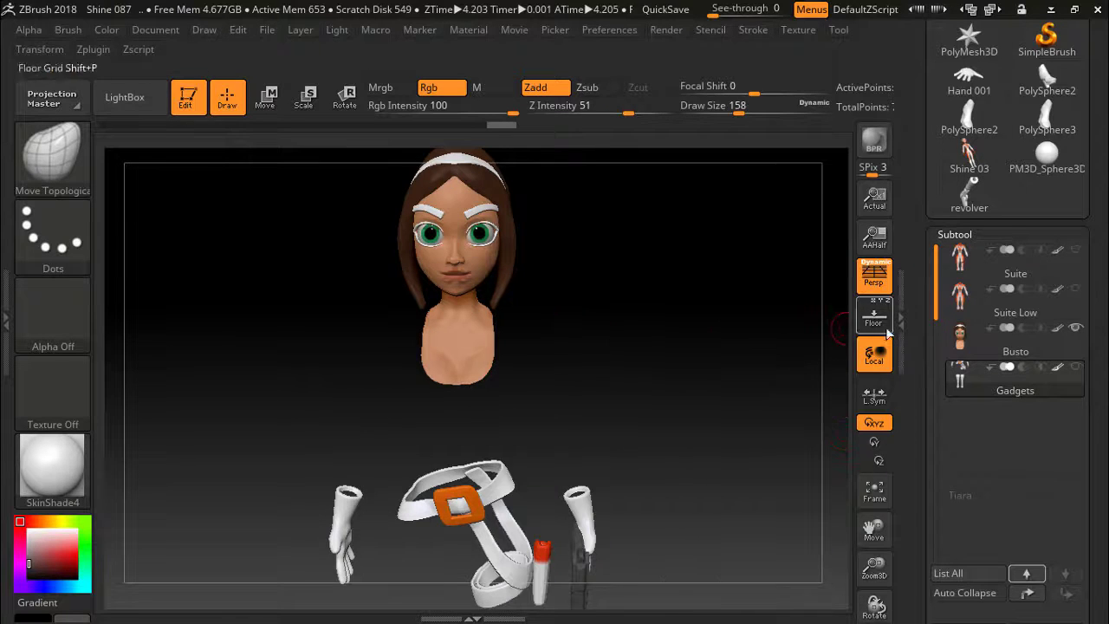
left_click(1079, 346)
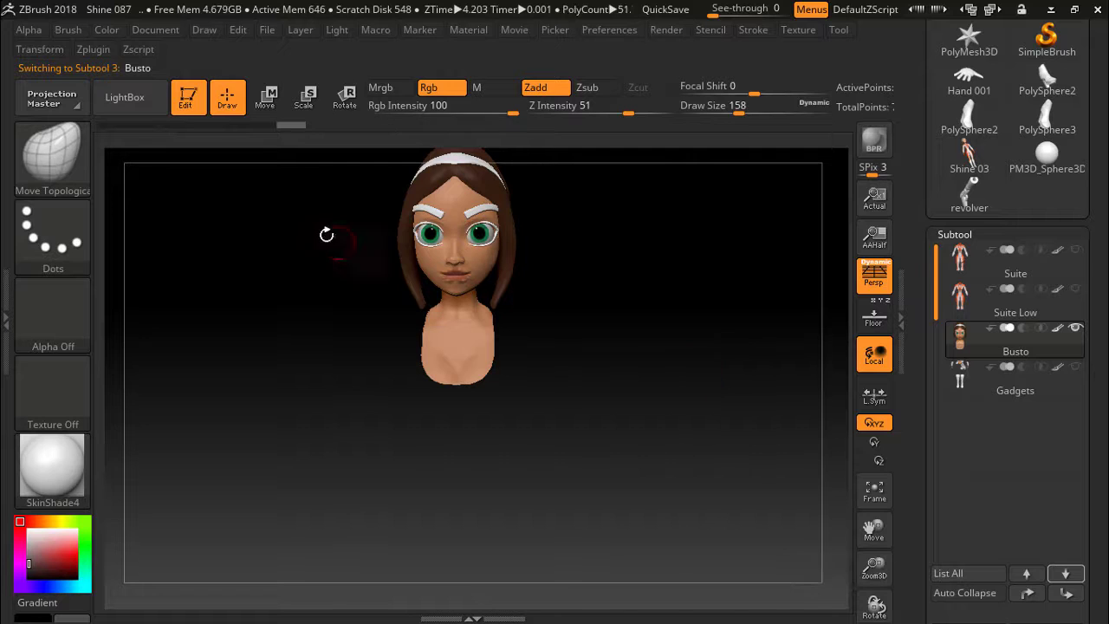
Begin an FBX export of the Busto head, then cancel it.
left_click(94, 49)
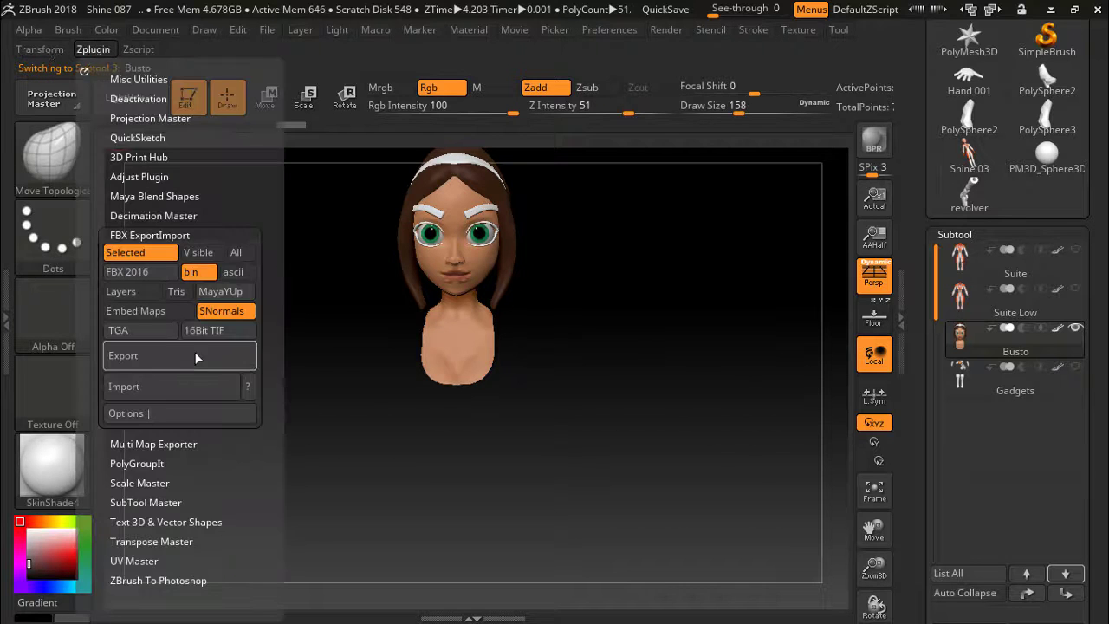
left_click(155, 362)
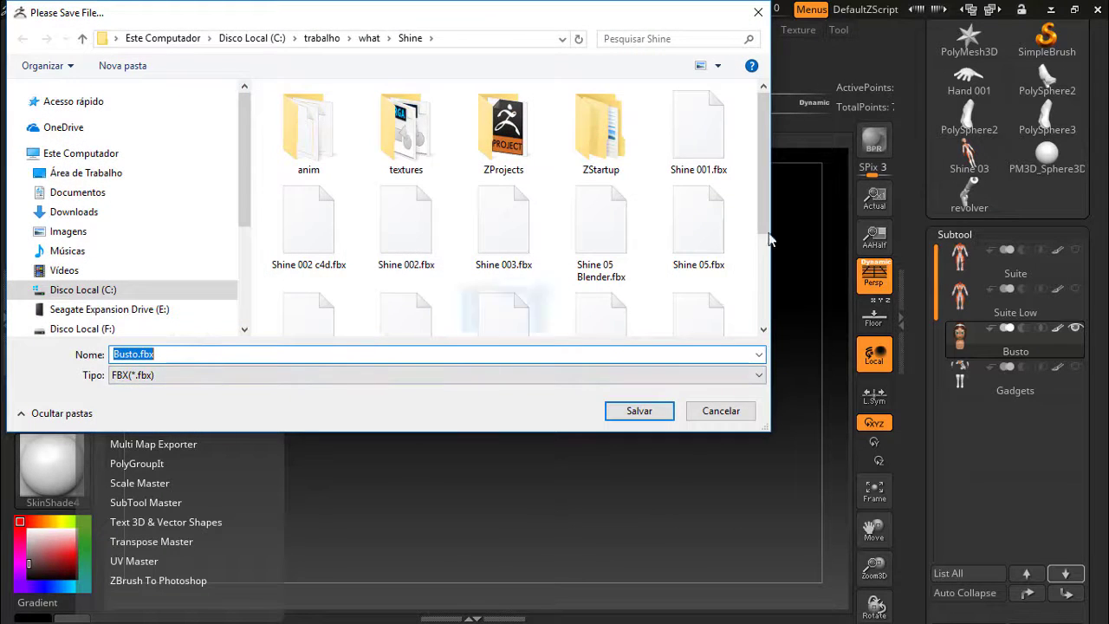
left_click_drag(759, 189, 760, 282)
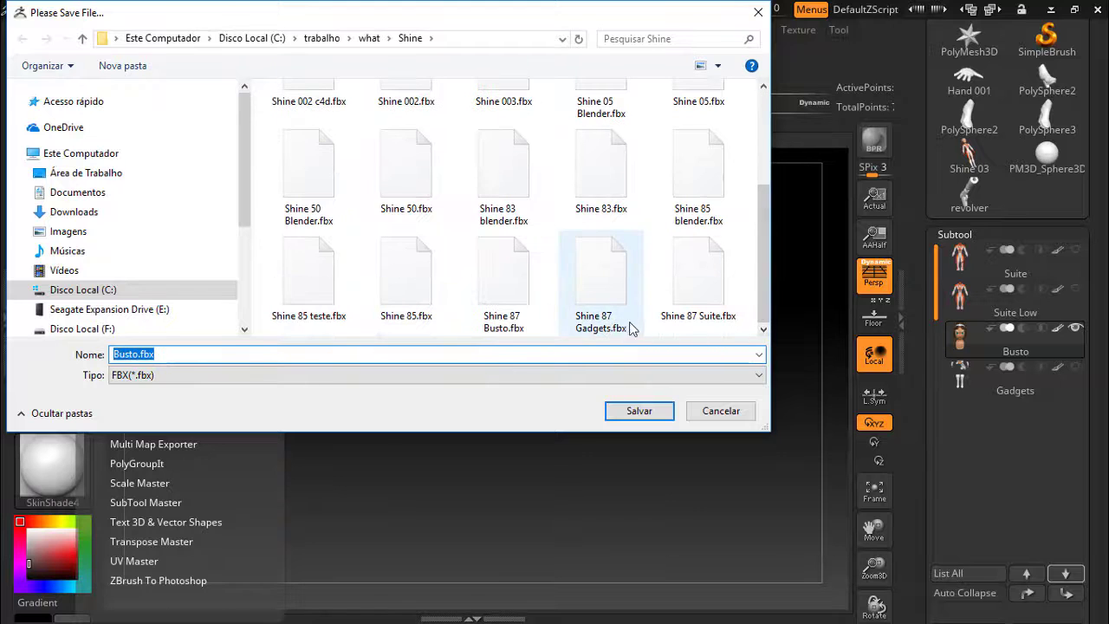
left_click(721, 413)
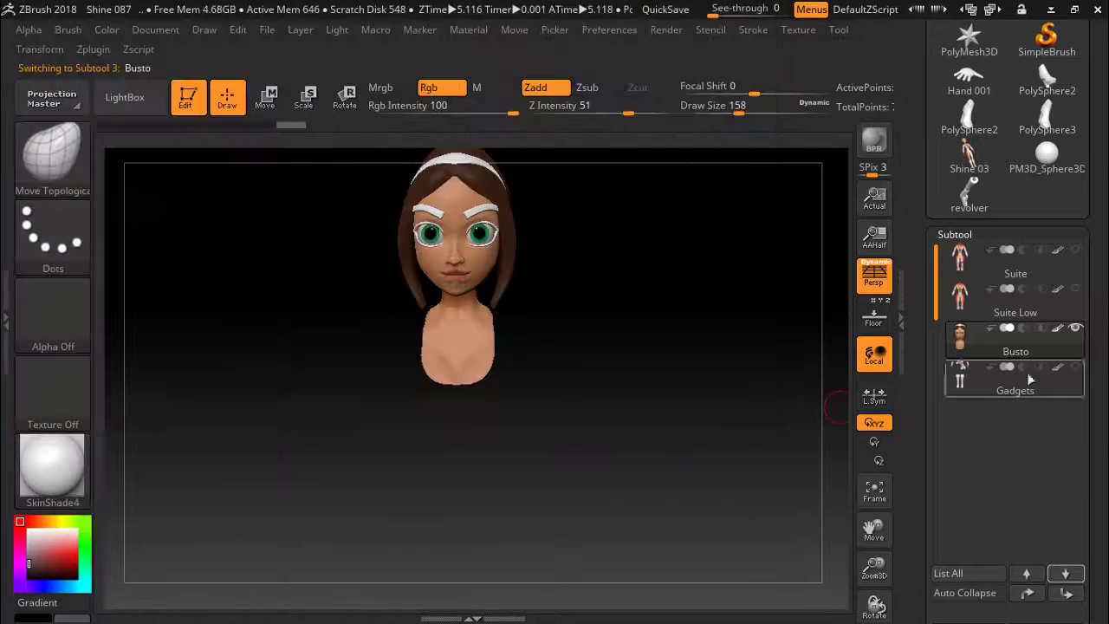
Show the Gadgets, hide the head, and start then cancel a Gadgets FBX export.
left_click(1075, 366)
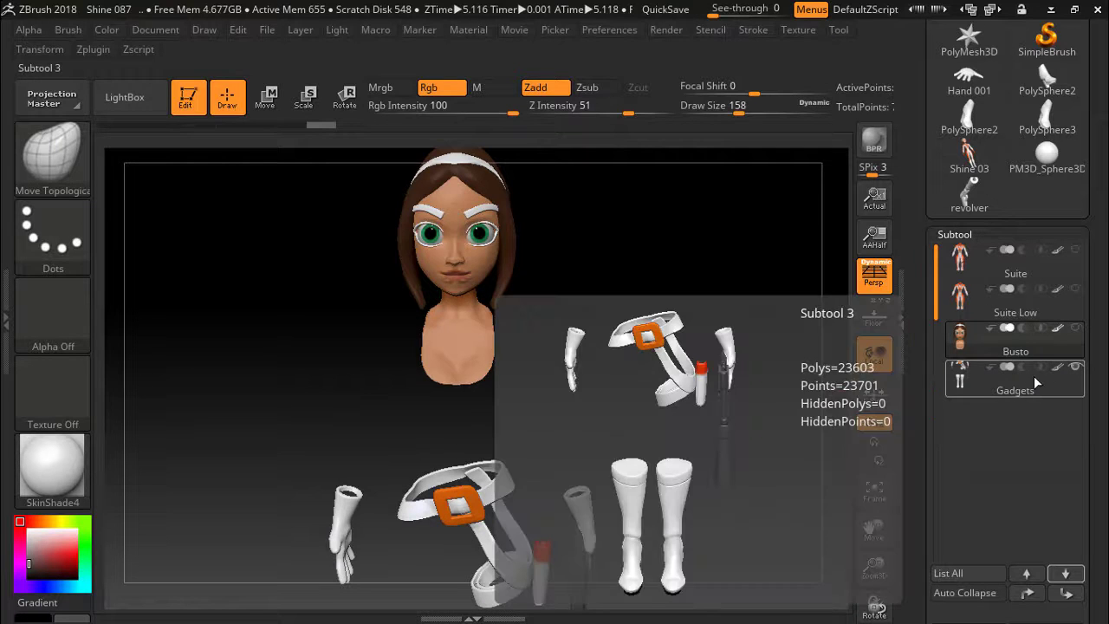
left_click(1075, 328)
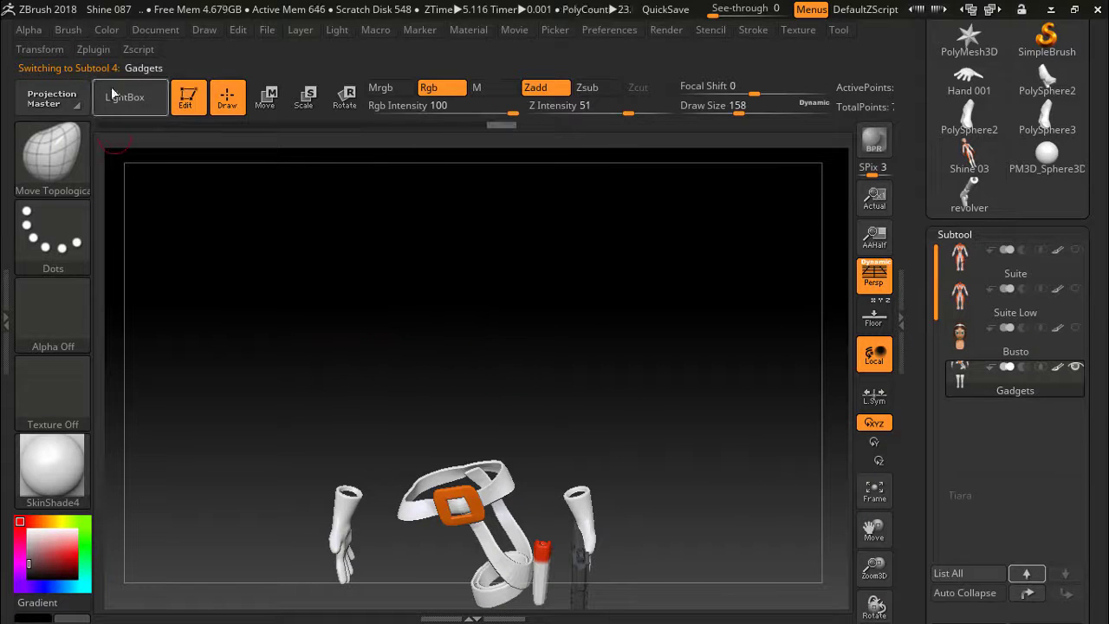
left_click(91, 49)
left_click(139, 355)
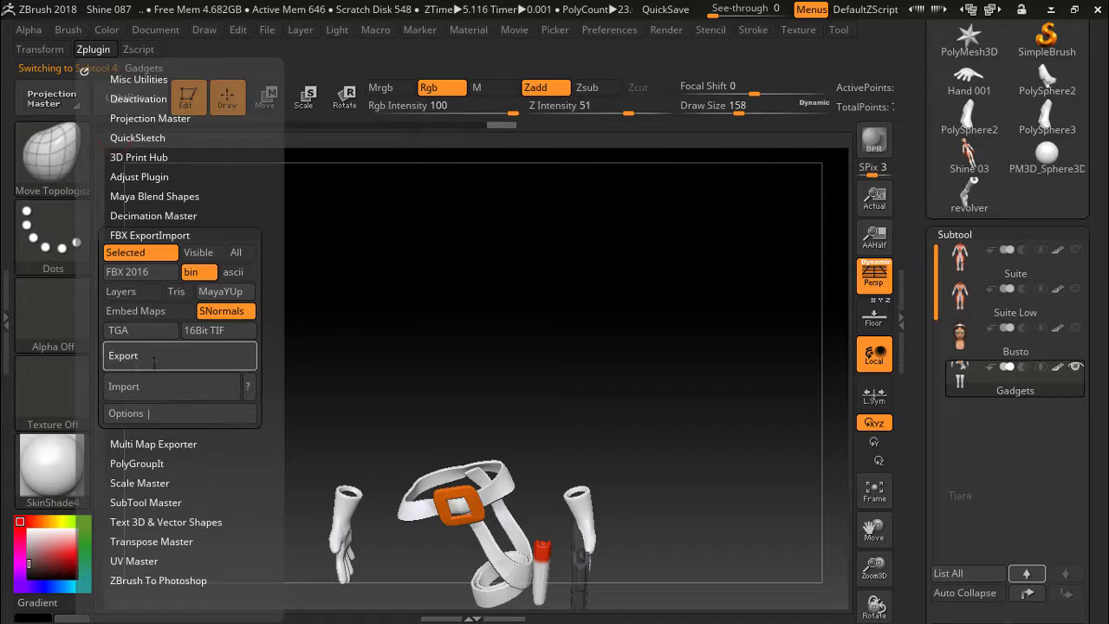
left_click_drag(764, 173, 764, 324)
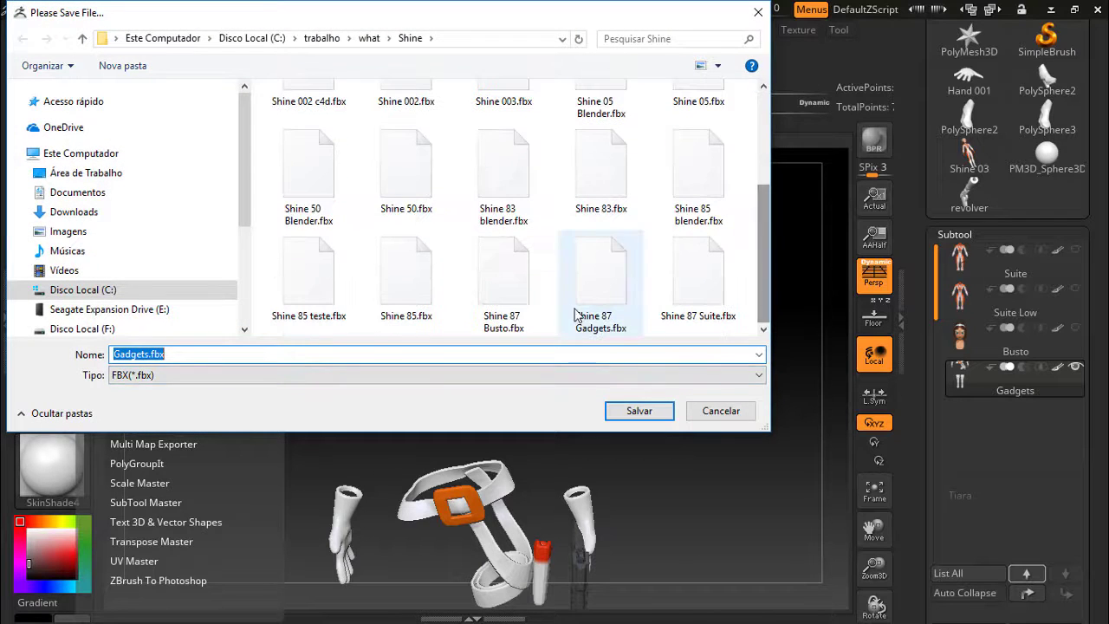
left_click(720, 410)
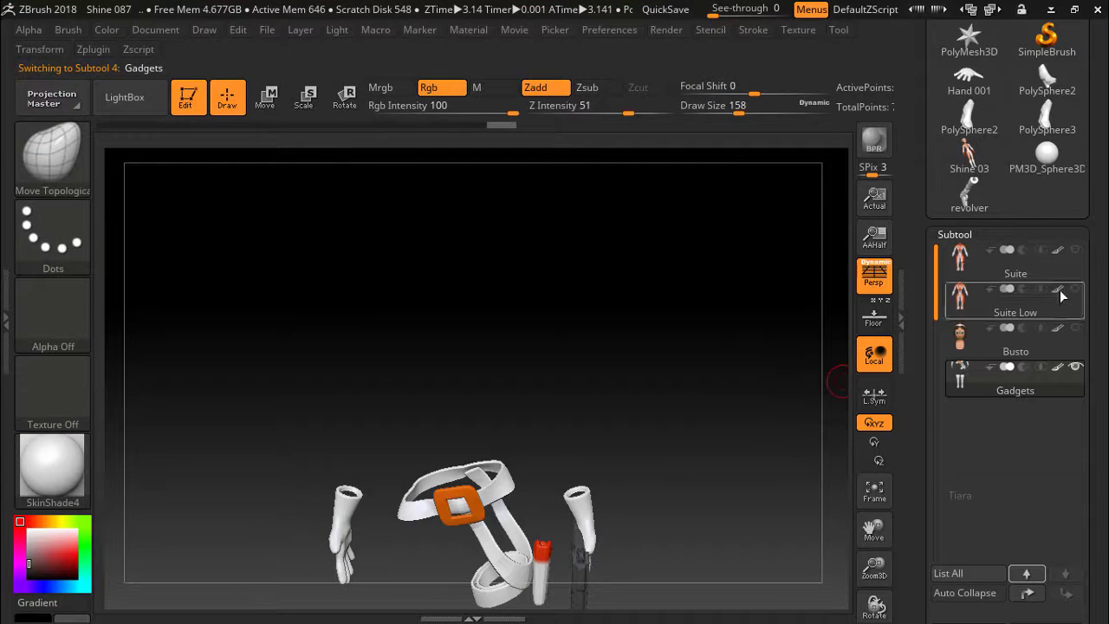
Show the Busto head and swap the Suite Low body for the Suite body.
left_click(1075, 289)
left_click(1076, 327)
left_click(1075, 288)
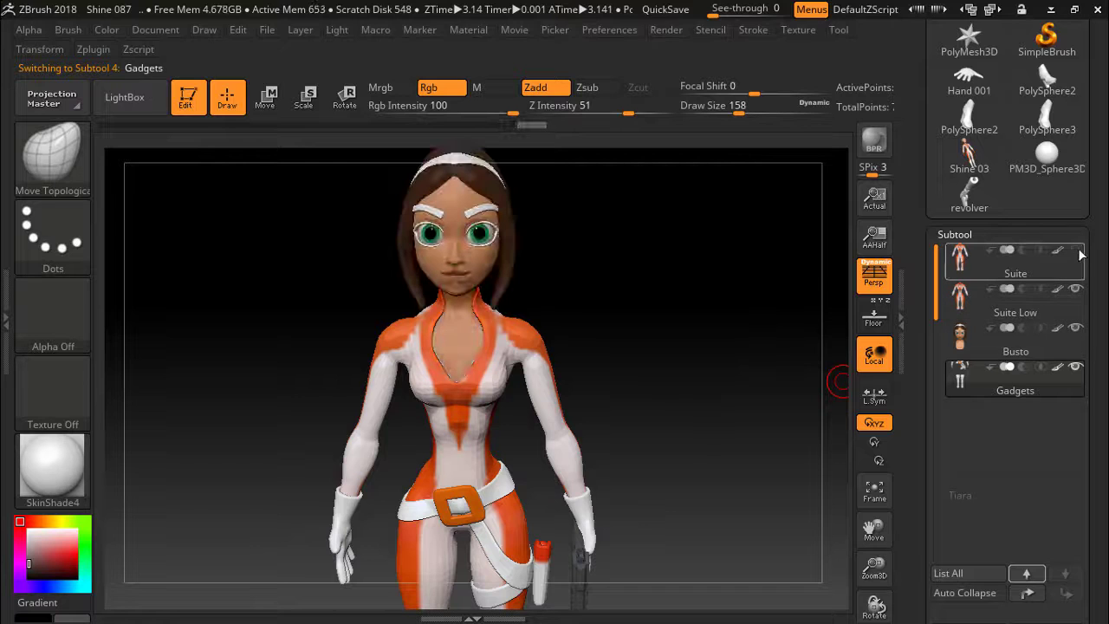
left_click(1075, 250)
Hide Busto and Gadgets, select Suite, frame it with F and tilt the view slightly.
left_click(1076, 328)
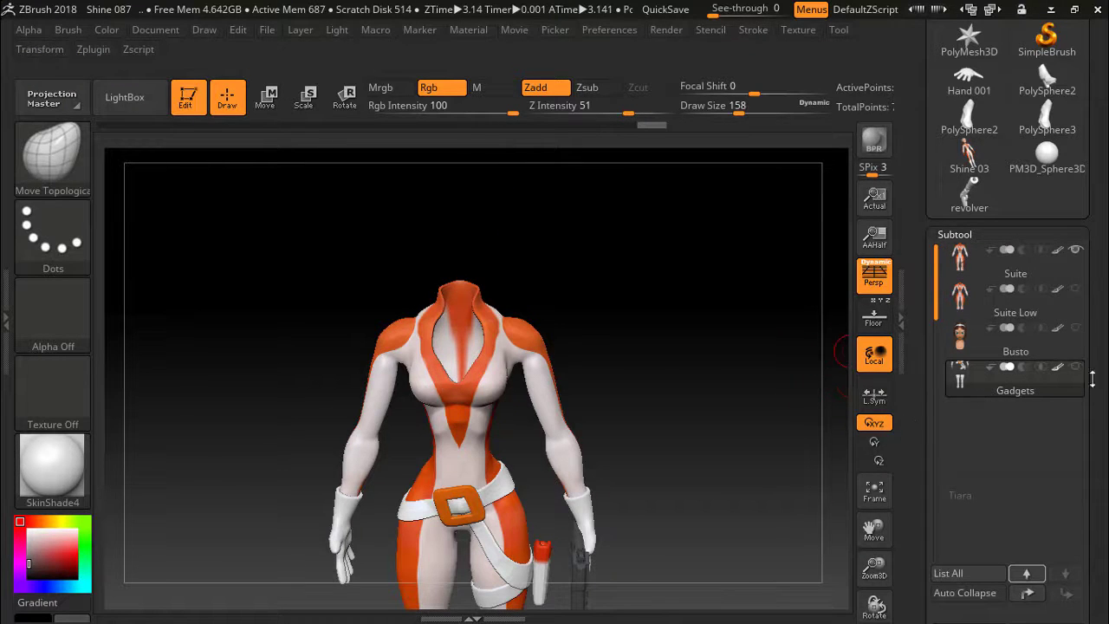
left_click(1016, 260)
left_click(1075, 366)
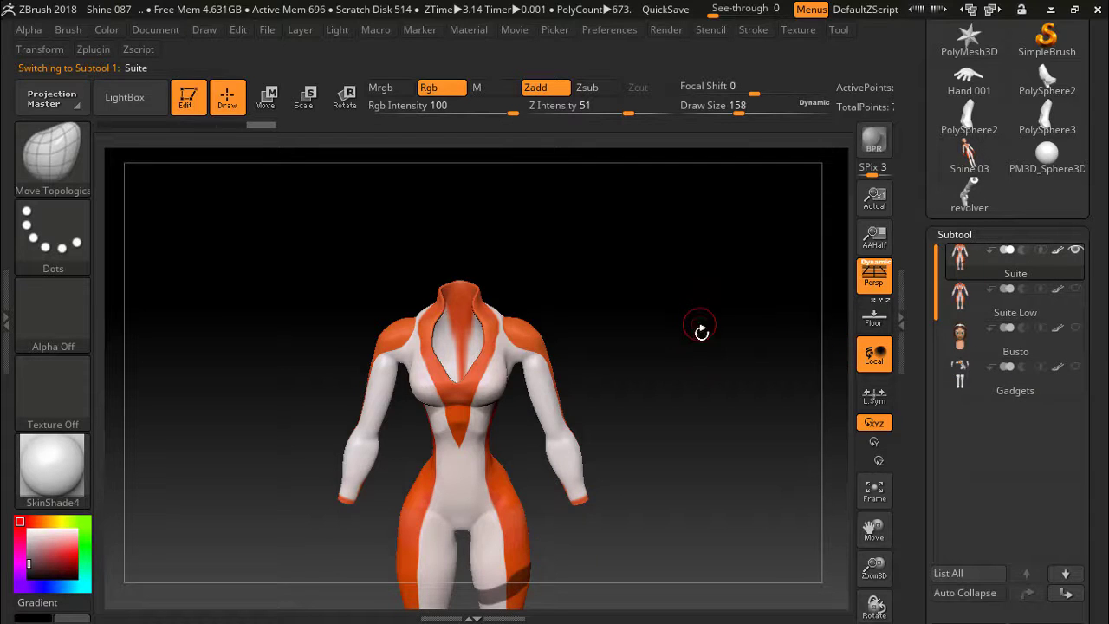
key("f")
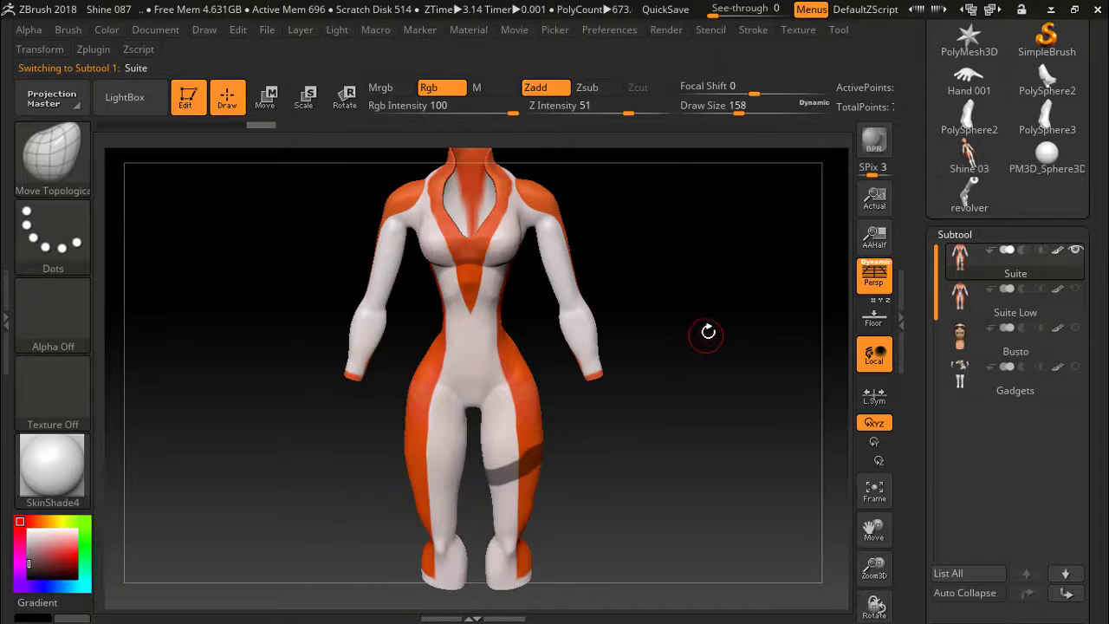
left_click_drag(716, 290, 745, 314)
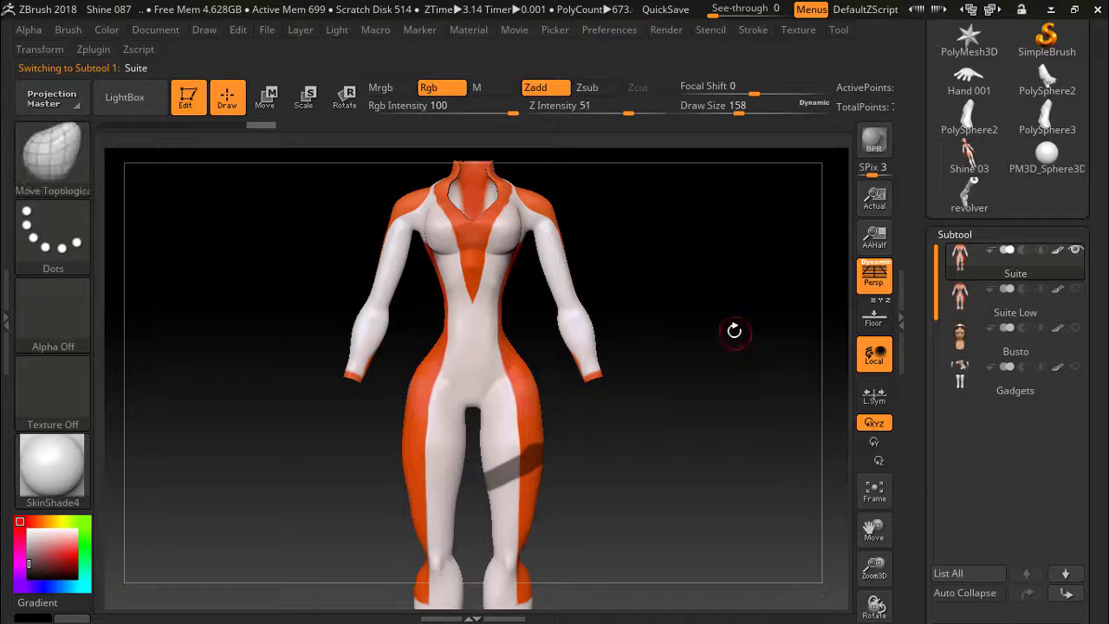
mouse_move(733, 327)
left_mouse_down("ctrl")
mouse_move(705, 267)
mouse_move(745, 352)
left_mouse_up("ctrl")
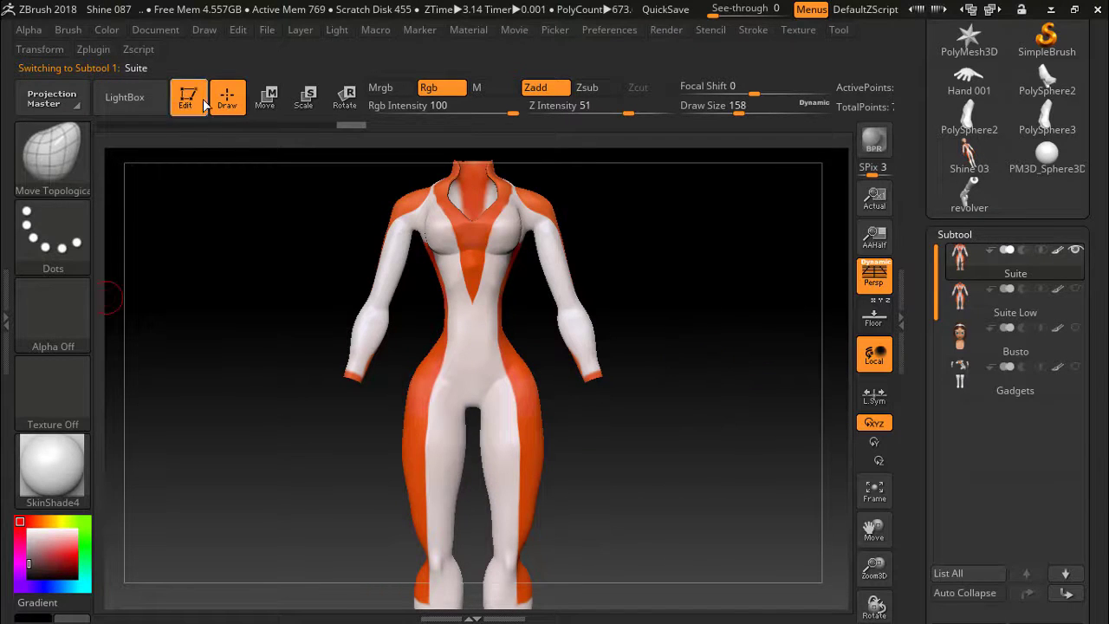
left_click(91, 50)
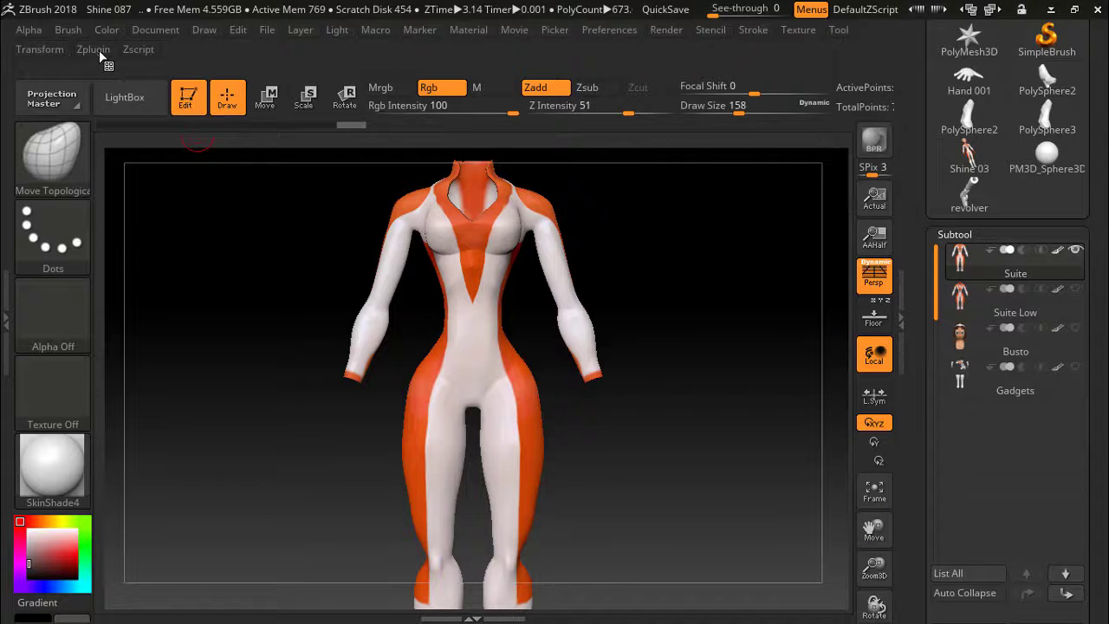
Use Multi Map Exporter's Create All Maps for the Suite body, saving as Suite.psd.
left_click(92, 50)
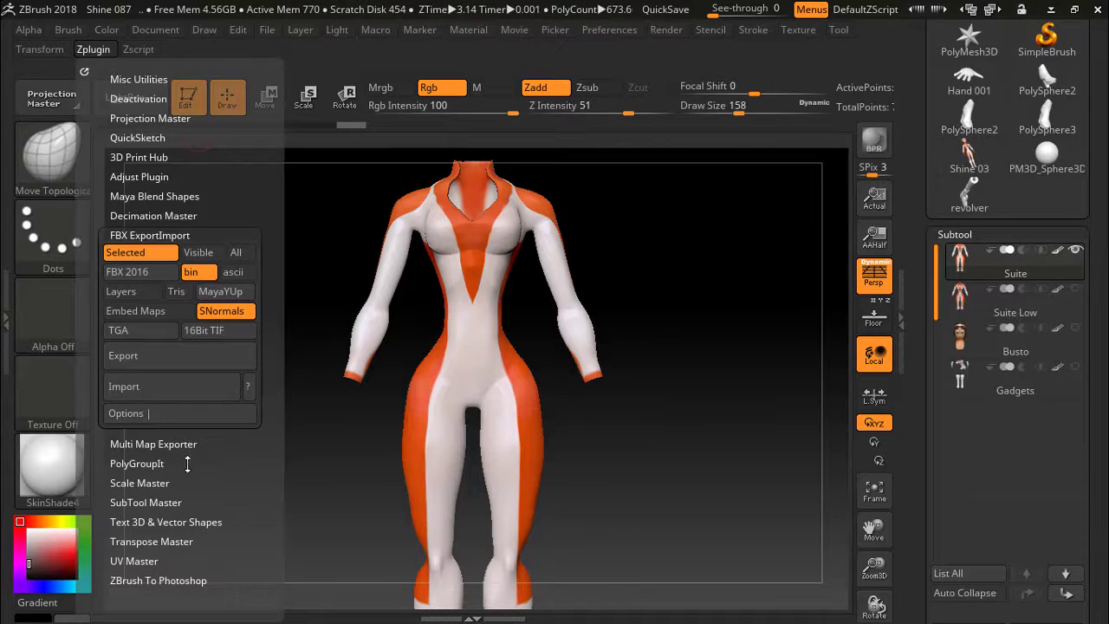
scroll(187, 463, "down", 5)
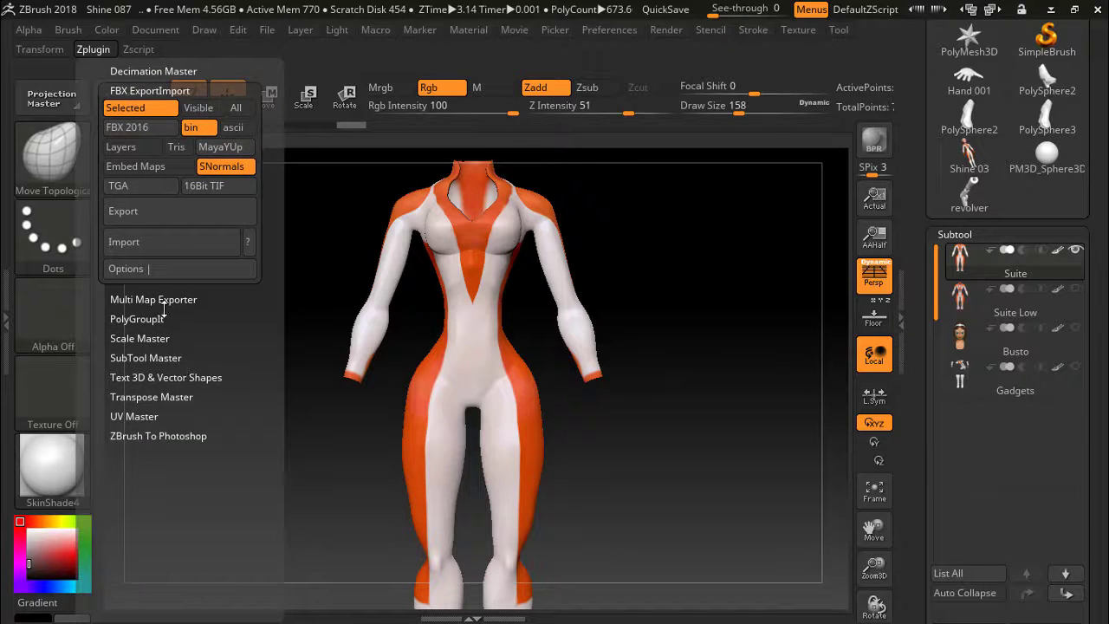
left_click(161, 300)
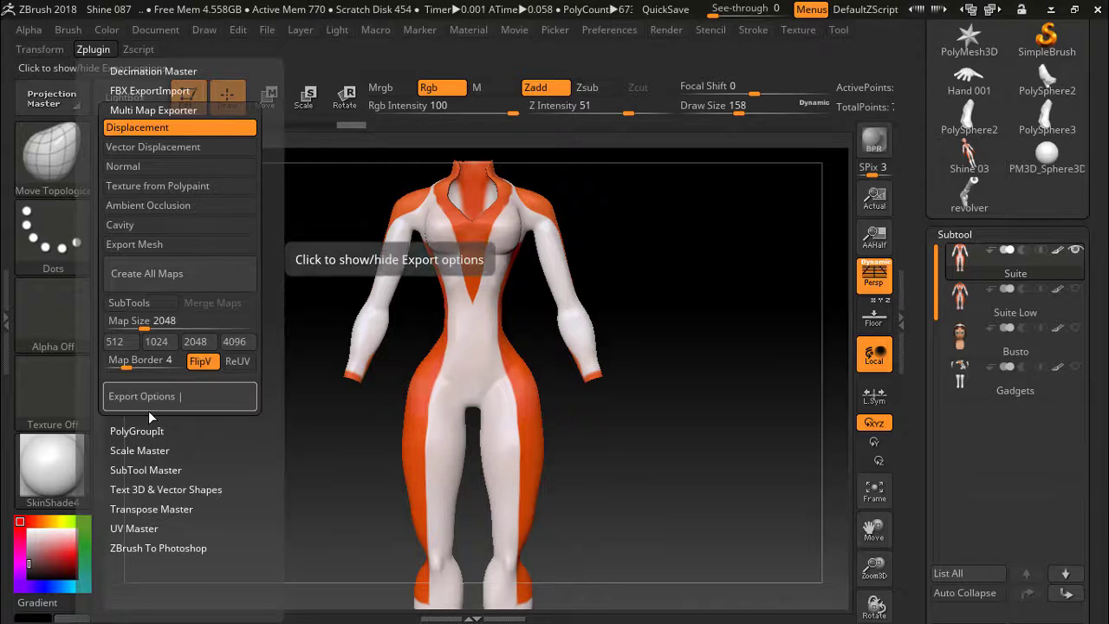
left_click(144, 276)
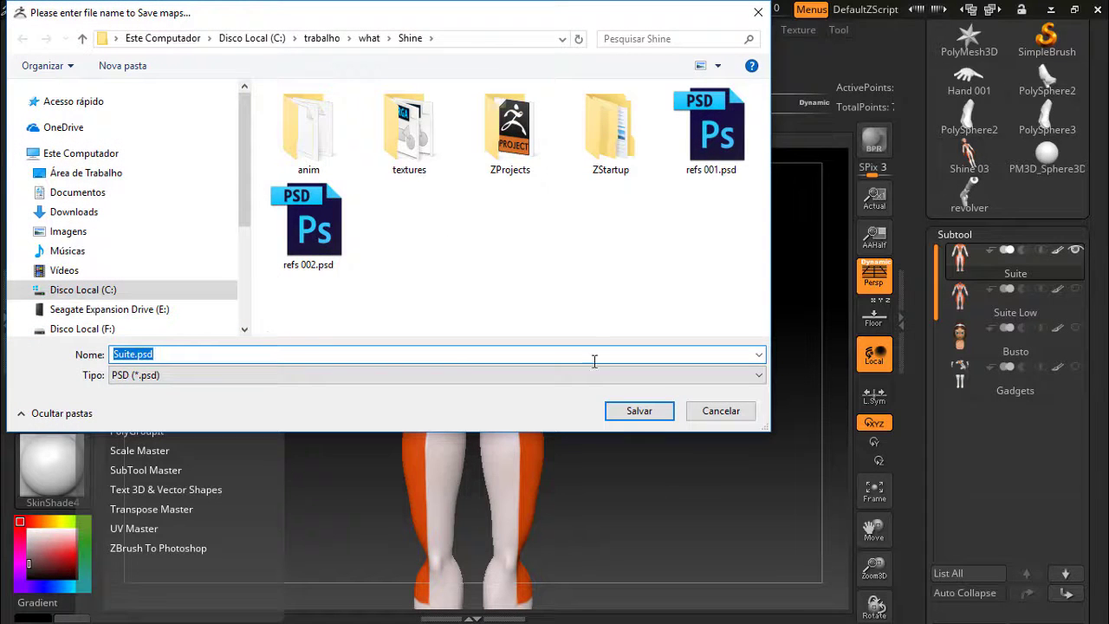
left_click(637, 413)
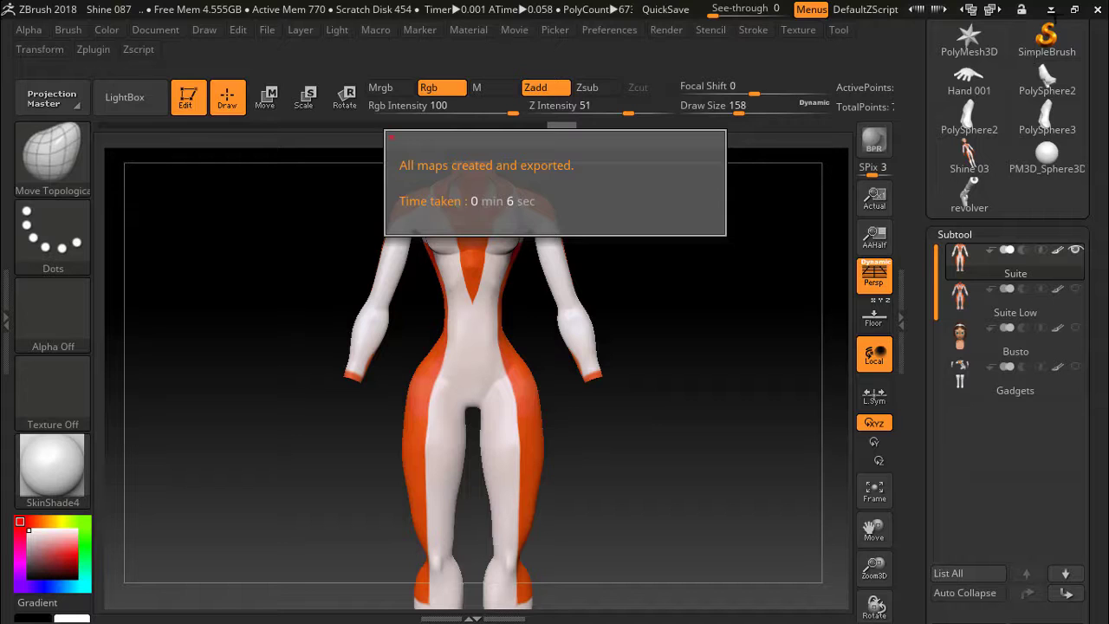
Open the Shine folder in File Explorer and select Suite-DM_u0_v0.PSD.
left_click(1051, 10)
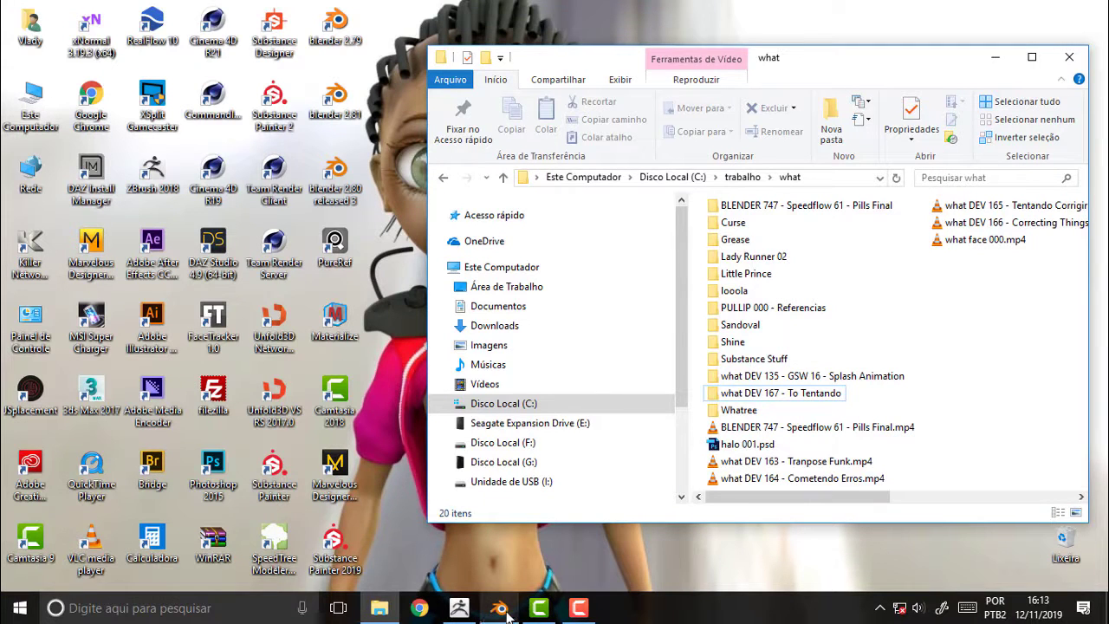
double_click(735, 342)
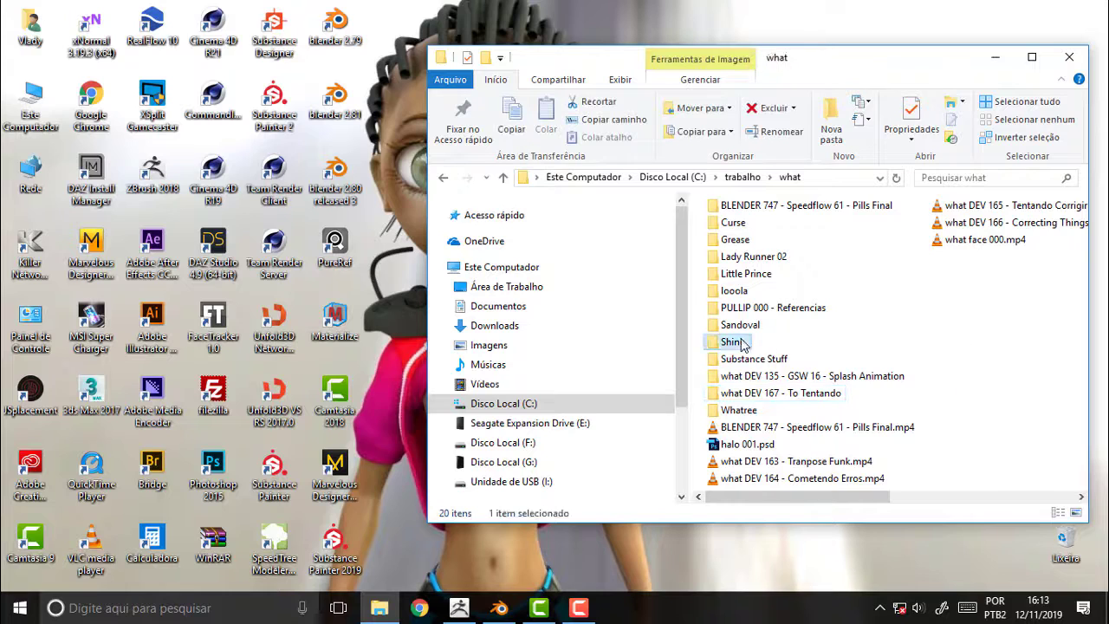
left_click_drag(1080, 215, 1076, 490)
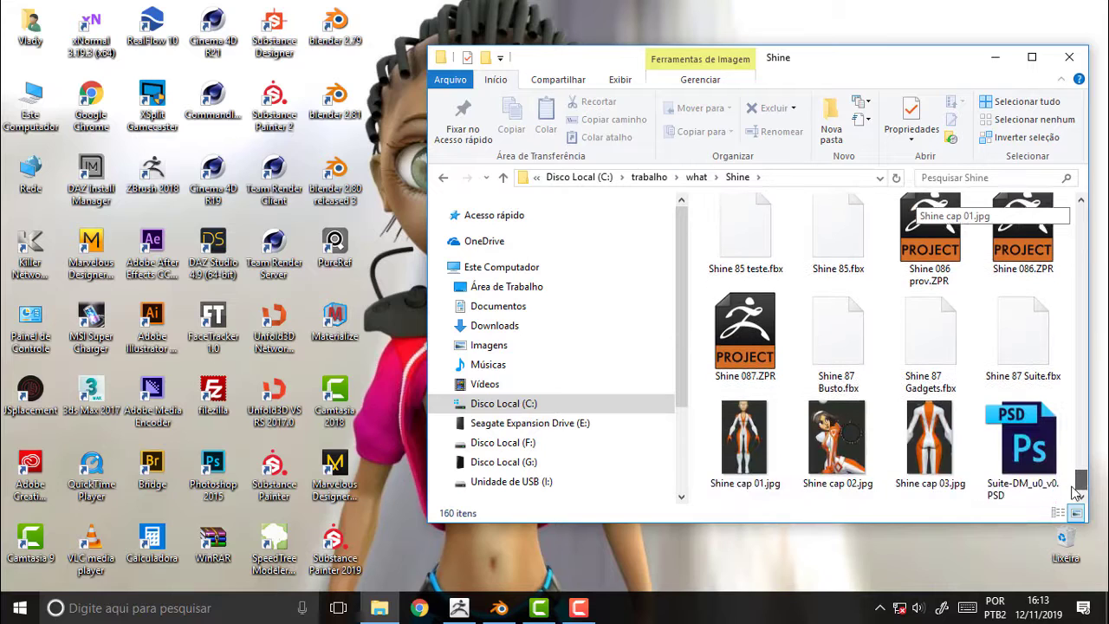
mouse_move(1021, 434)
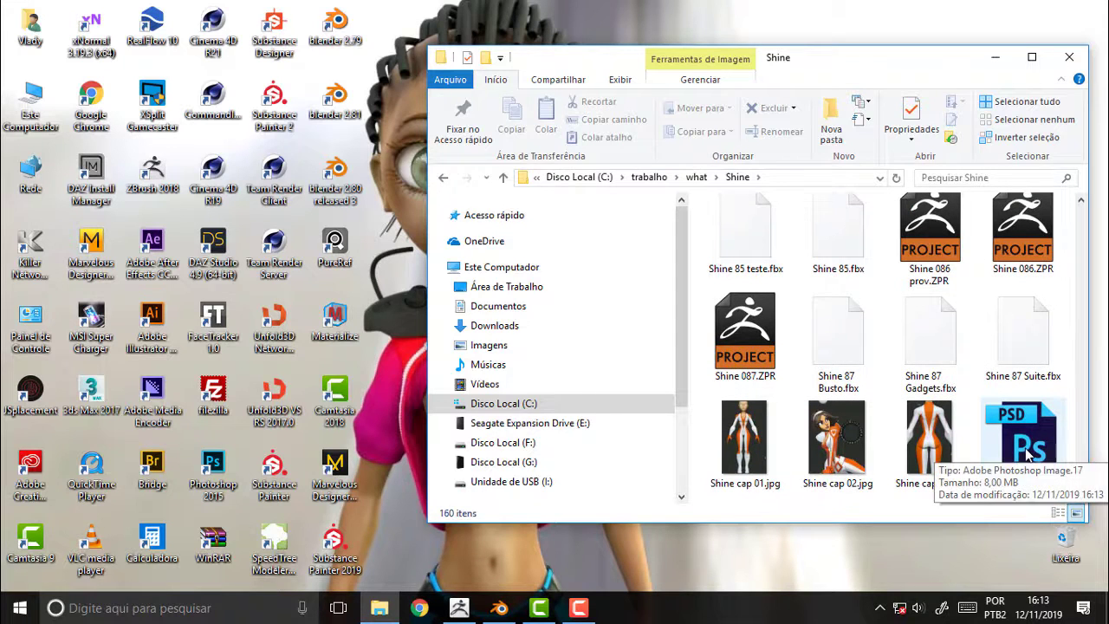
left_click(1028, 456)
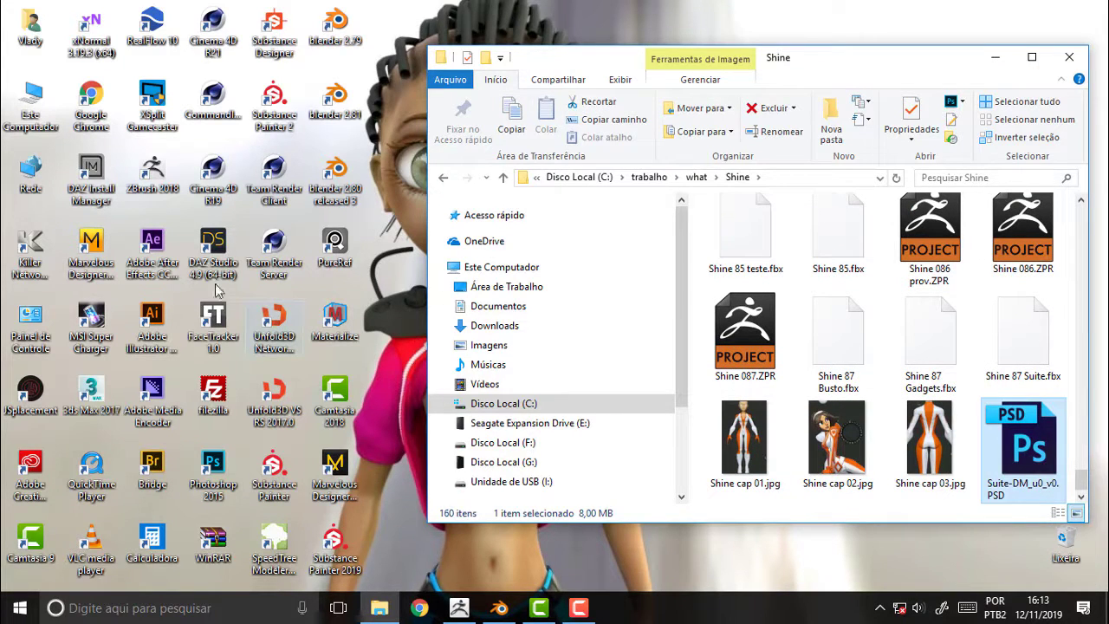
Launch Photoshop 2015 from its desktop icon and let the workspace finish loading.
double_click(223, 486)
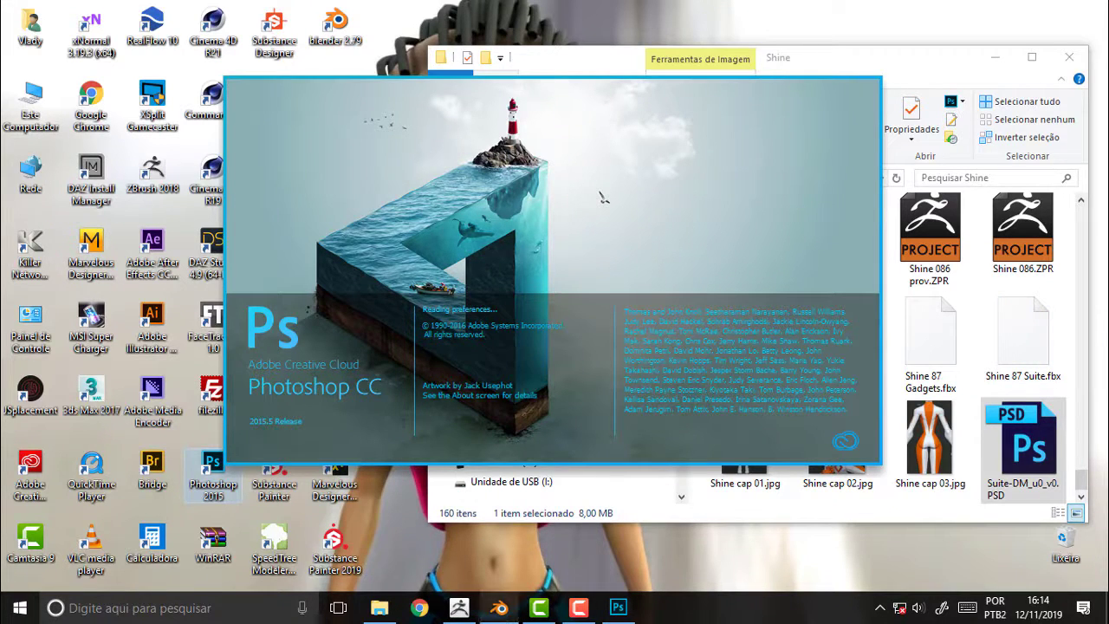
left_click(499, 608)
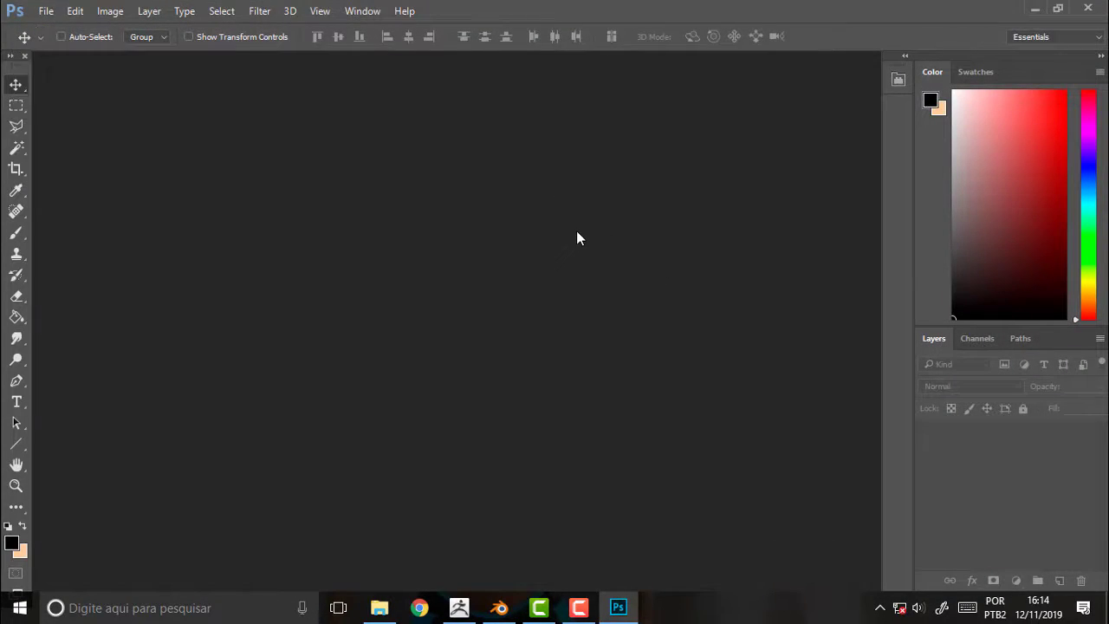
left_click(380, 607)
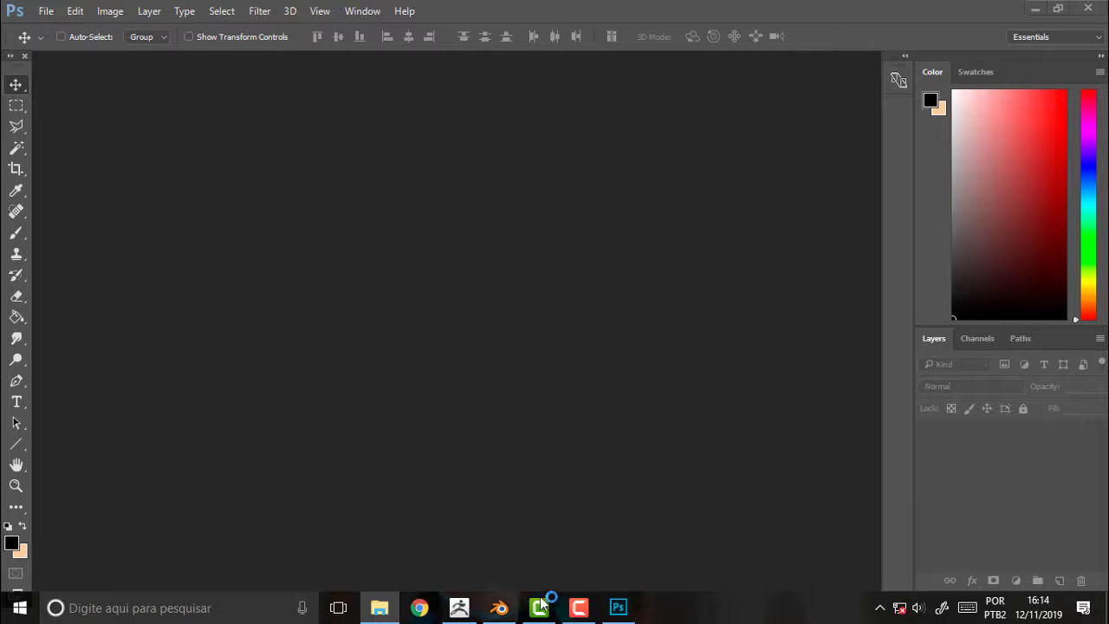
Open Blender's Import FBX file browser and go up one level to the home folder.
left_click(499, 607)
left_click(47, 32)
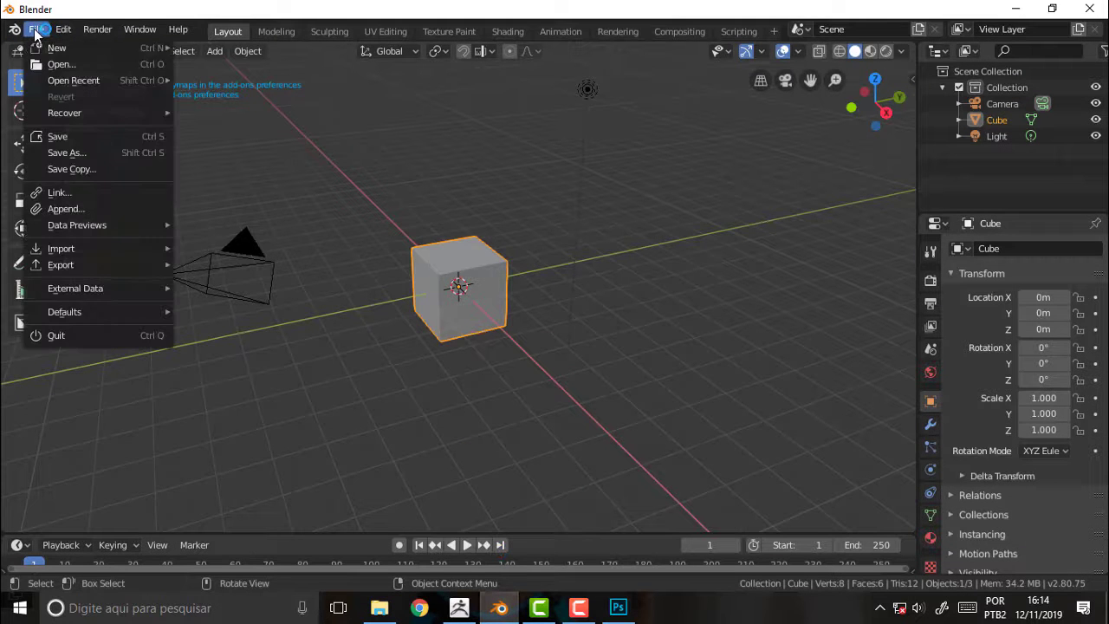
left_click(36, 30)
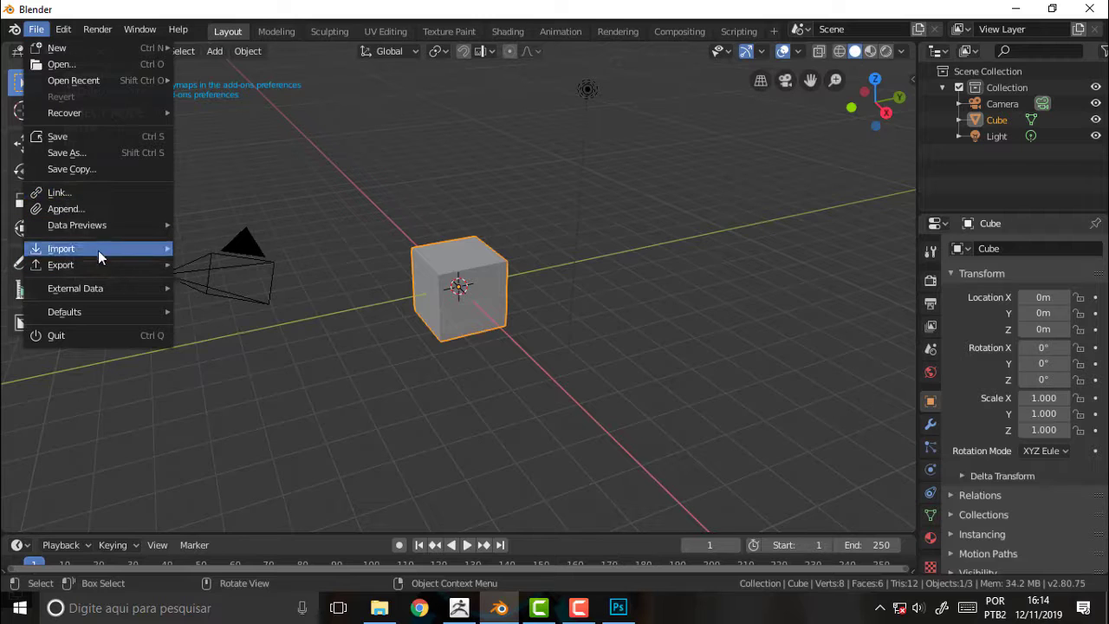
mouse_move(61, 248)
left_click(218, 280)
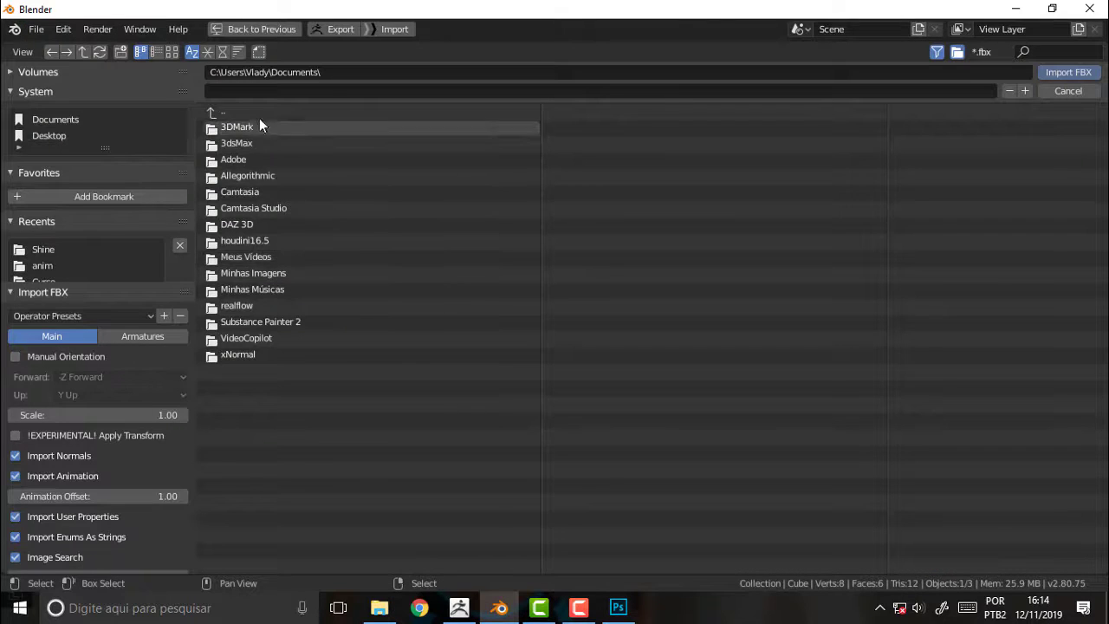
left_click(222, 109)
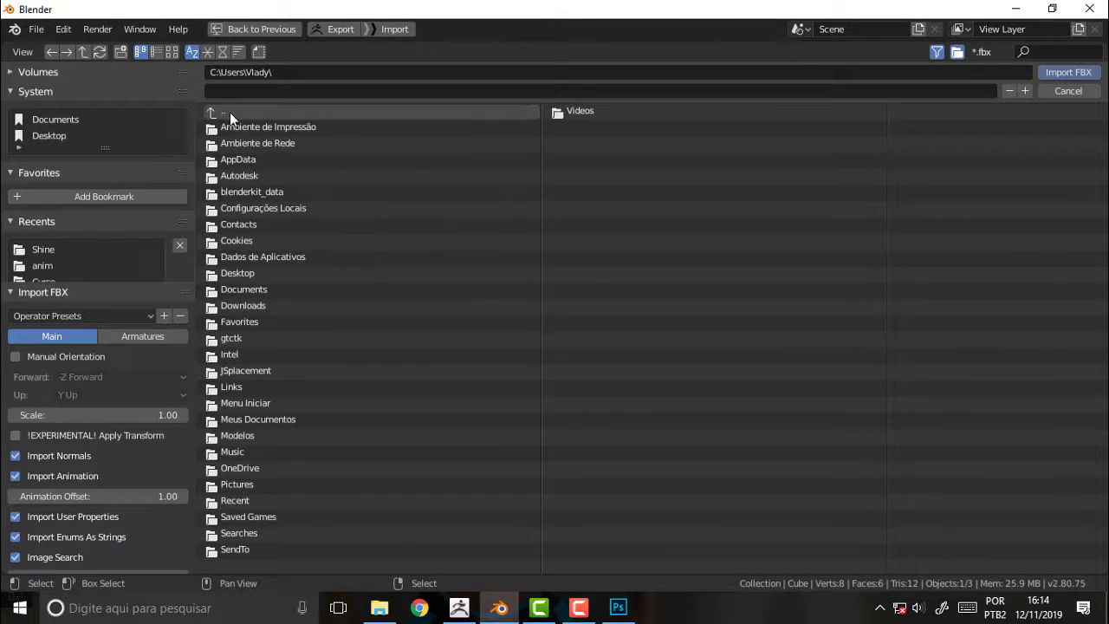
key("alt+Tab")
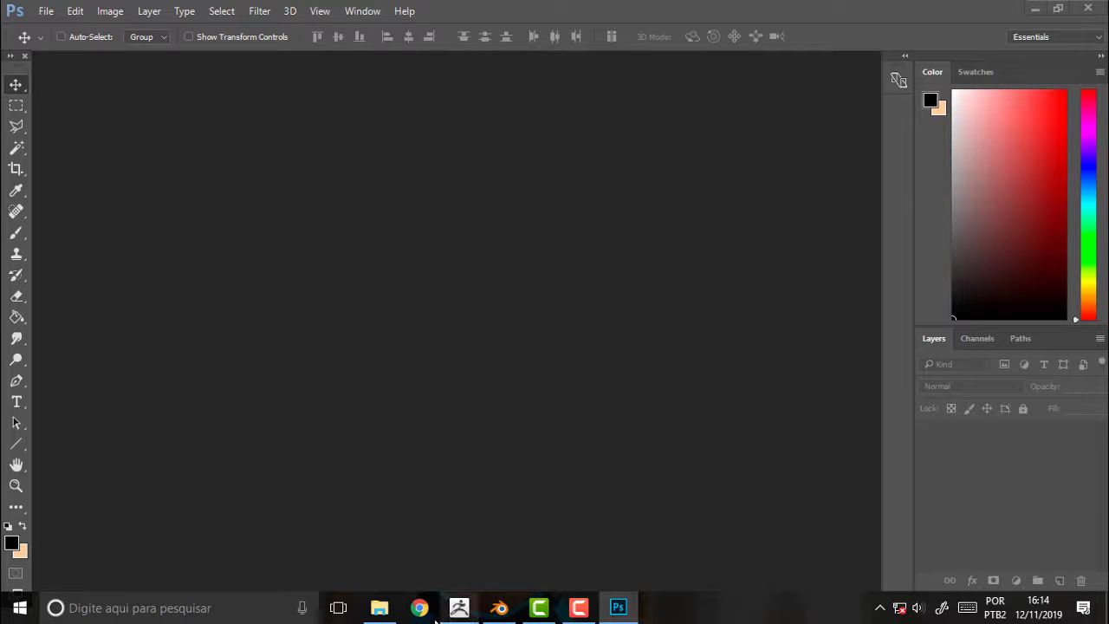
left_click(379, 608)
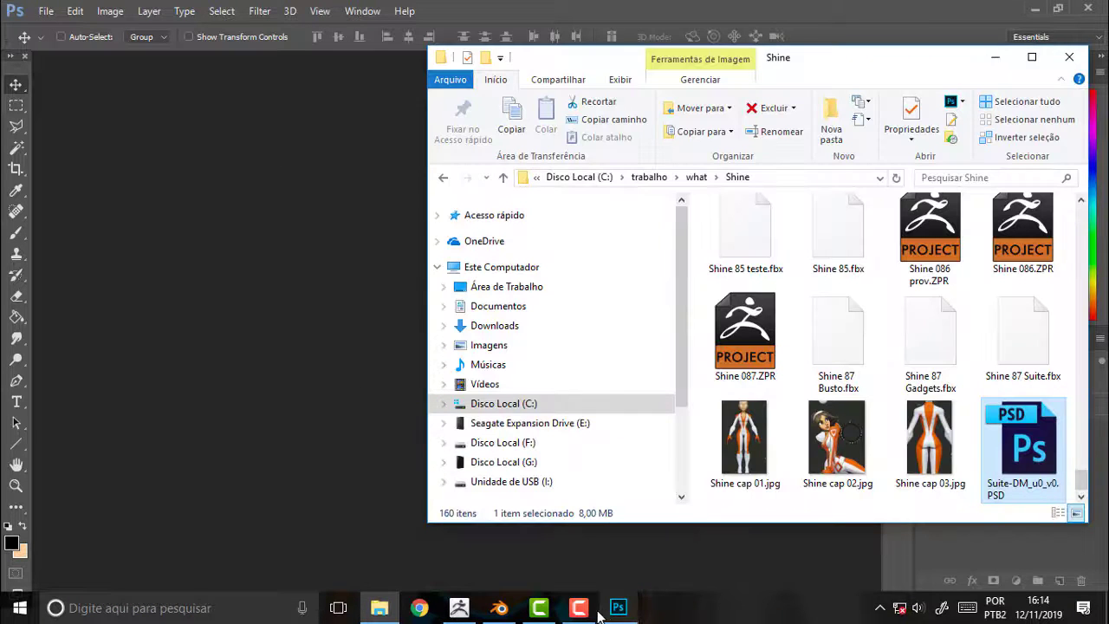
left_click(499, 608)
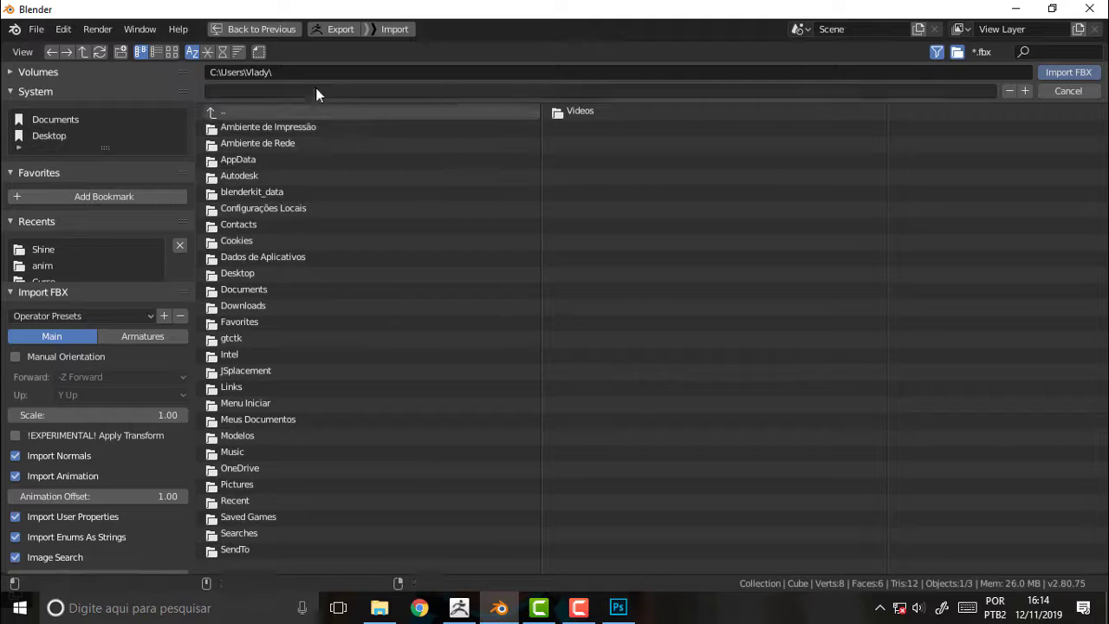
Import Shine 87 Suite.fbx from C:\trabalho\what\Shine and delete the default cube.
left_click(218, 113)
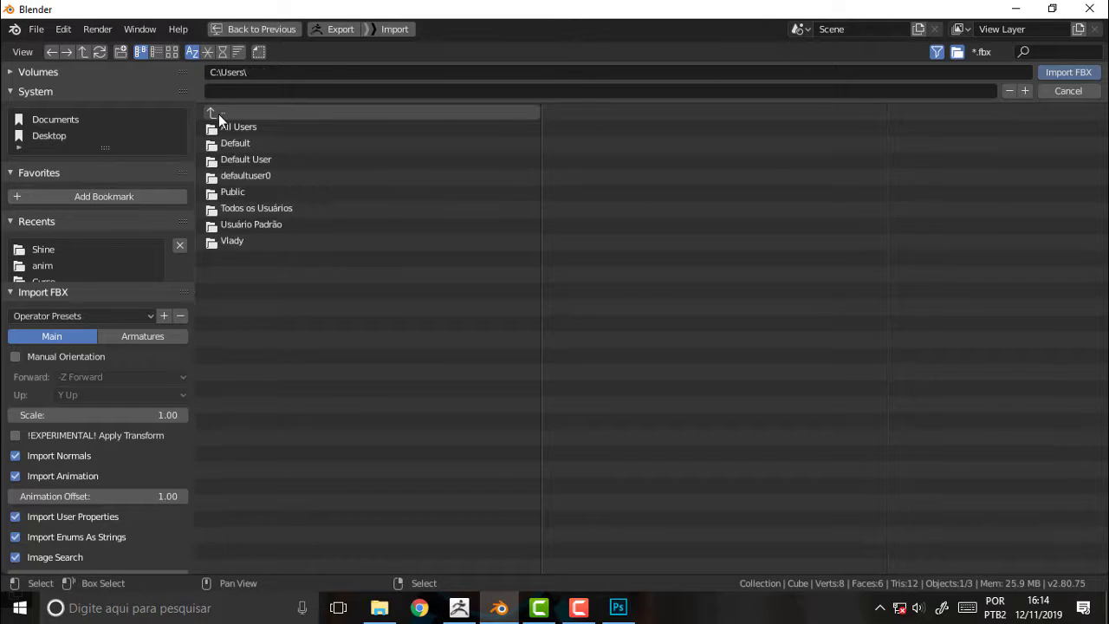
left_click(219, 113)
left_click(236, 332)
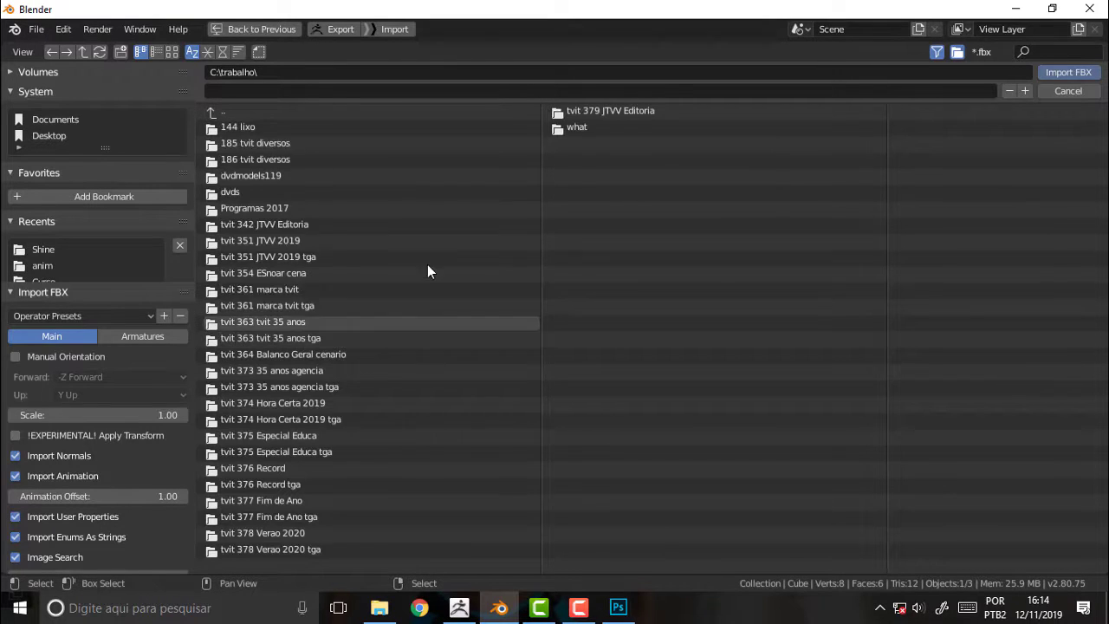
left_click(577, 127)
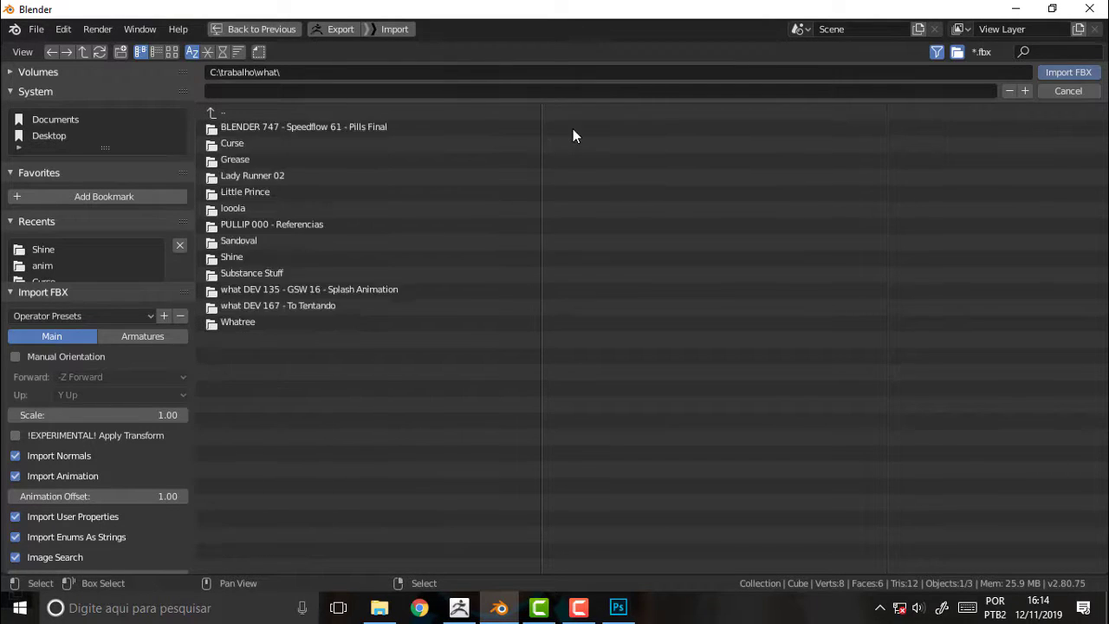
left_click(234, 256)
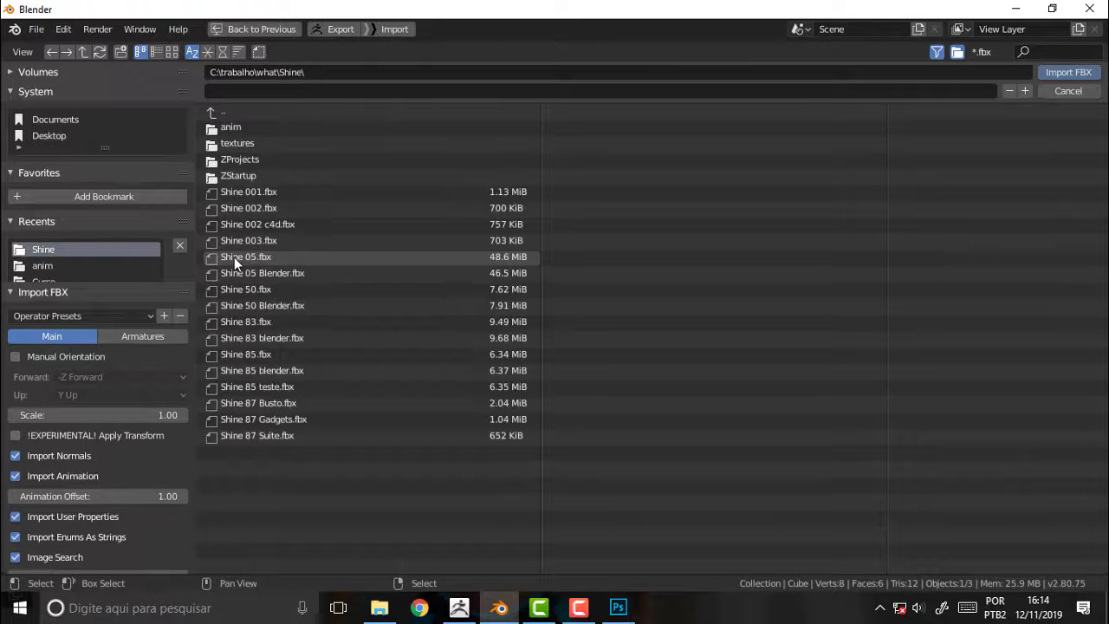
left_click(246, 434)
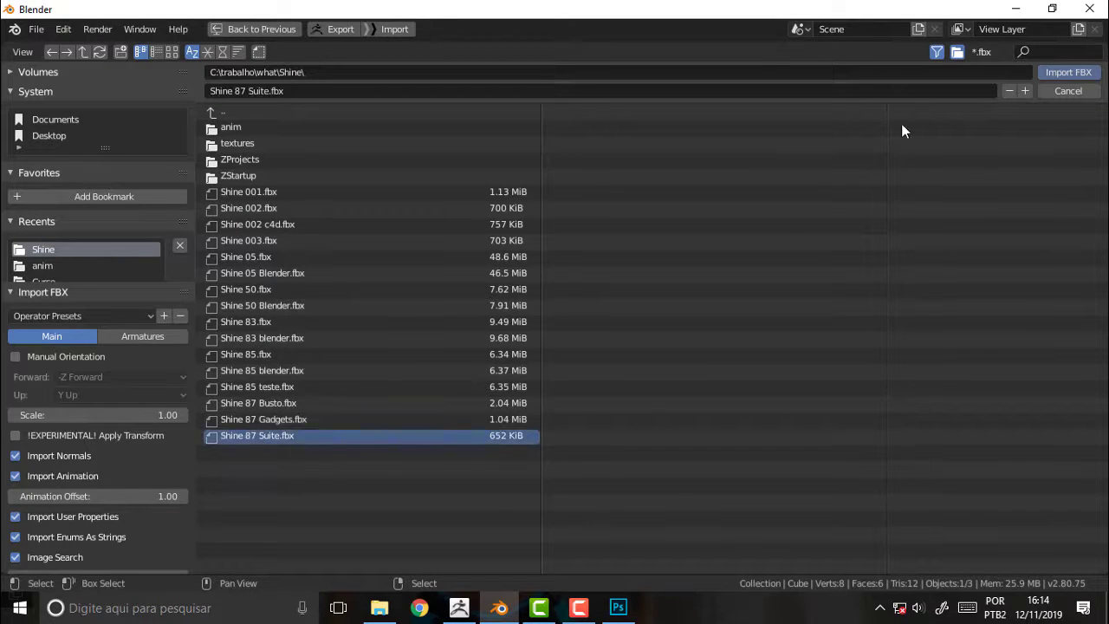
left_click(1067, 74)
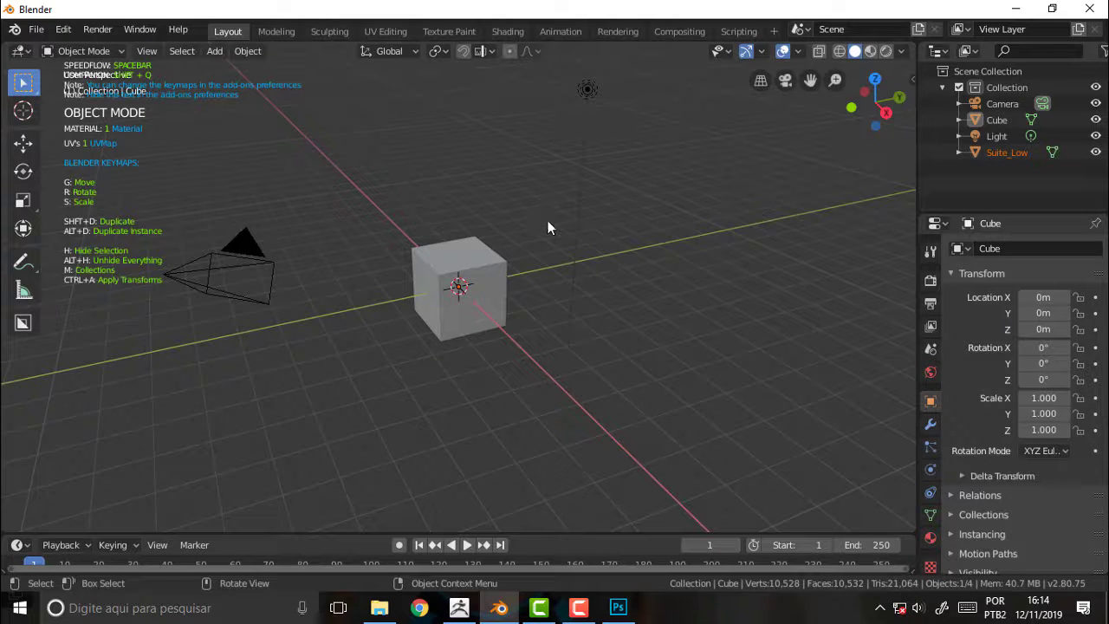
left_click(494, 278)
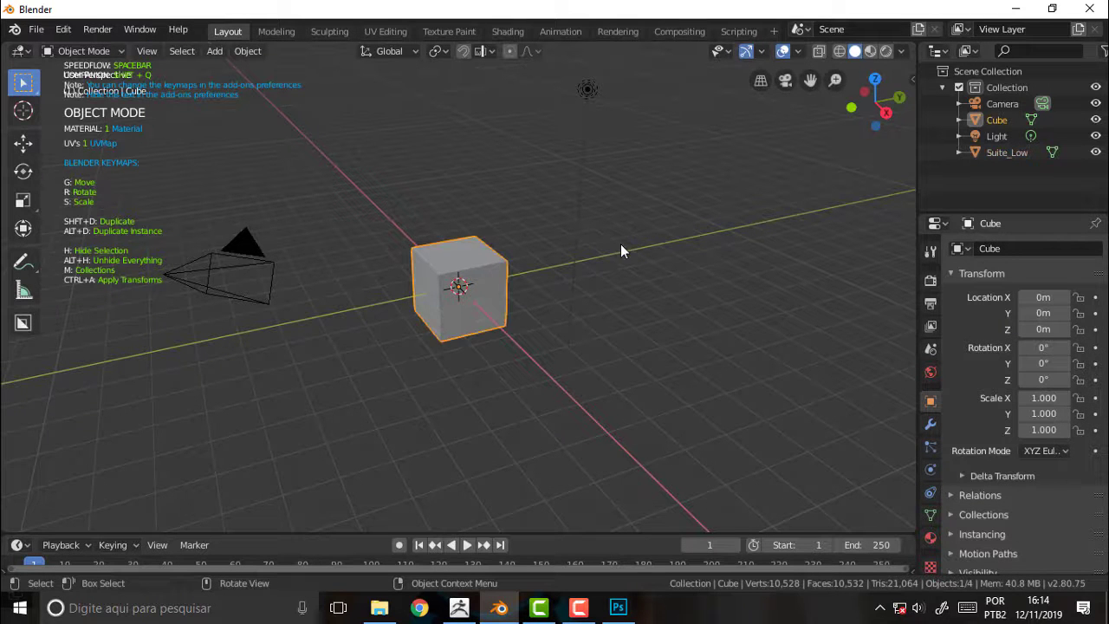
key("Delete")
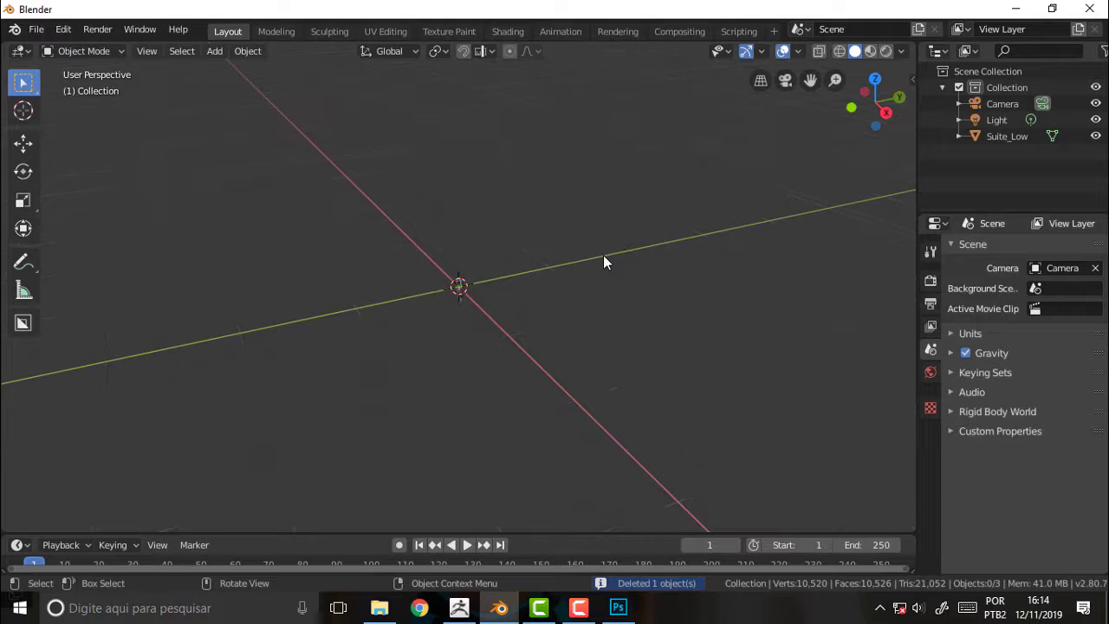
Import Shine 87 Gadgets.fbx from the Shine folder.
mouse_move(603, 255)
left_mouse_down()
mouse_move(692, 244)
mouse_move(630, 219)
left_mouse_up()
left_click(36, 29)
mouse_move(61, 248)
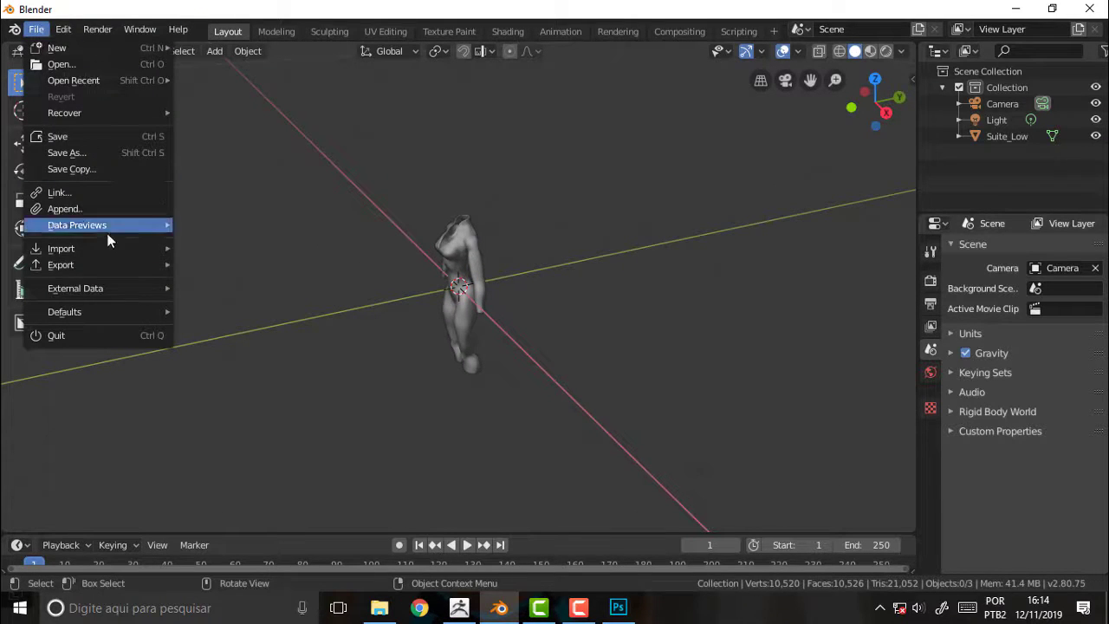
left_click(246, 280)
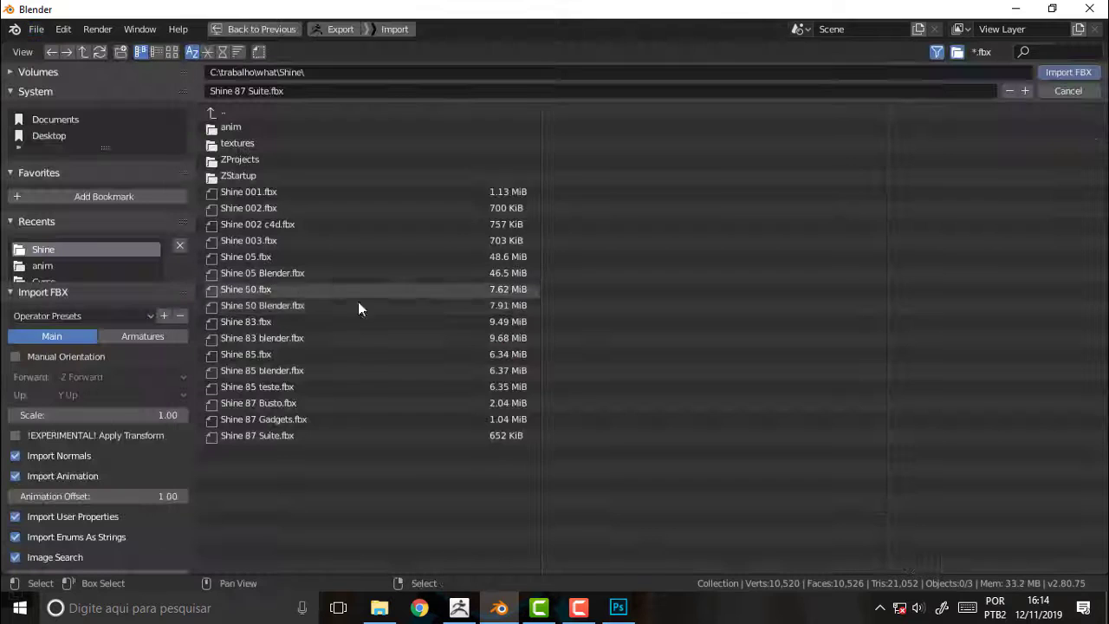
left_click(244, 419)
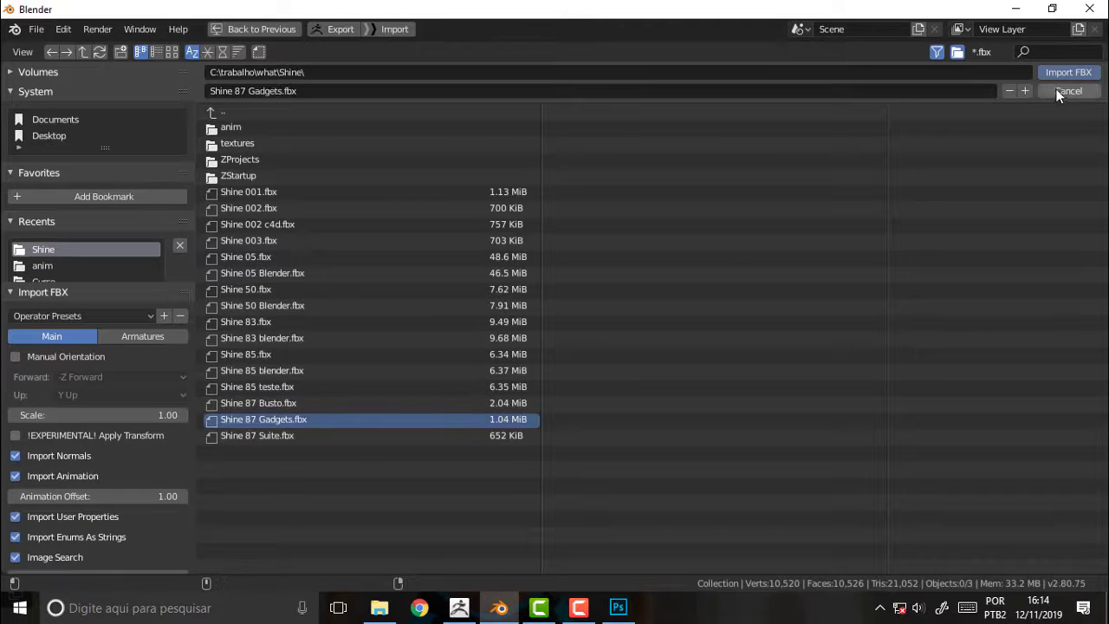
left_click(1066, 73)
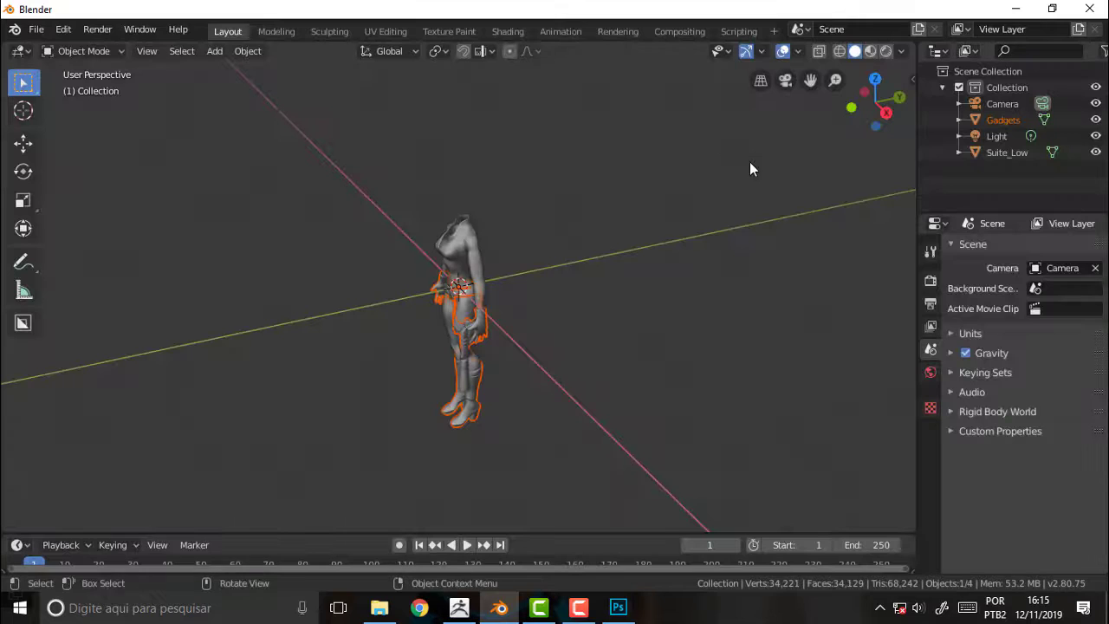
Import Shine 87 Busto.fbx from the Shine folder.
left_click(36, 29)
mouse_move(61, 265)
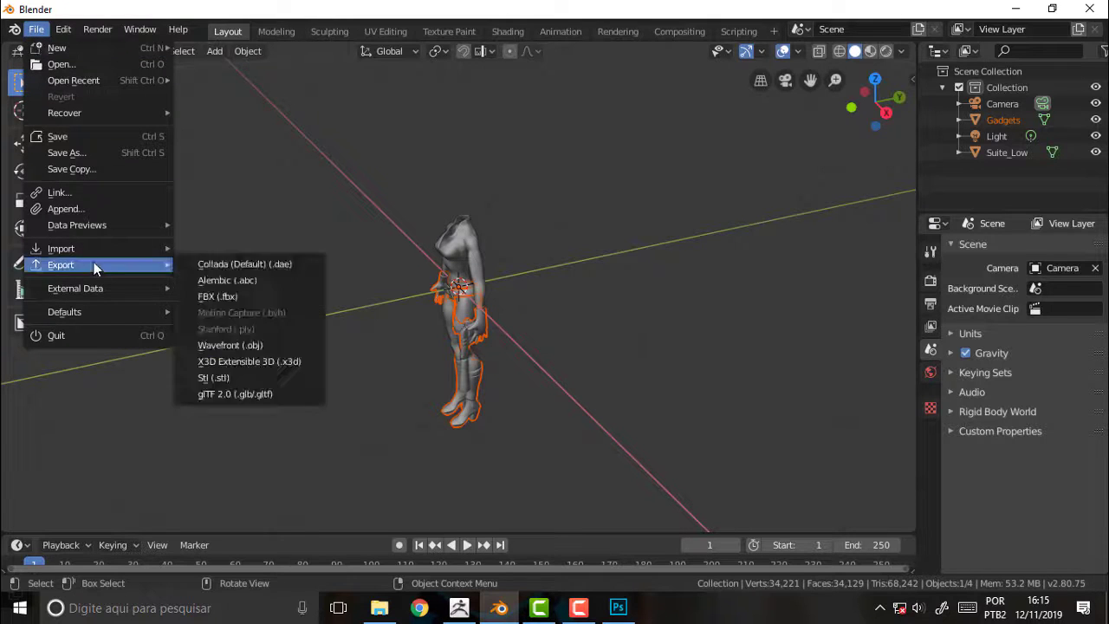
left_click(218, 280)
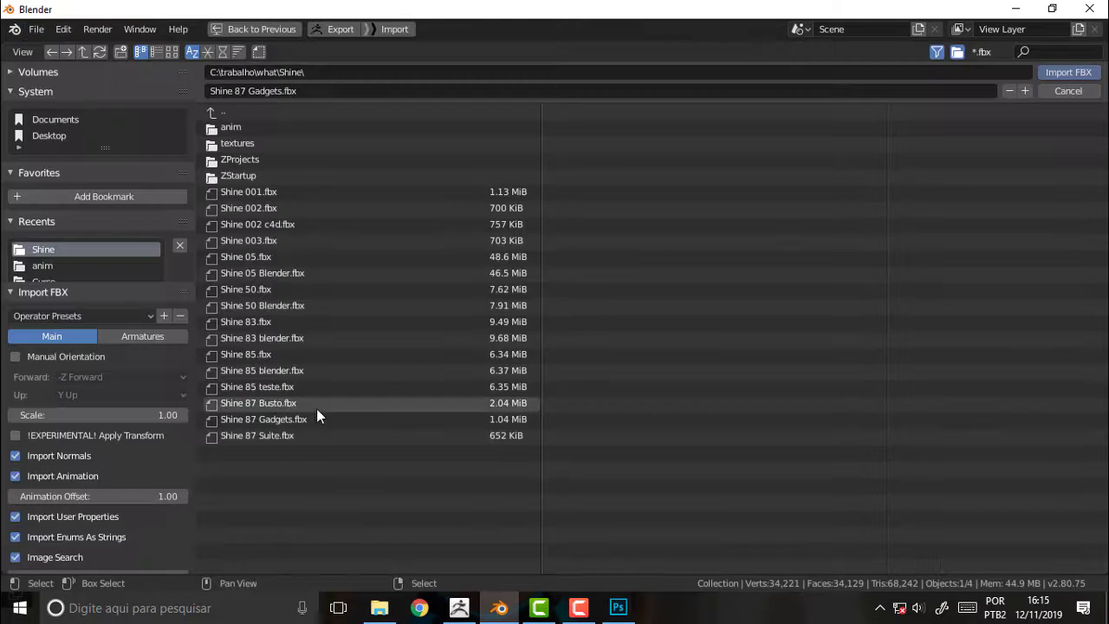
left_click(276, 403)
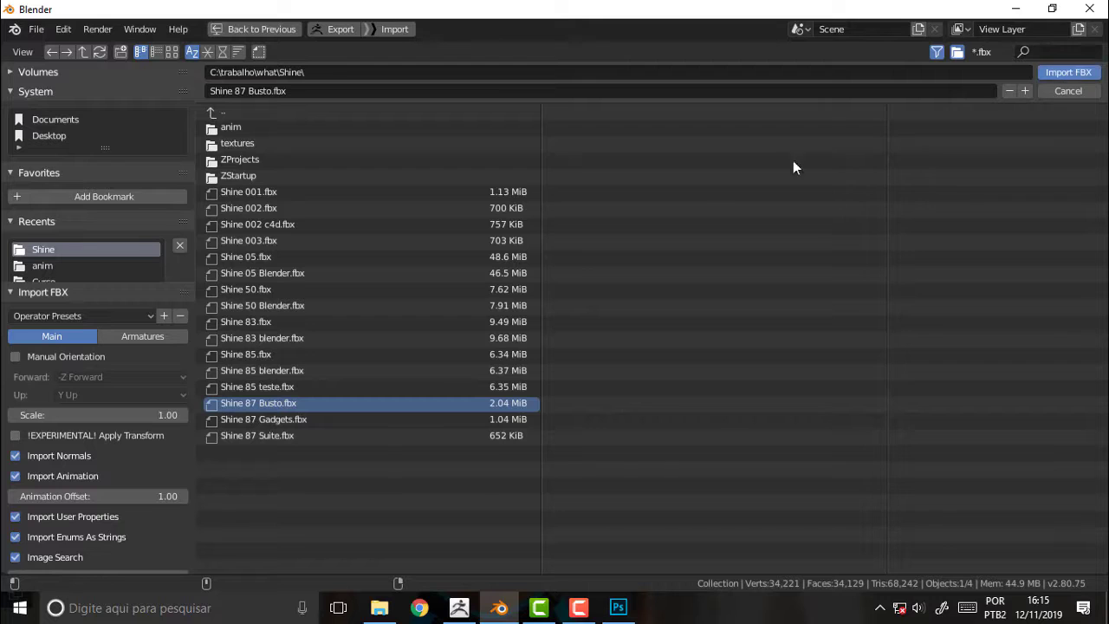
key("Return")
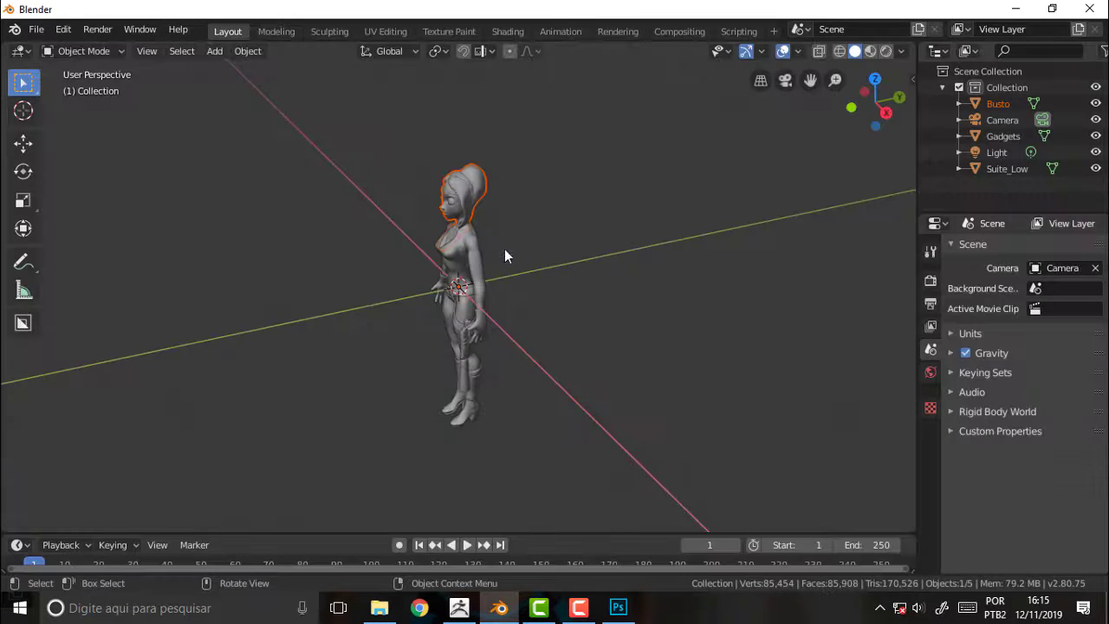
Select the Suite_Low body and Gadgets, then scale Gadgets up tenfold to 0.1.
left_click(467, 351, "shift")
left_click(475, 398, "shift")
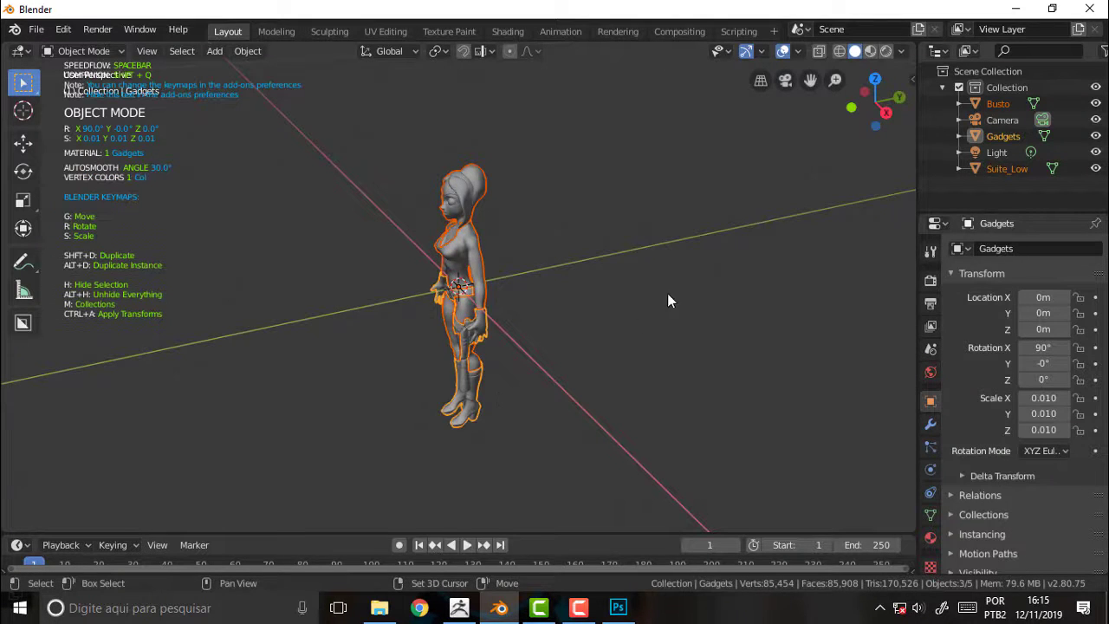
key("g")
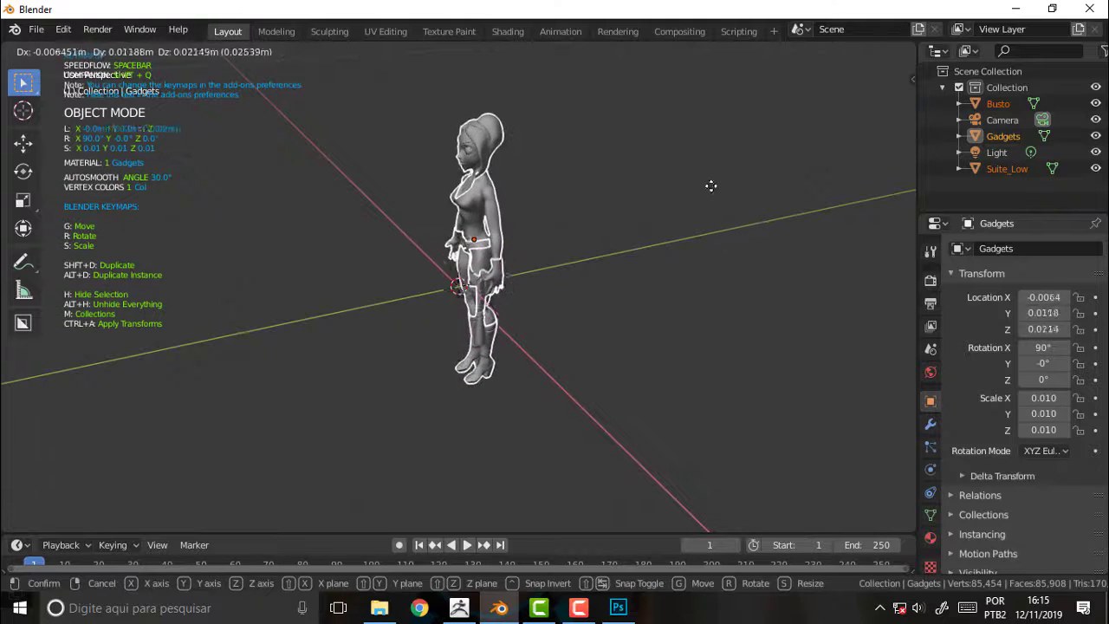
key("Escape")
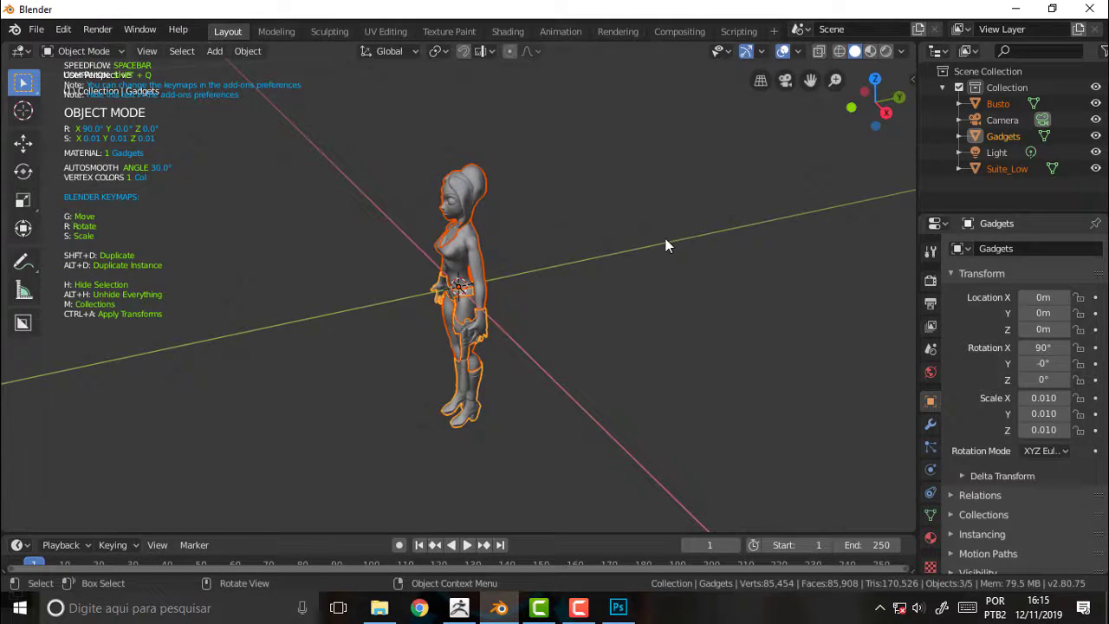
type("s1")
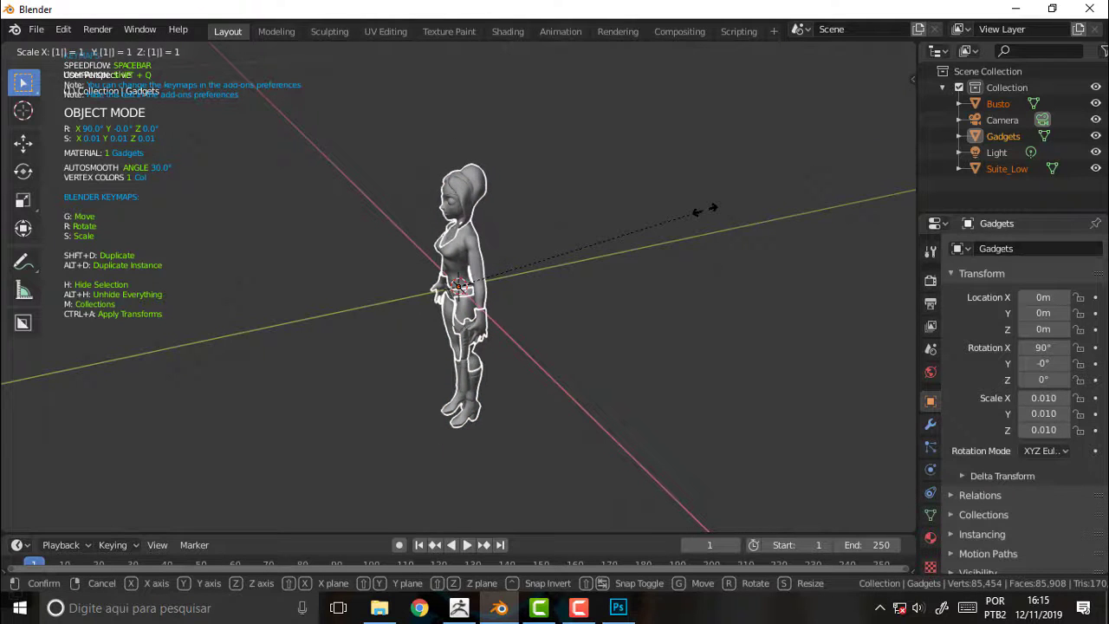
type("0")
key("Return")
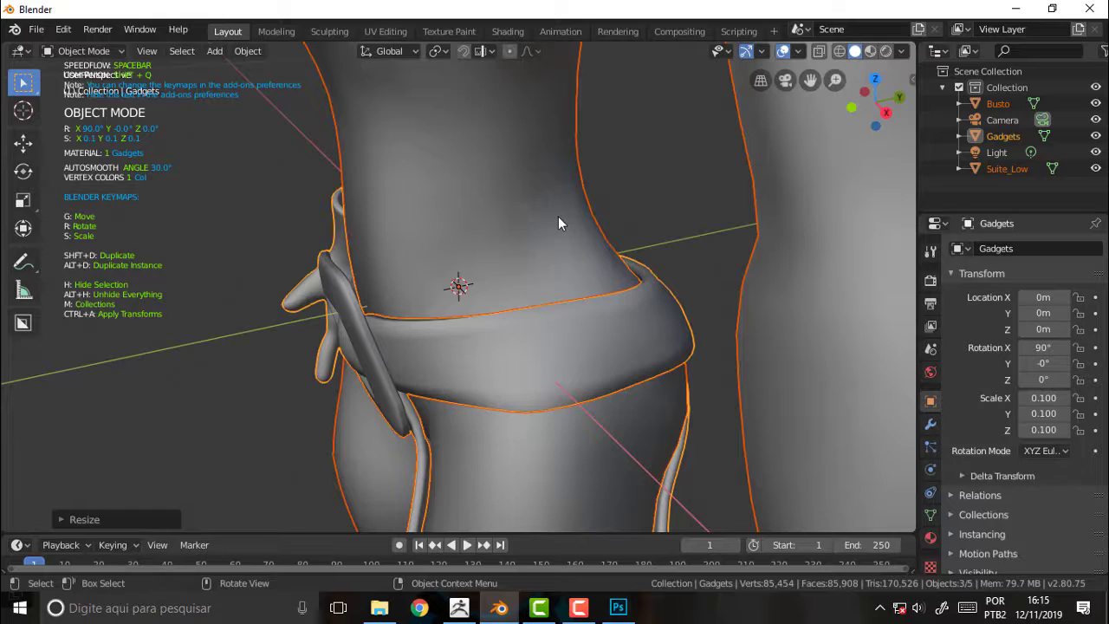
In front view, raise the character along Z to 0.8251 m so its feet rest on the ground.
key("KP_1")
scroll(610, 227, "down", 3)
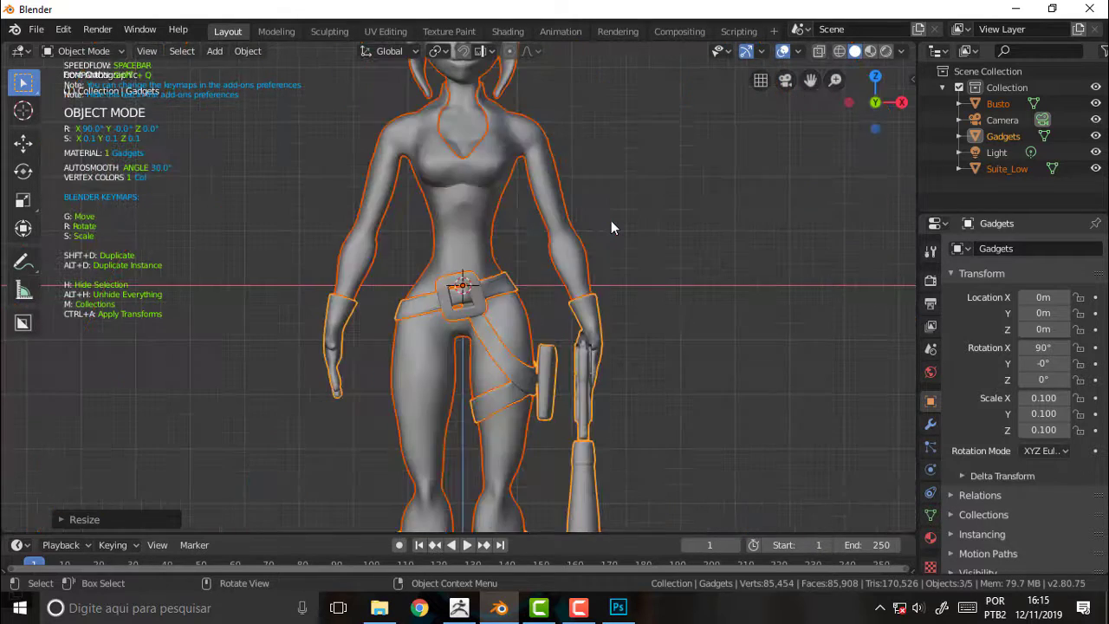
scroll(611, 227, "down", 2)
scroll(611, 227, "down", 2)
scroll(611, 227, "down", 1)
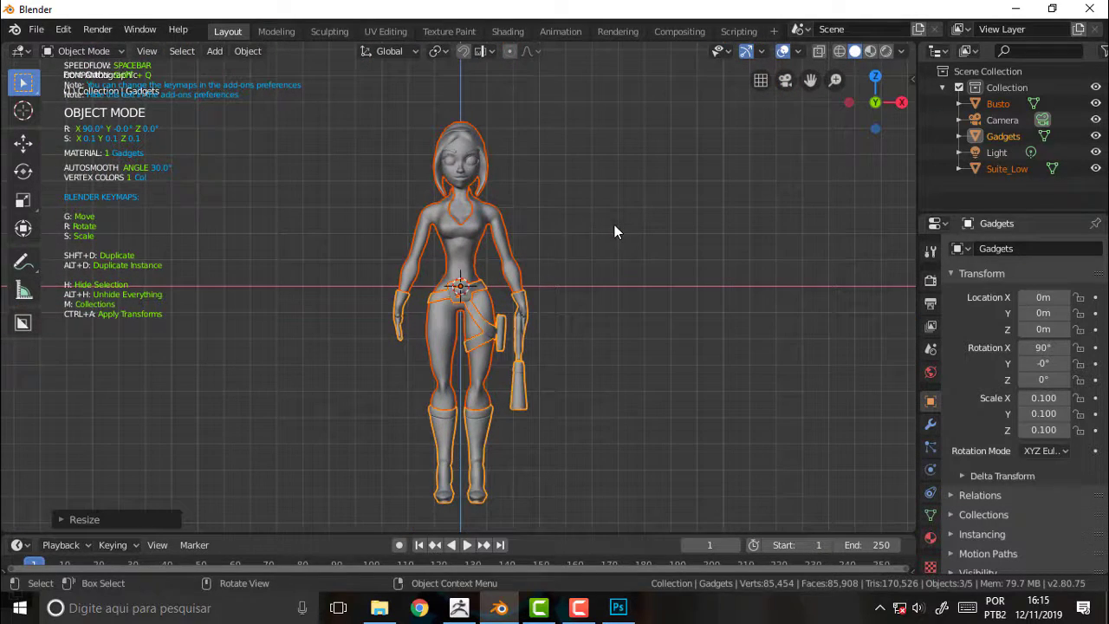
key("g")
key("z")
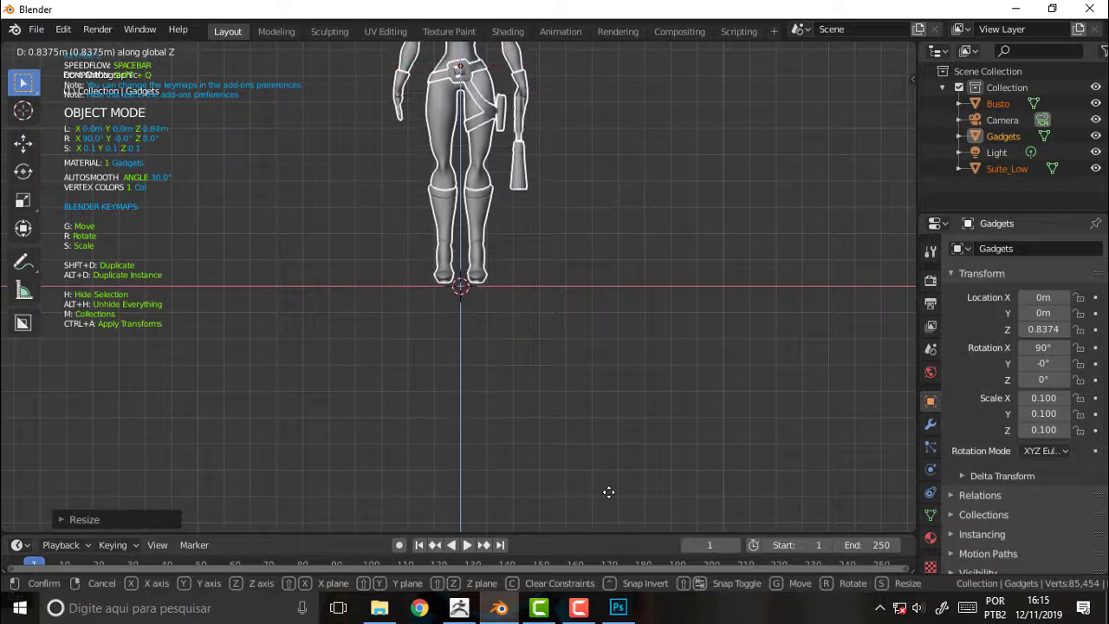
left_click(609, 501)
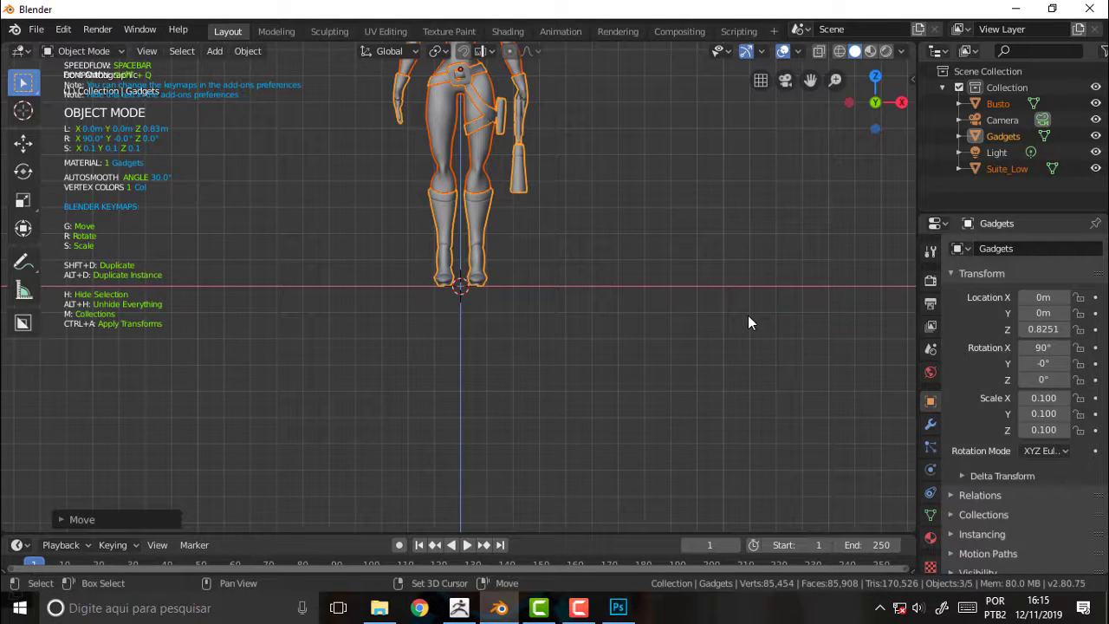
key("shift+a")
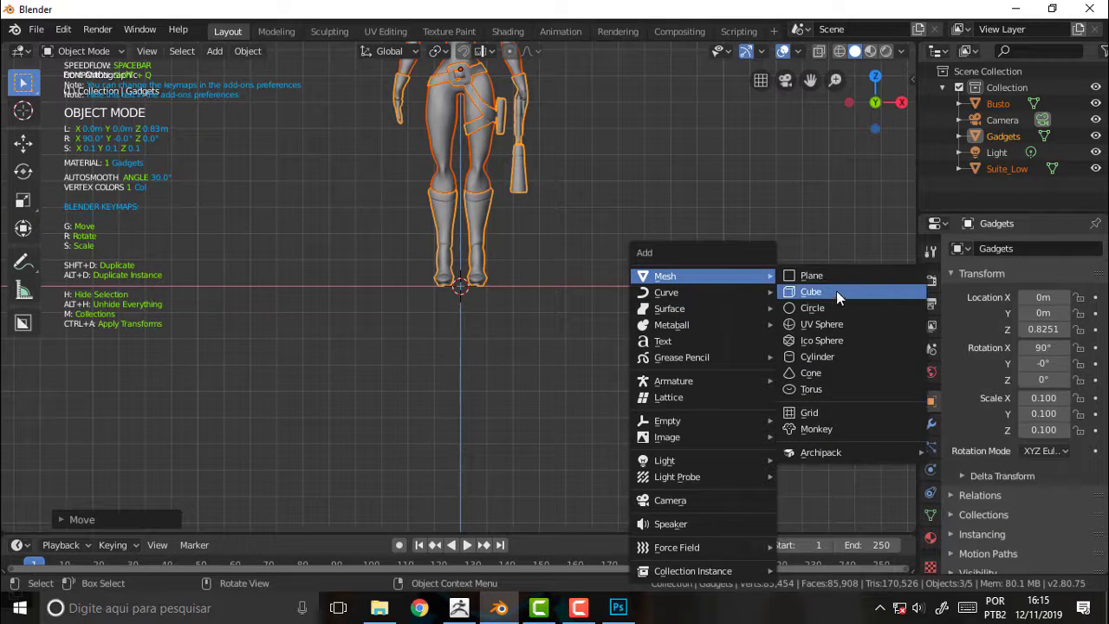
Add a cube, lift it along Z to 0.9996 m so its base sits on the ground, and enable X-ray.
left_click(836, 291)
scroll(819, 136, "down", 10)
scroll(824, 146, "up", 4)
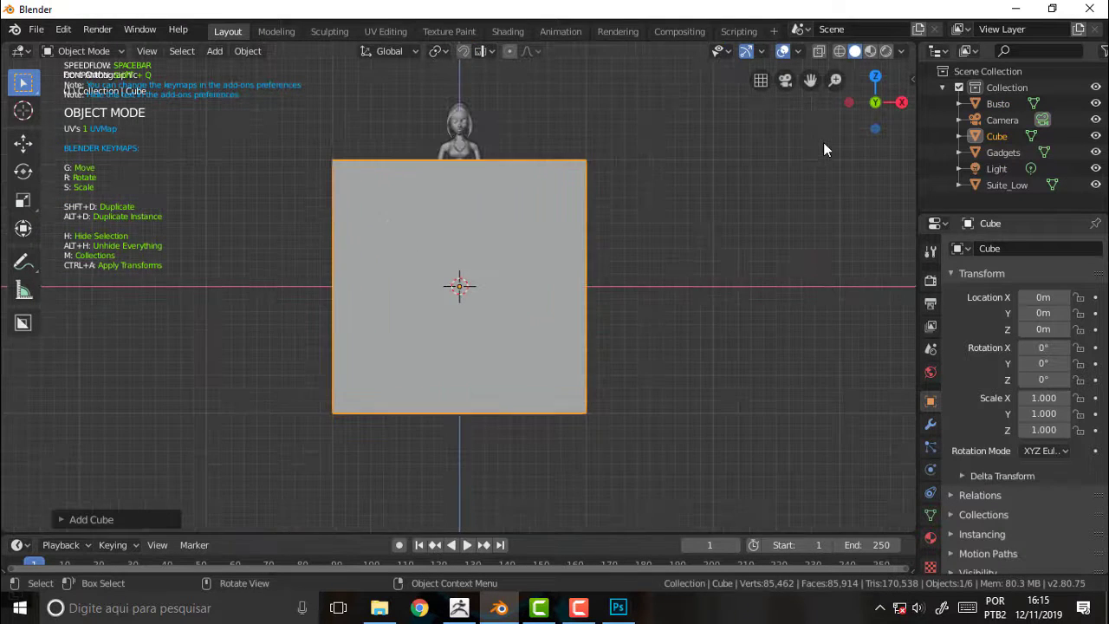
left_click_drag(811, 80, 509, 384)
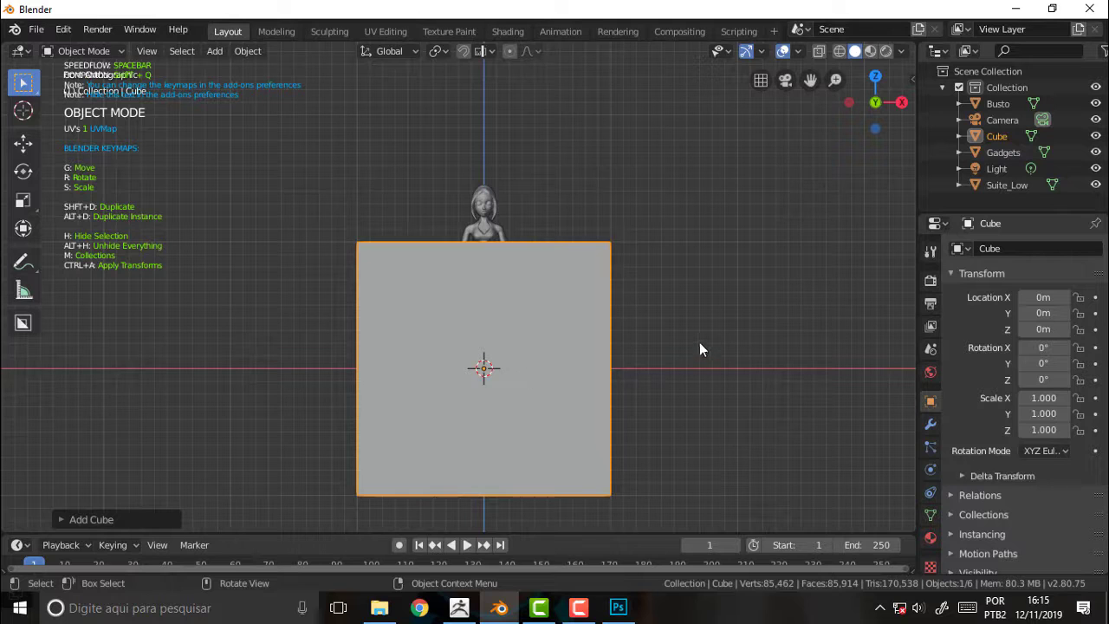
key("g")
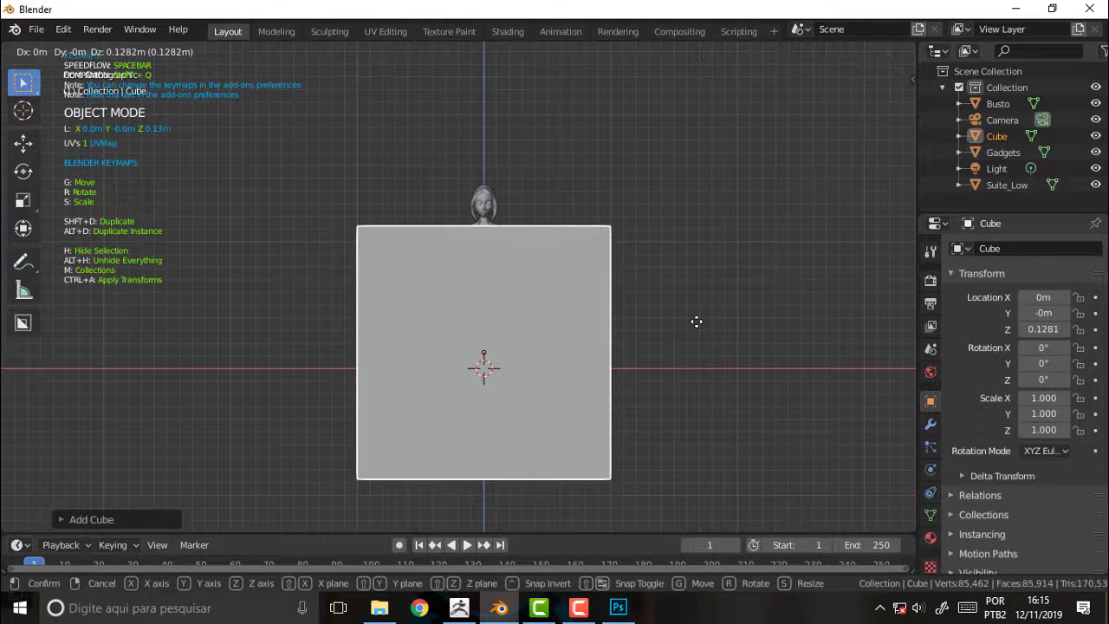
key("z")
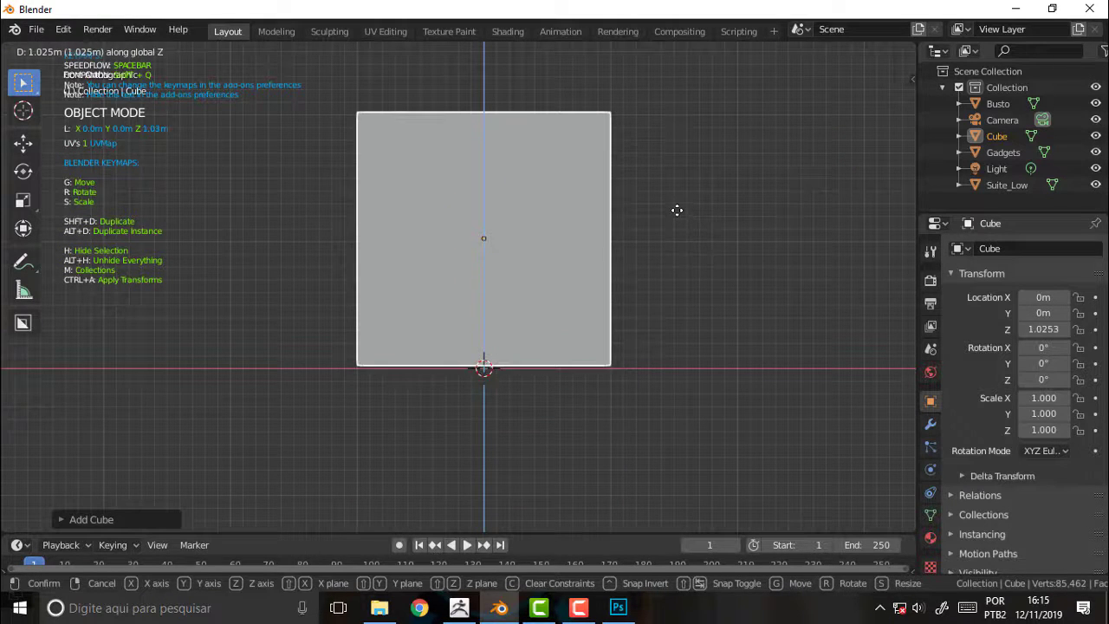
left_click(677, 210)
left_click(819, 50)
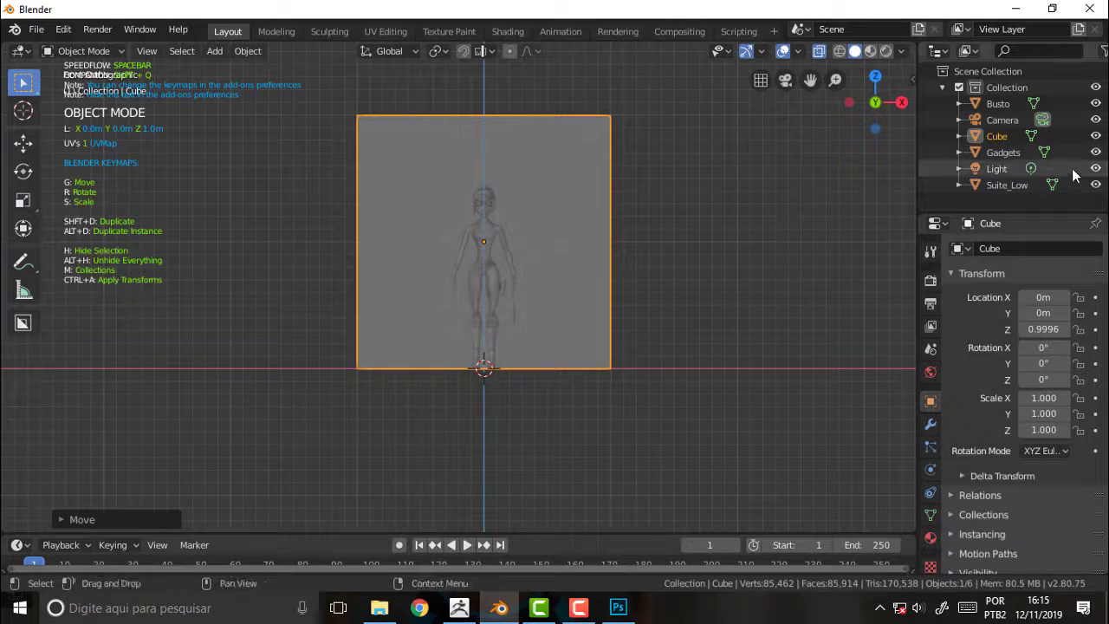
Select Suite_Low, Gadgets and Busto and scale them by 1.2 to 0.120.
left_click(1010, 183)
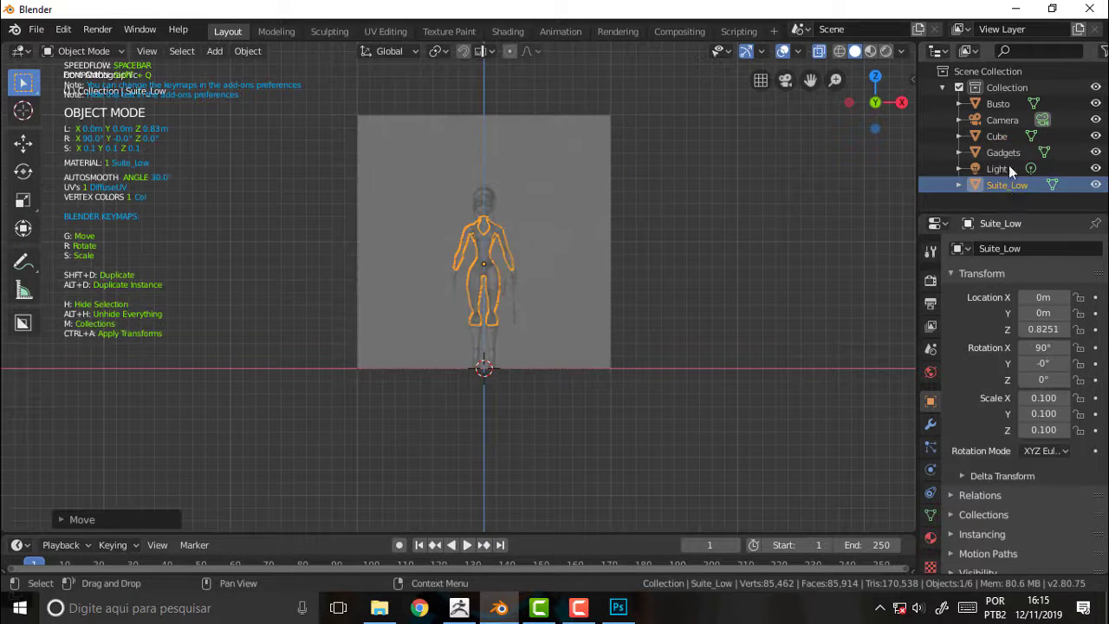
double_click(1002, 151)
key("Escape")
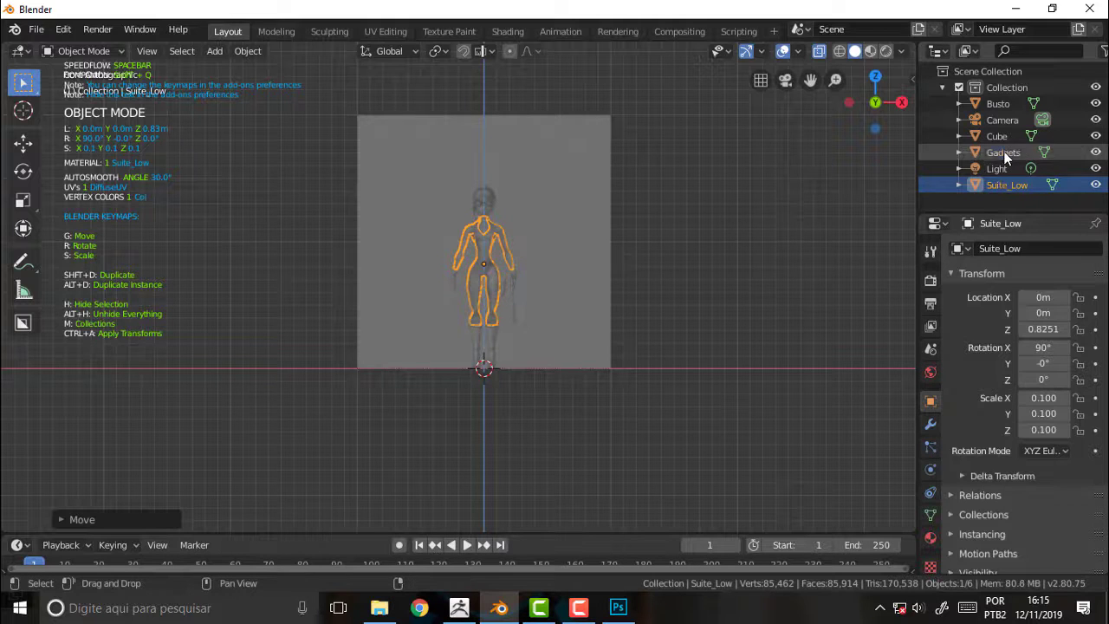
left_click(1003, 152, "ctrl")
left_click(998, 104, "ctrl")
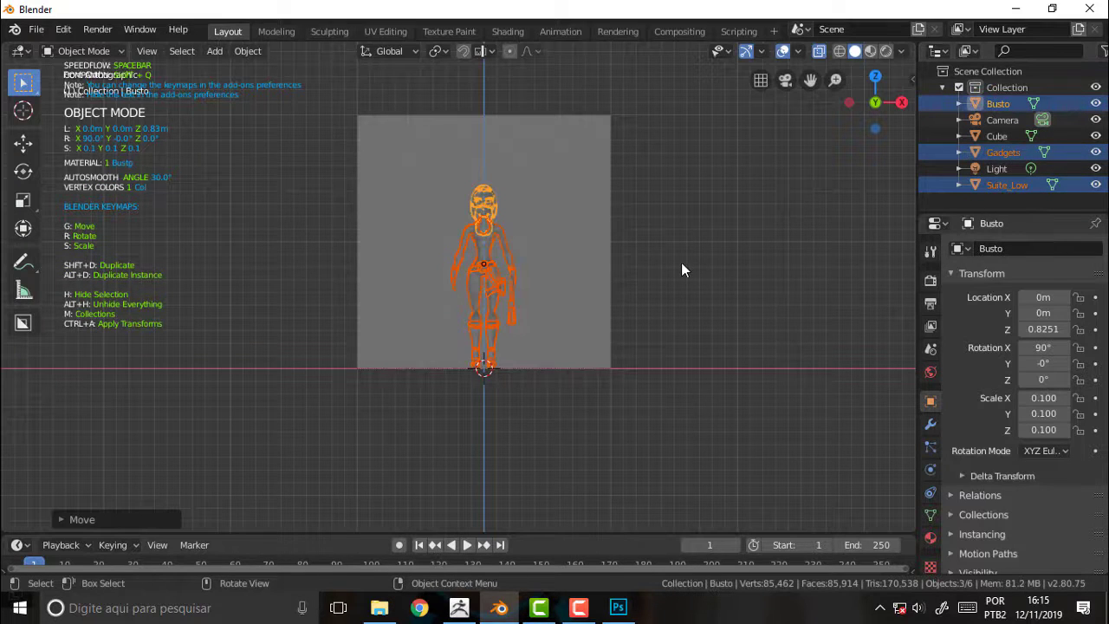
key("s")
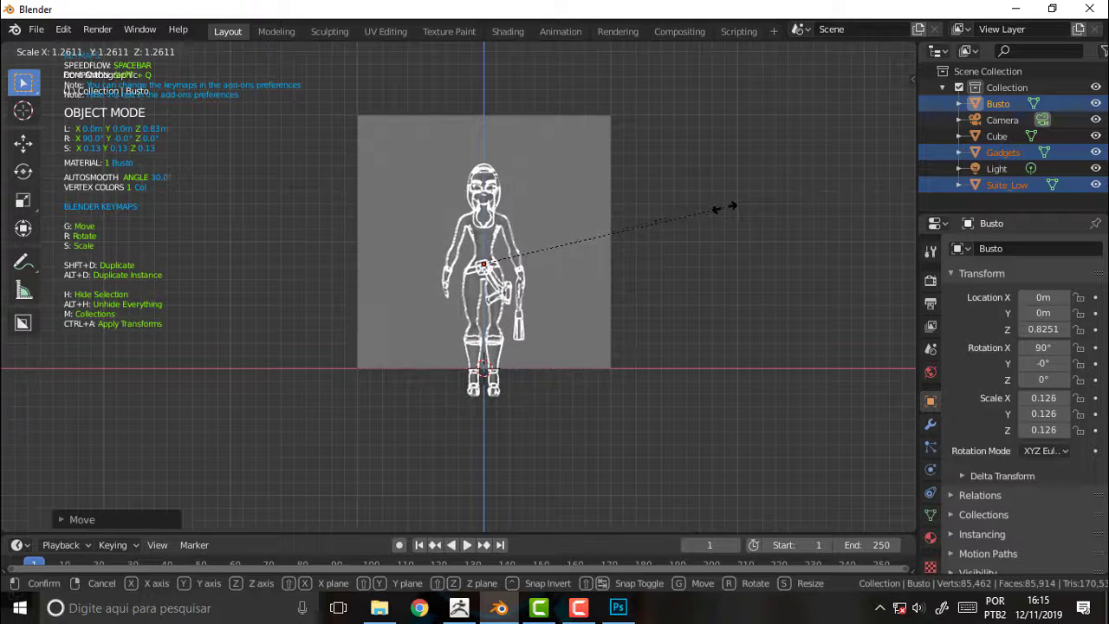
type("2")
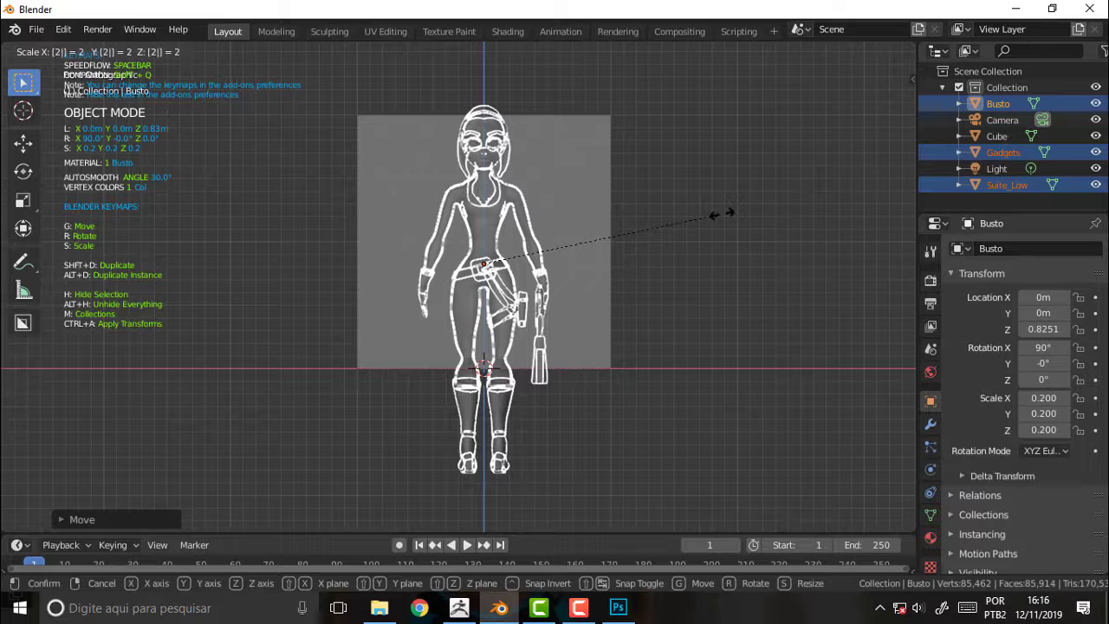
key("BackSpace")
type("1.2")
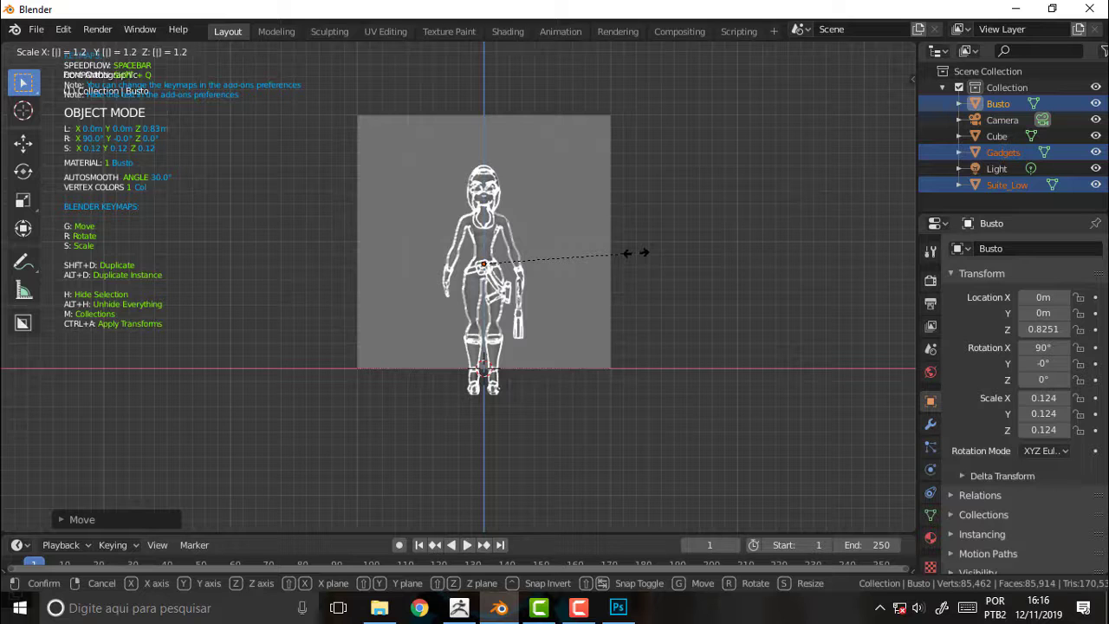
key("Escape")
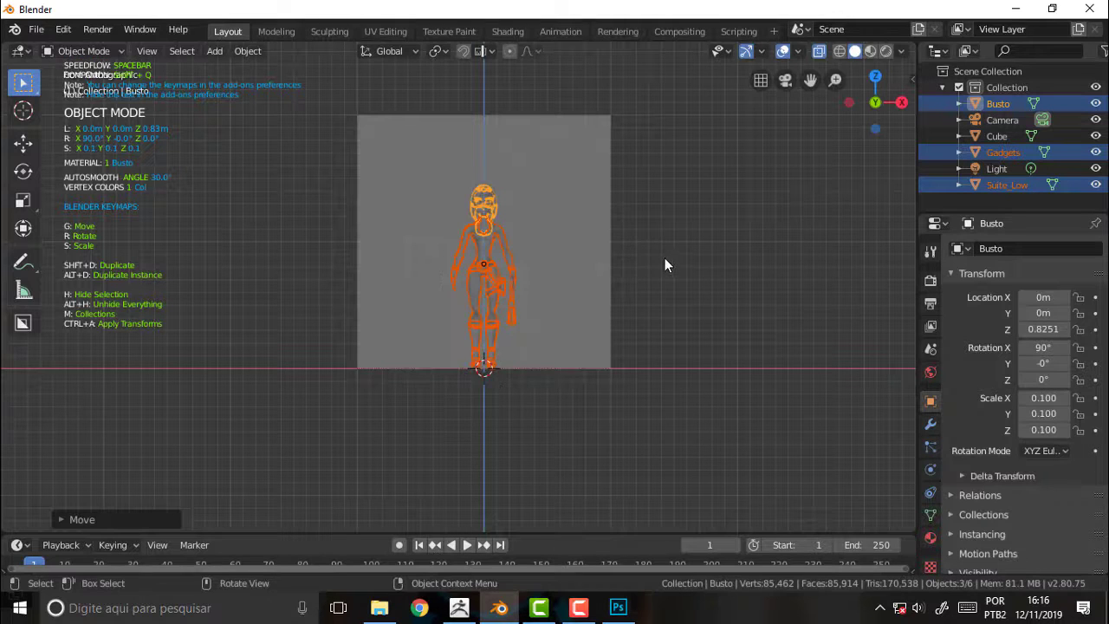
key("s")
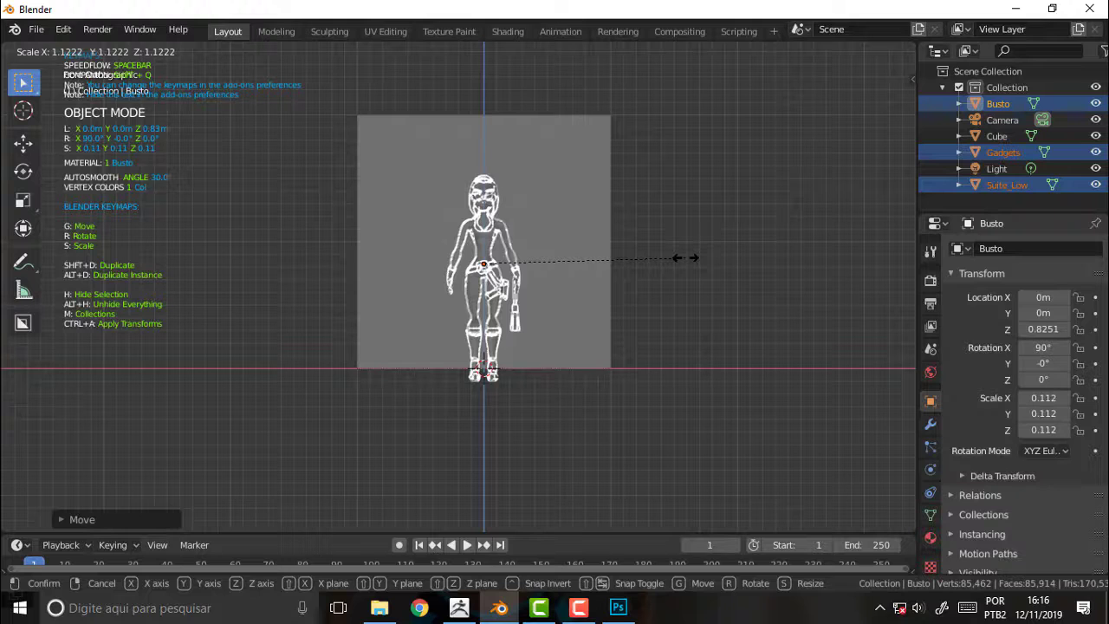
type("1.2")
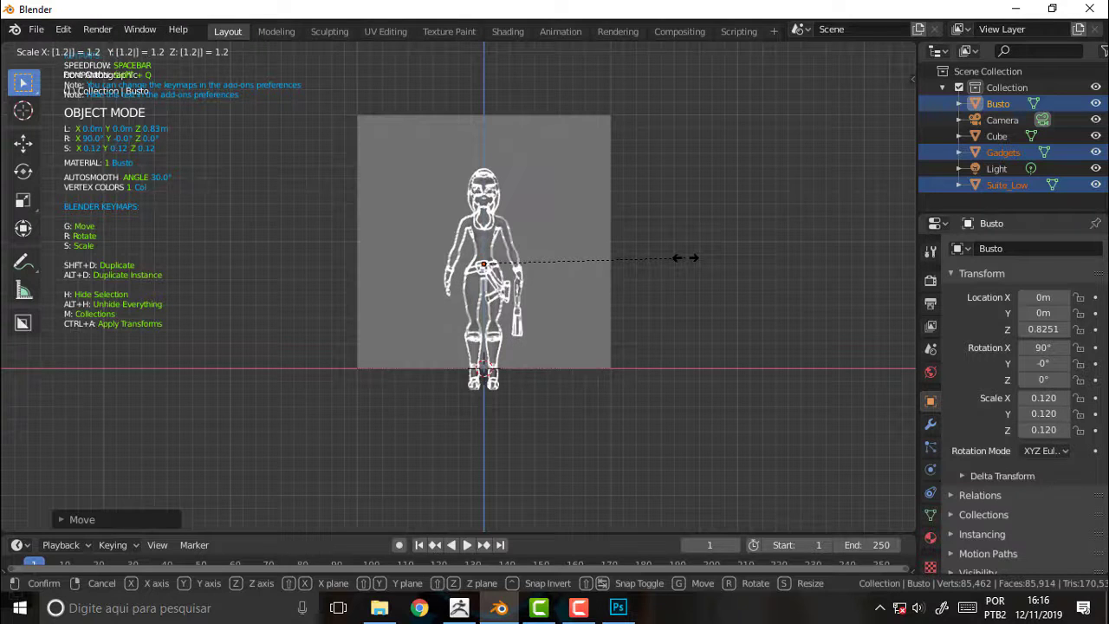
key("Return")
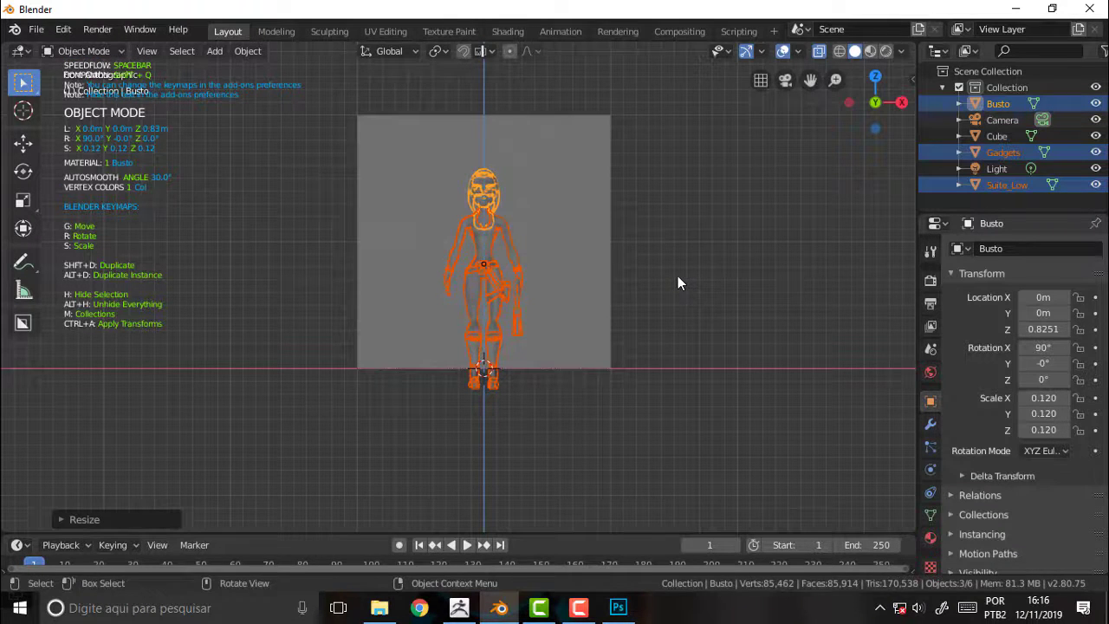
Raise the three character objects to Z 0.9917 m and delete the reference cube.
key("g")
key("z")
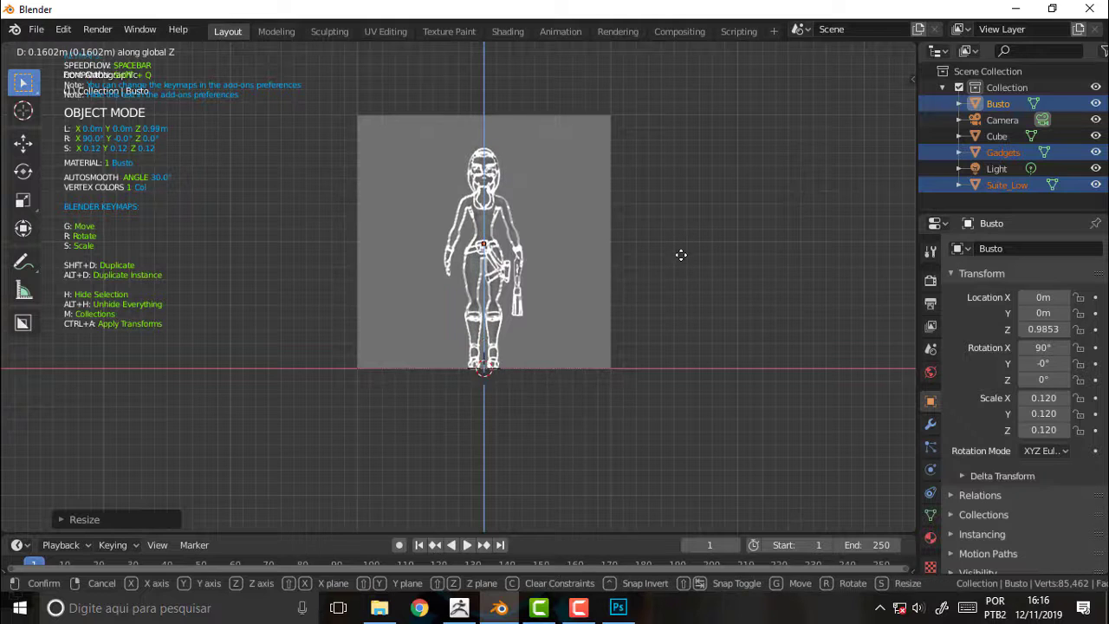
left_click(681, 254)
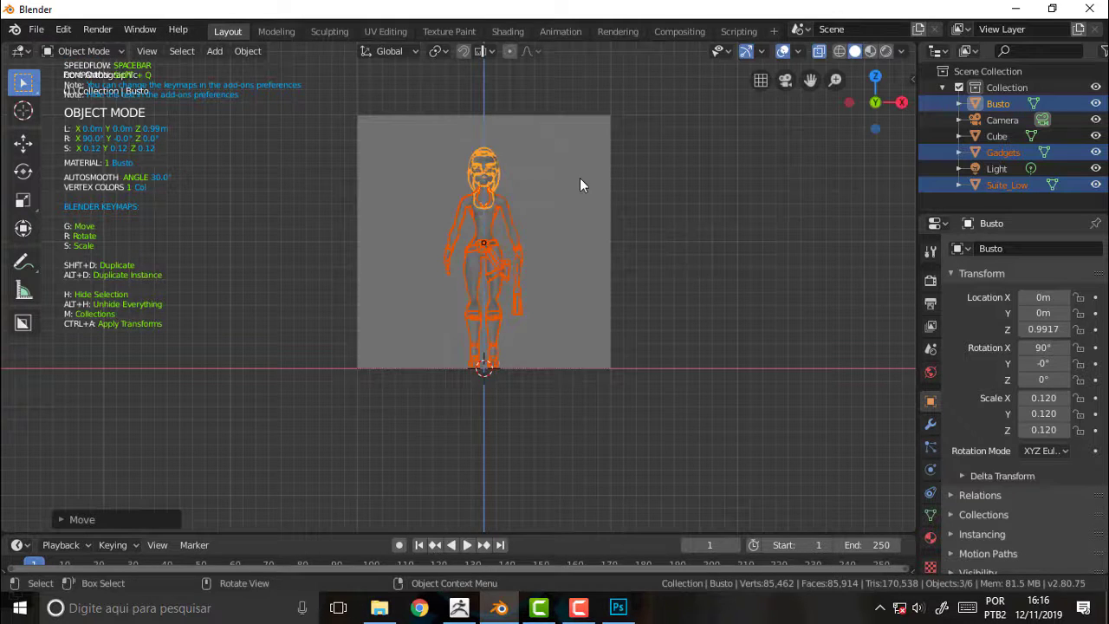
left_click(590, 206)
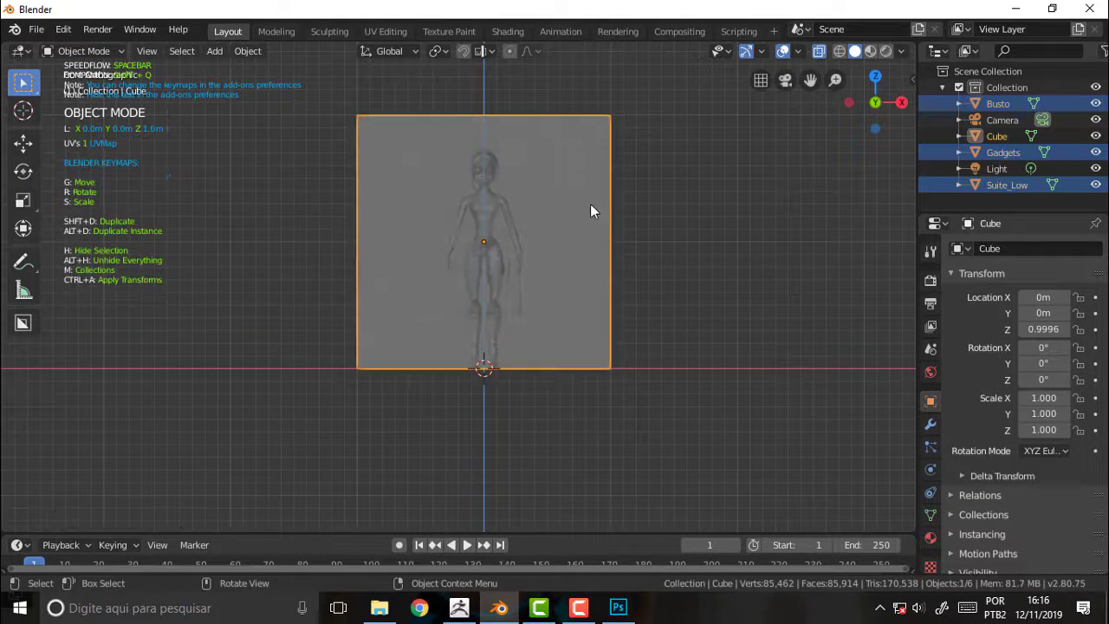
key("Delete")
scroll(713, 196, "up", 4)
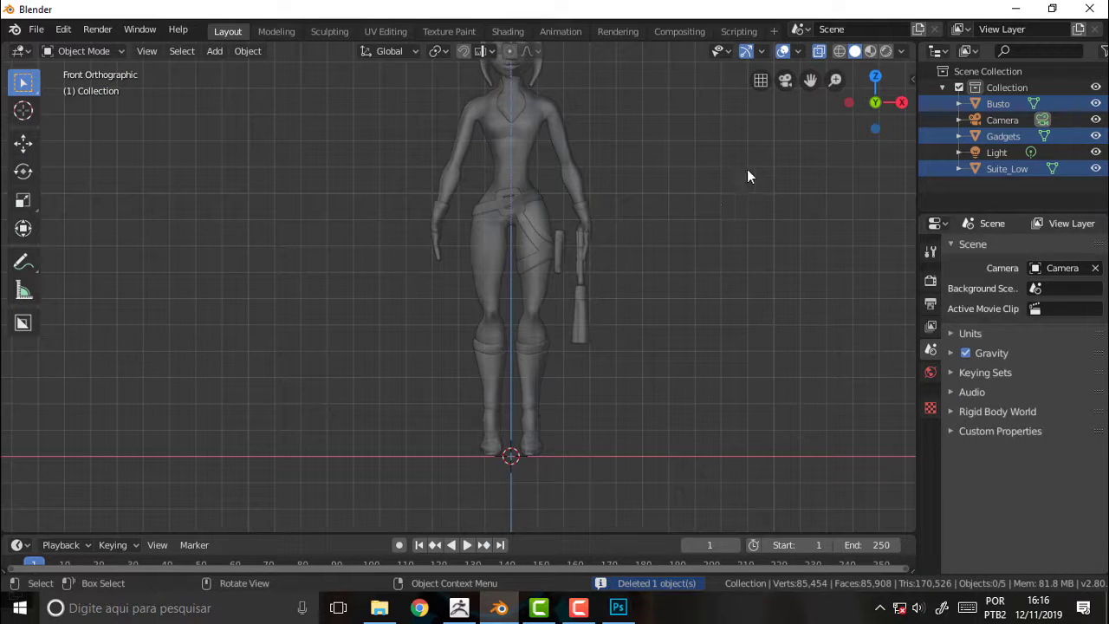
Orbit into a front perspective view of the character and turn X-ray off so it looks solid.
left_click_drag(747, 169, 657, 250)
left_click_drag(811, 80, 772, 106)
middle_click_drag(772, 105, 702, 194)
scroll(703, 194, "down", 3)
scroll(702, 194, "up", 1)
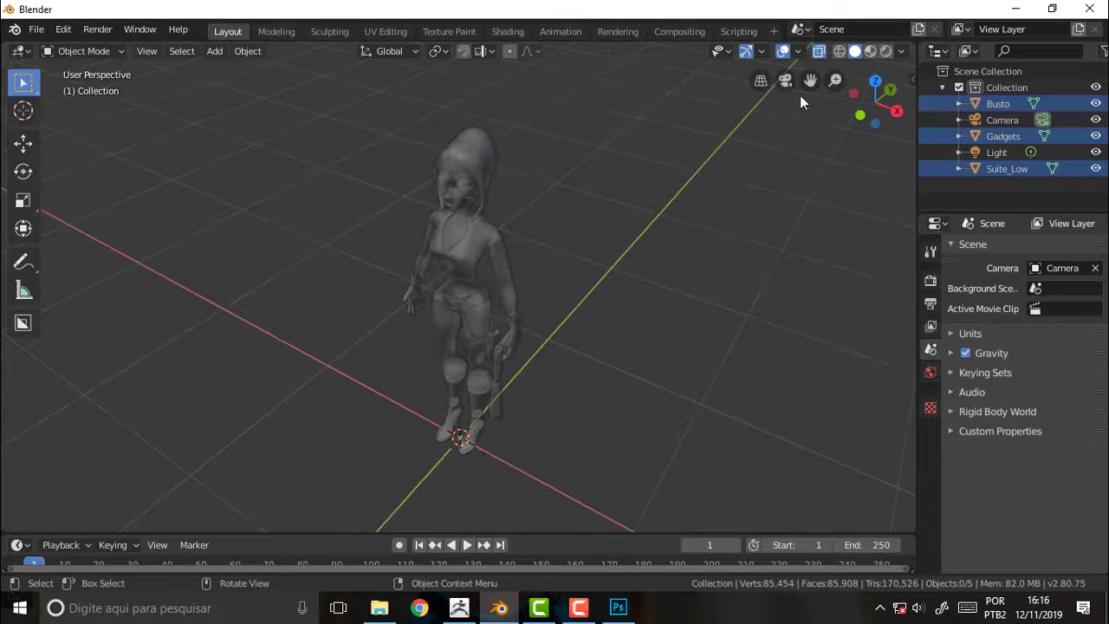
left_click(823, 54)
mouse_move(681, 192)
middle_mouse_down()
mouse_move(755, 176)
mouse_move(755, 153)
mouse_move(739, 162)
middle_mouse_up()
scroll(740, 157, "up", 2)
scroll(739, 157, "down", 2)
scroll(740, 156, "up", 2)
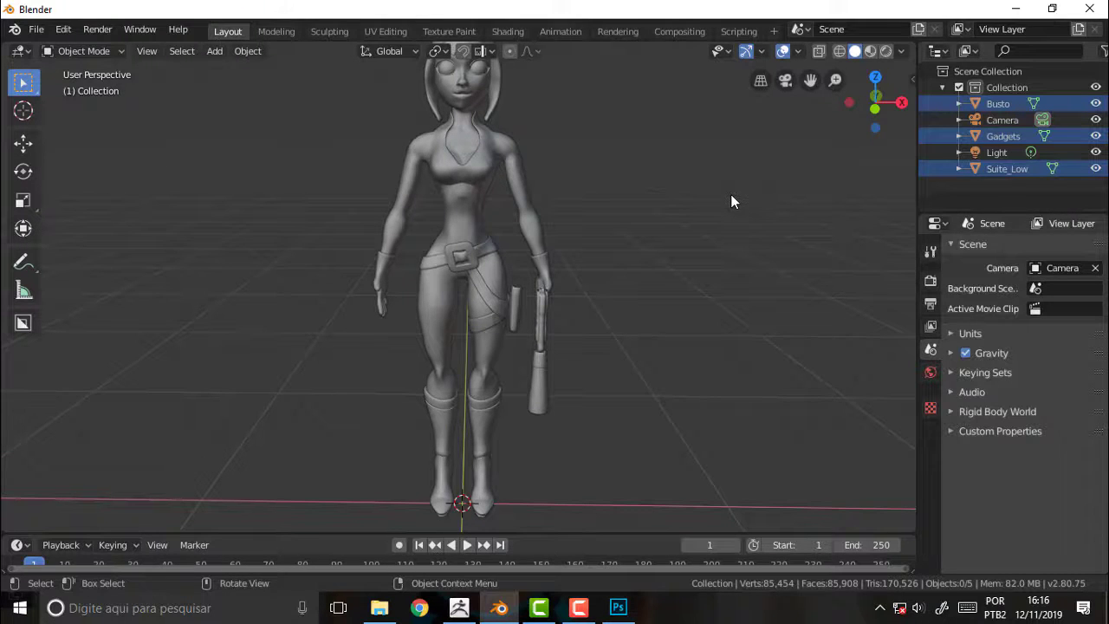
scroll(728, 193, "down", 2)
scroll(653, 186, "up", 1)
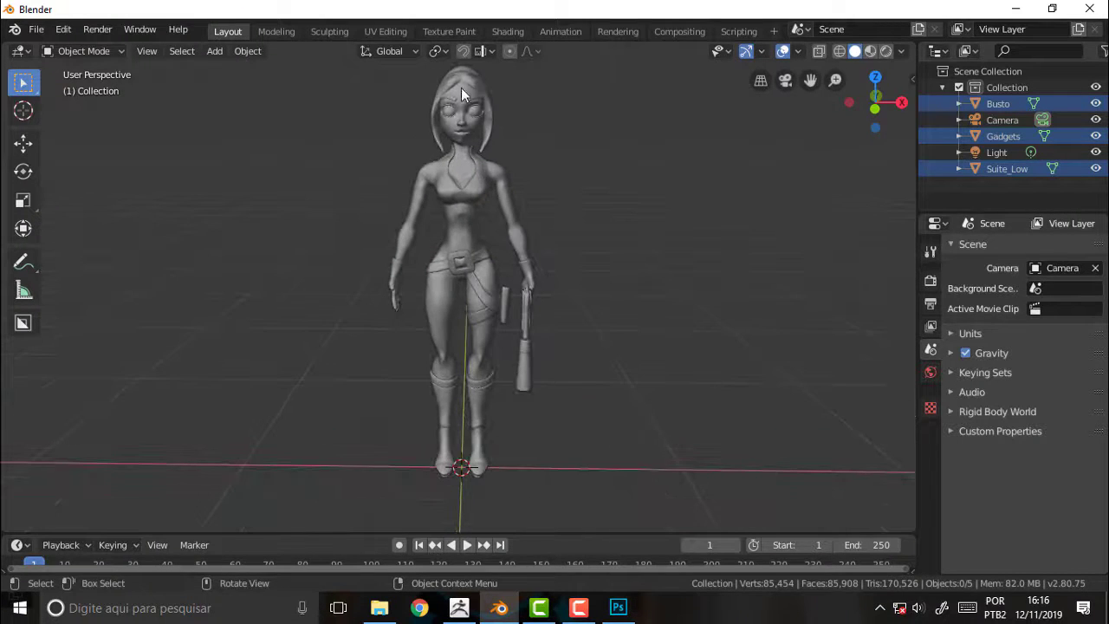
mouse_move(703, 218)
middle_mouse_down()
mouse_move(707, 207)
mouse_move(730, 208)
middle_mouse_up()
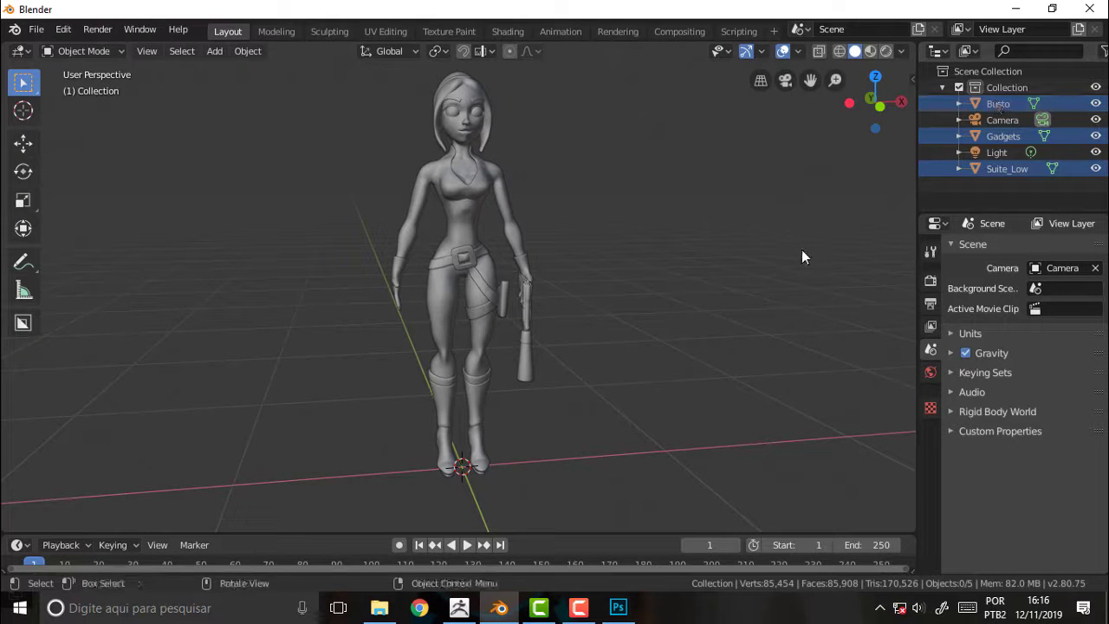
In the sidebar Item tab, read Suite_Low's scale 0.120 and dimensions 0.58 × 1.04 × 0.25 m.
key("n")
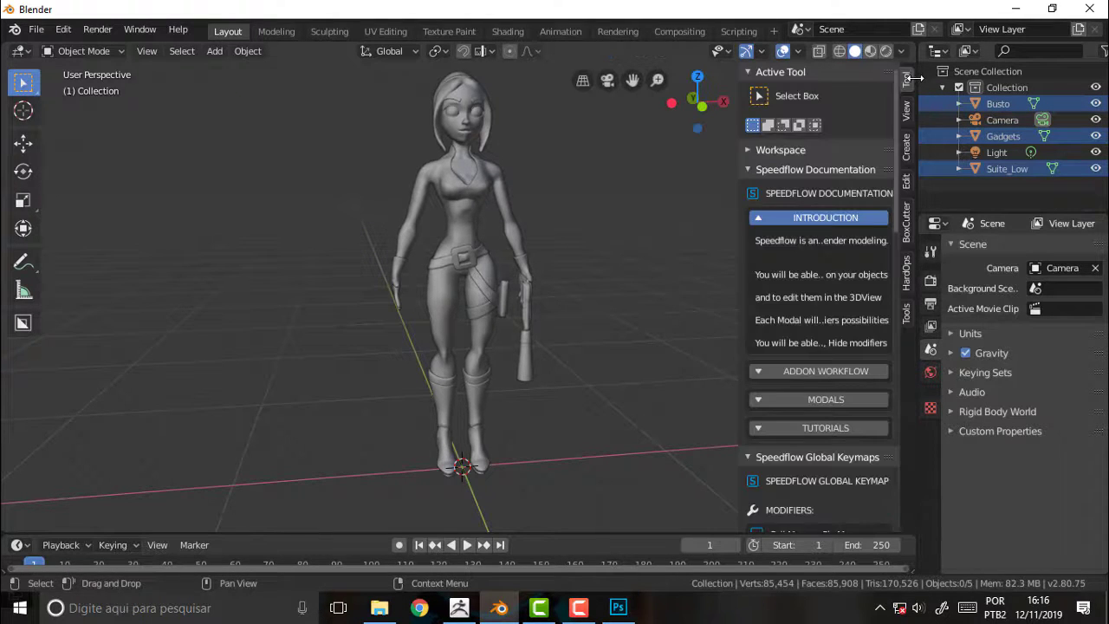
left_click(906, 110)
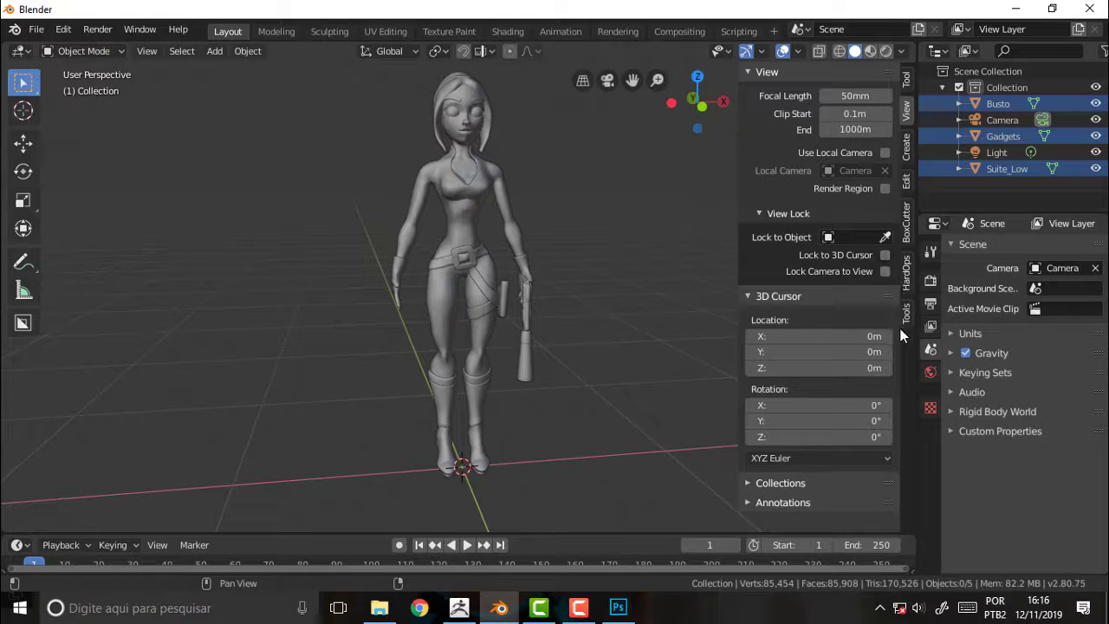
left_click(462, 221)
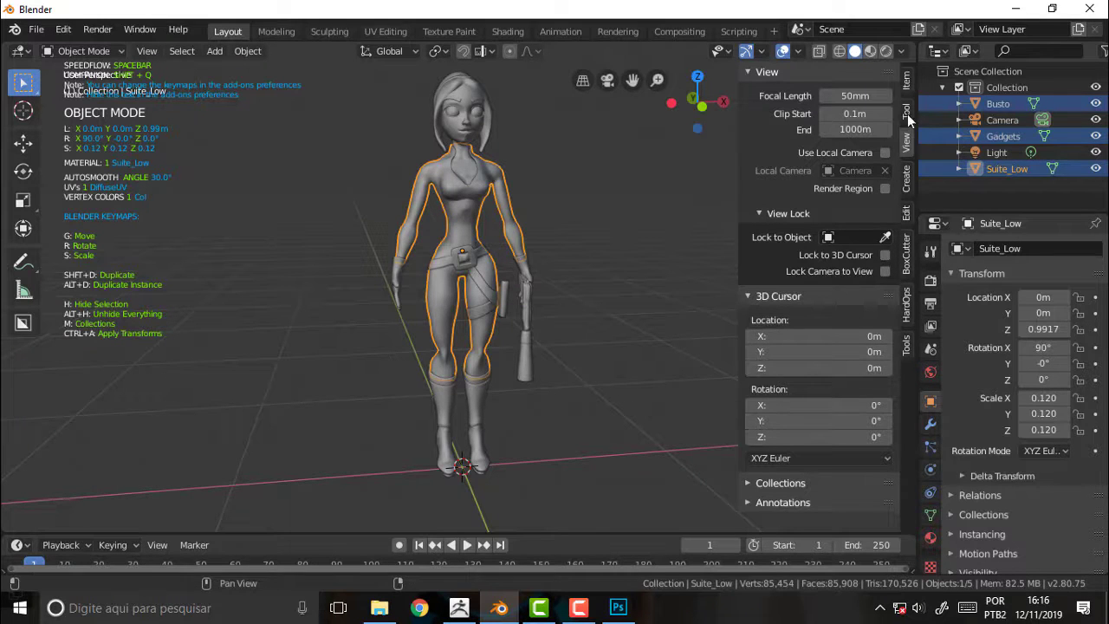
left_click(907, 114)
left_click(907, 85)
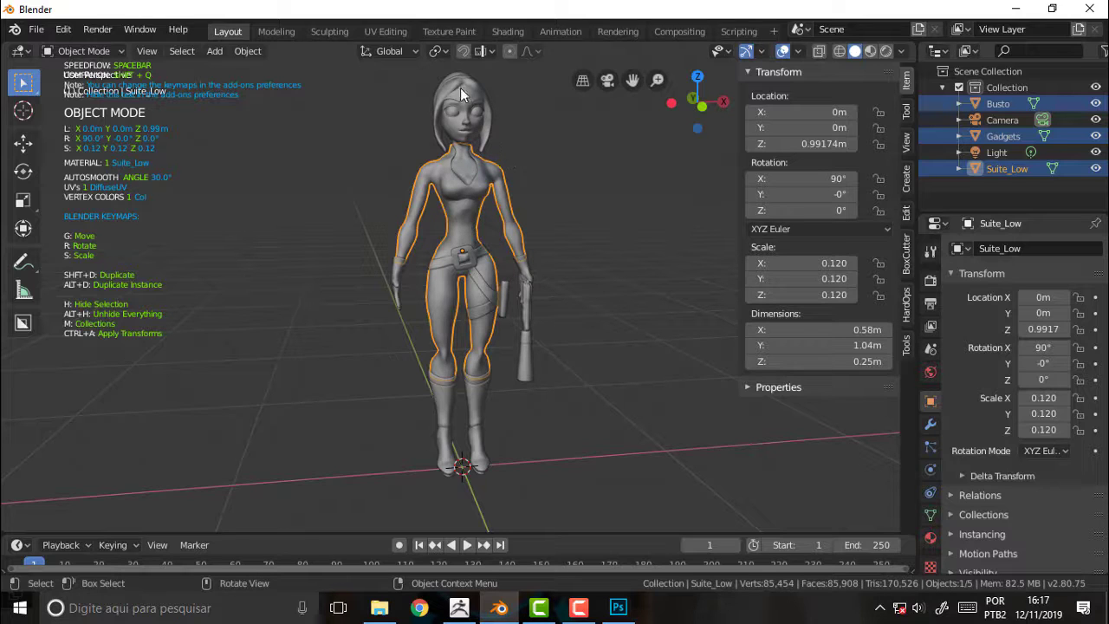
left_click(671, 261)
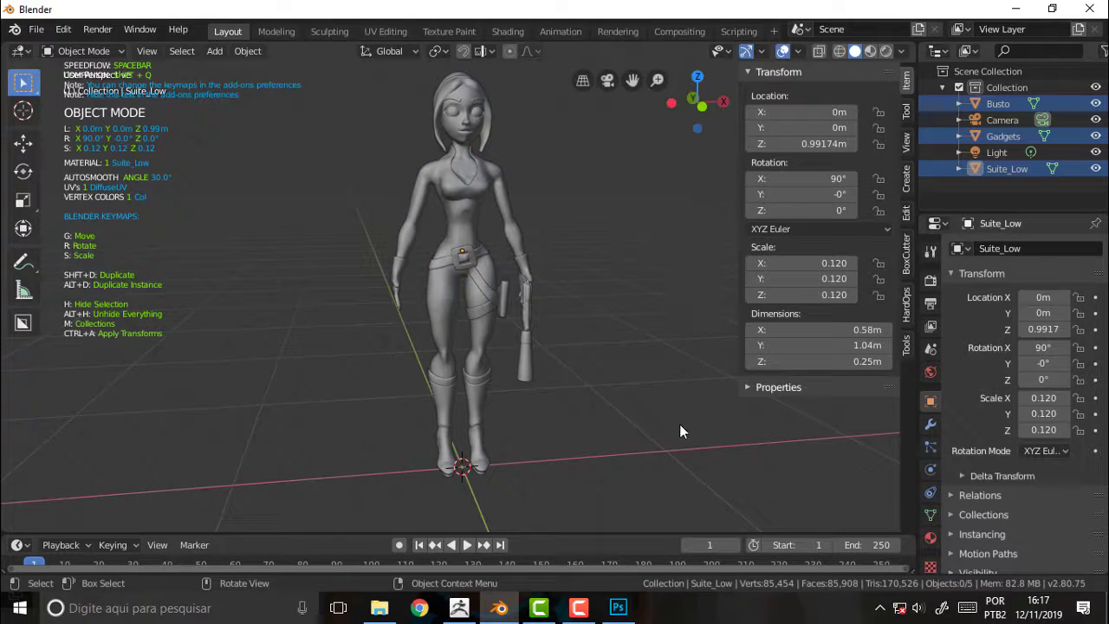
left_click(618, 608)
Open Suite-DM_u0_v0.PSD in Photoshop with Leave as is and float it in its own window.
left_click(380, 607)
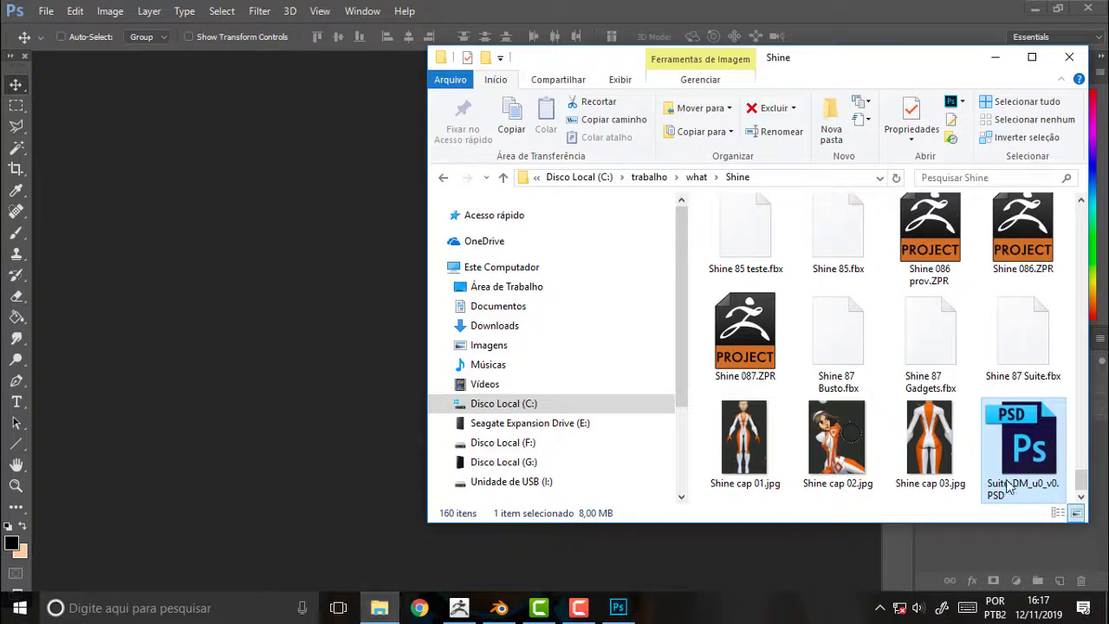
left_click_drag(1008, 486, 285, 208)
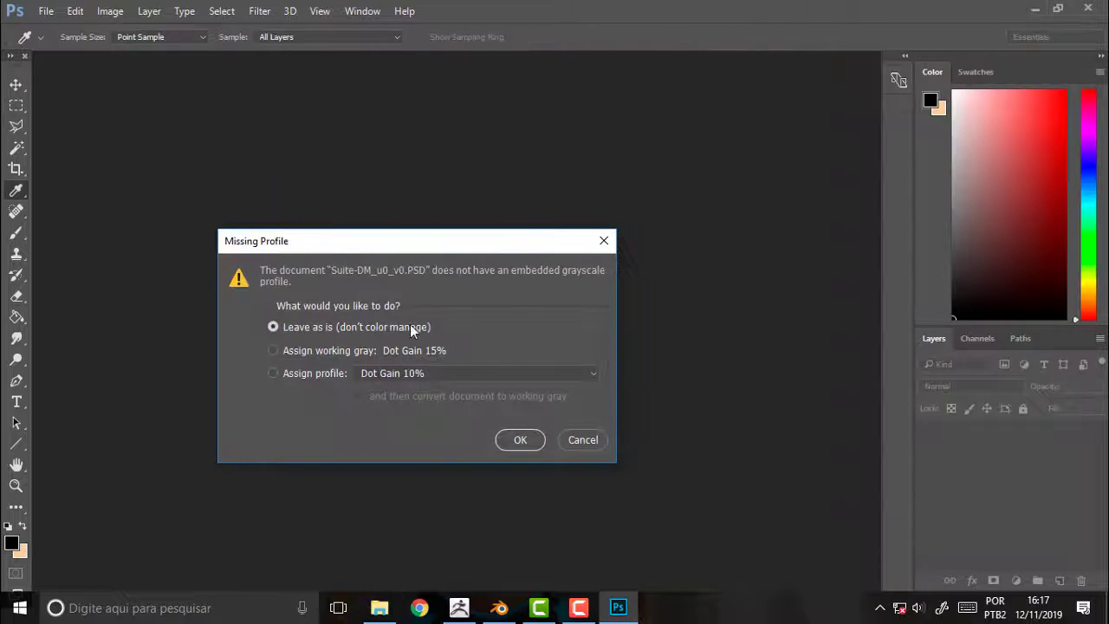
left_click(519, 440)
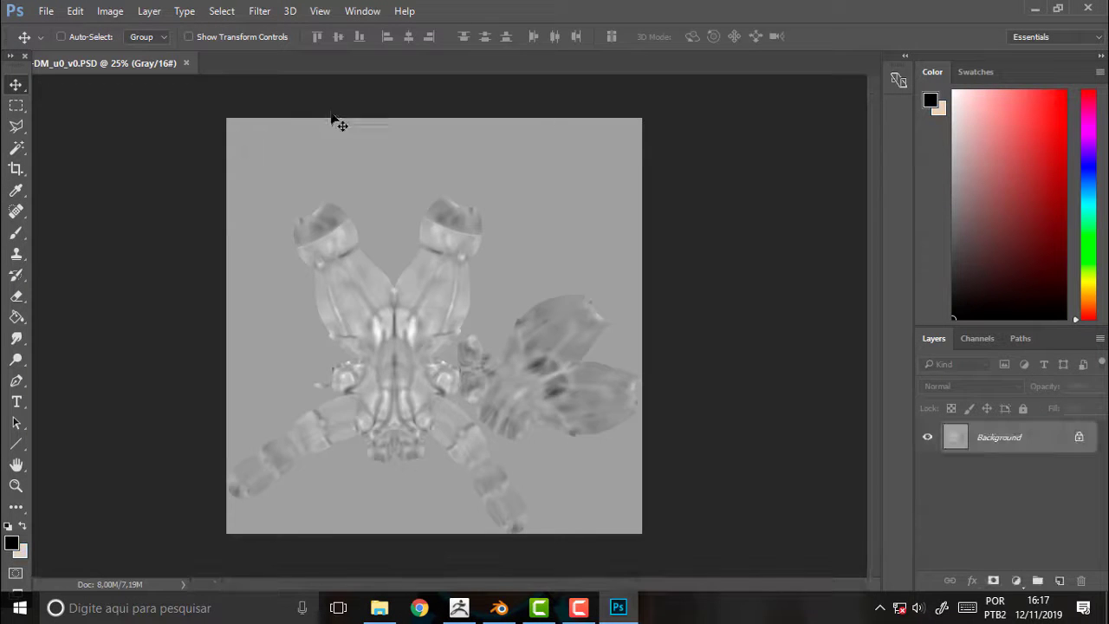
left_click_drag(180, 84, 199, 100)
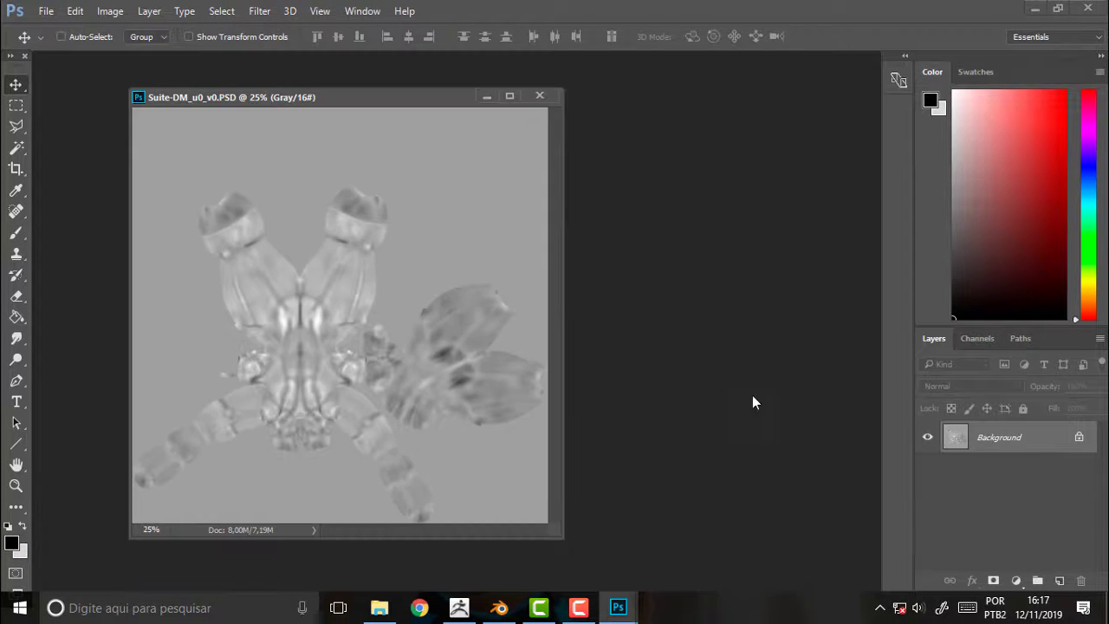
left_click(380, 607)
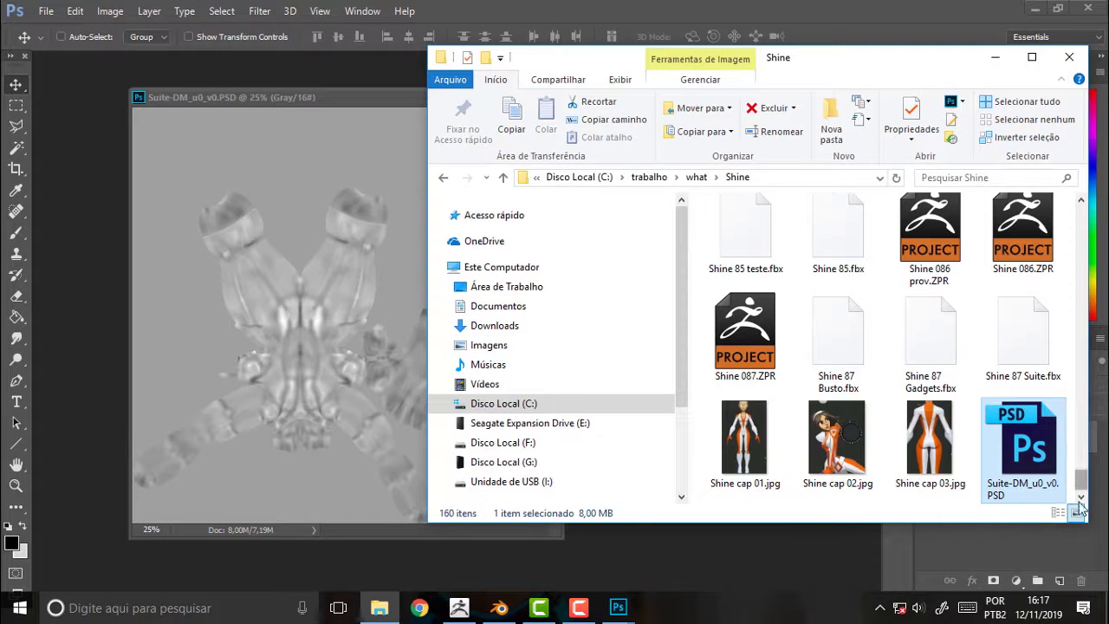
left_click_drag(1082, 478, 1080, 208)
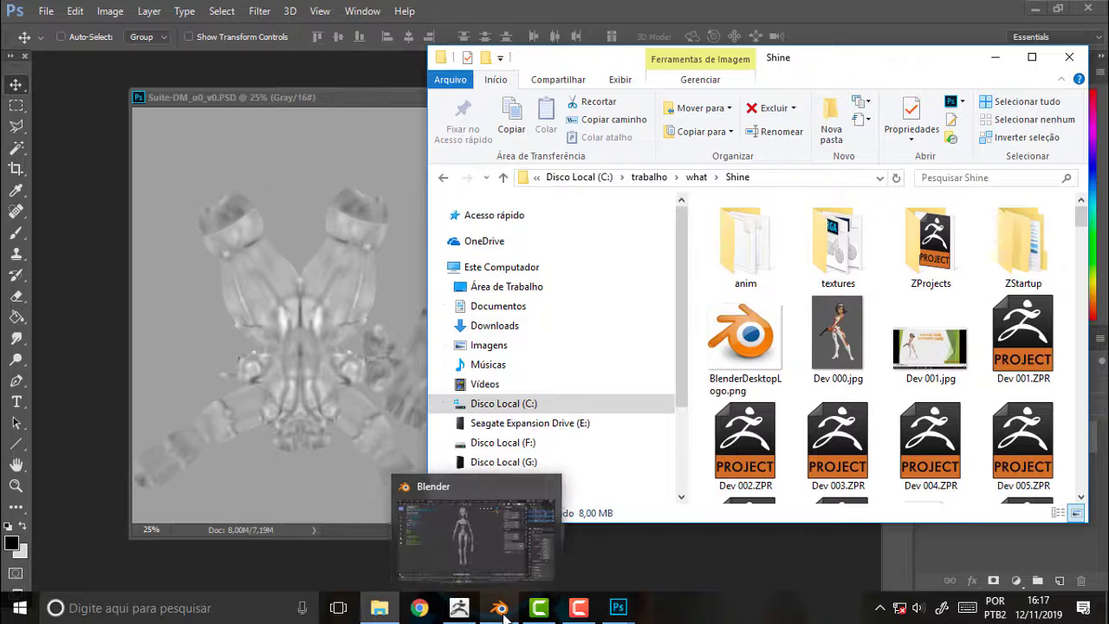
In ZBrush's Multi Map Exporter, enable Texture from Polypaint and export all maps as Suite.psd.
left_click(622, 609)
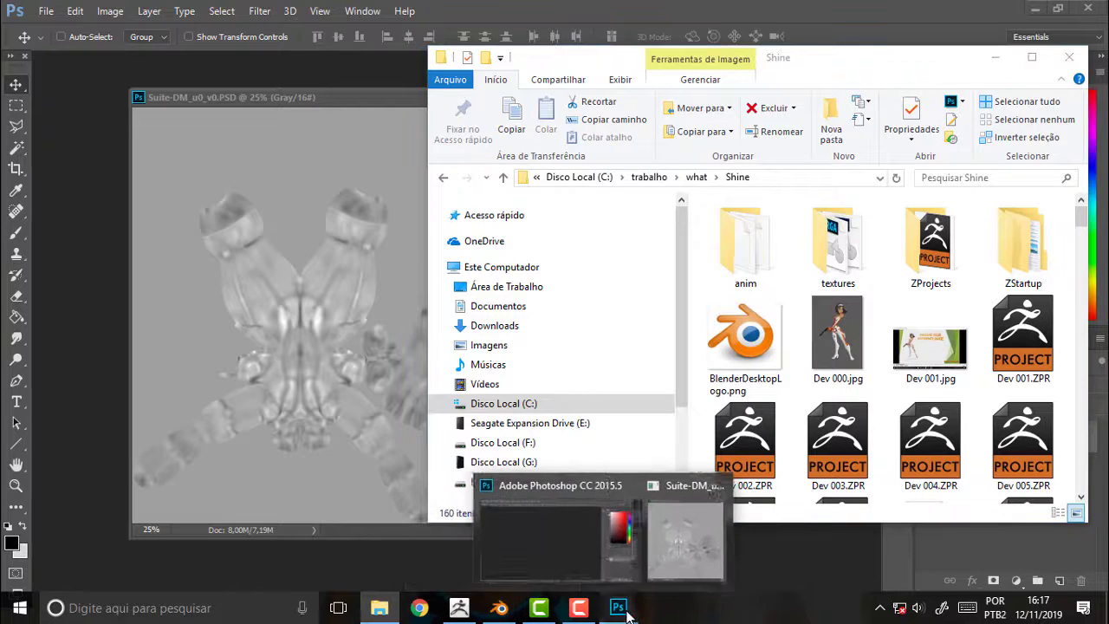
left_click(459, 608)
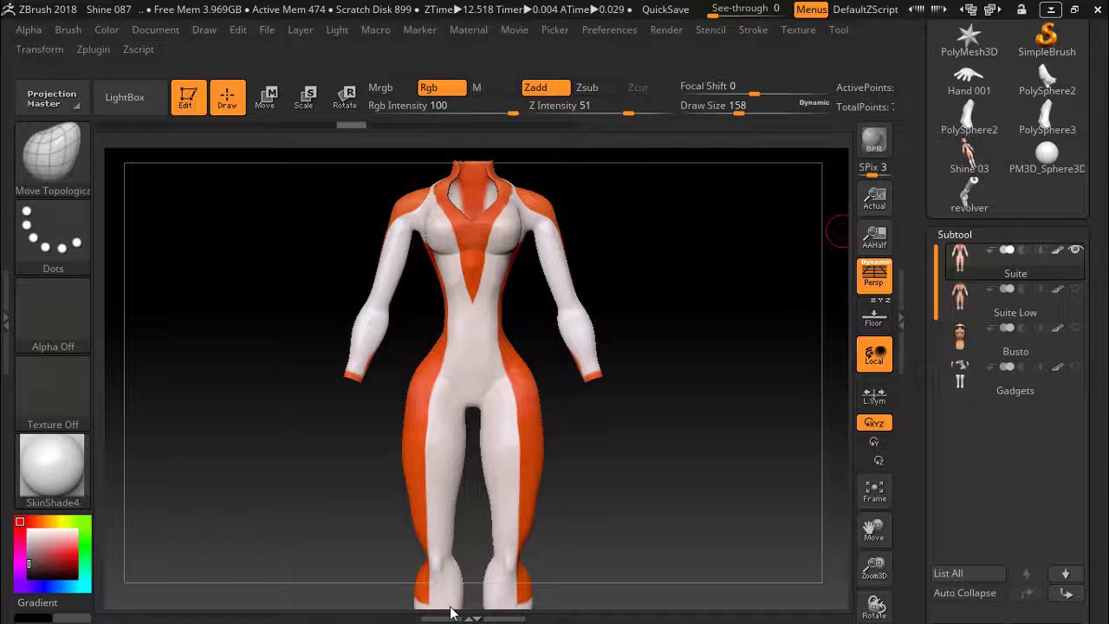
left_click(91, 50)
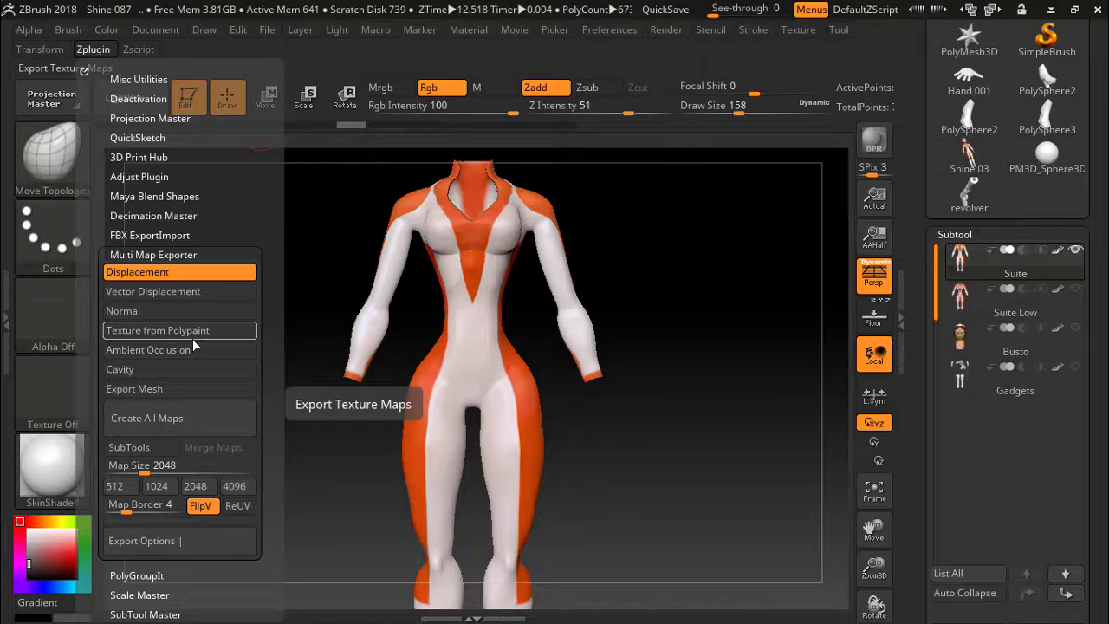
left_click(163, 331)
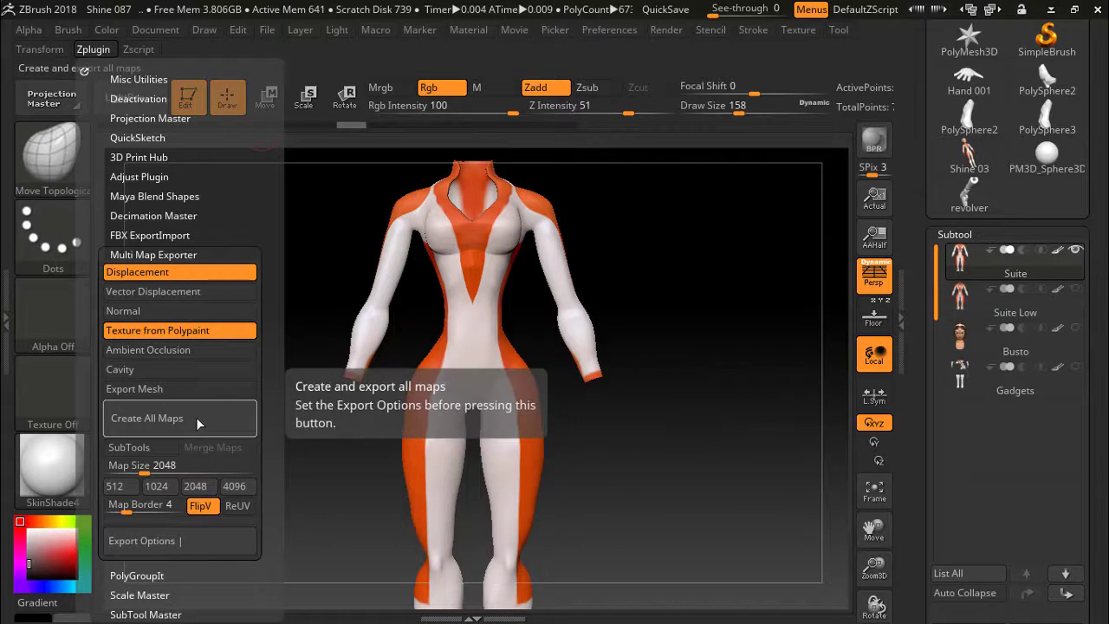
left_click(153, 419)
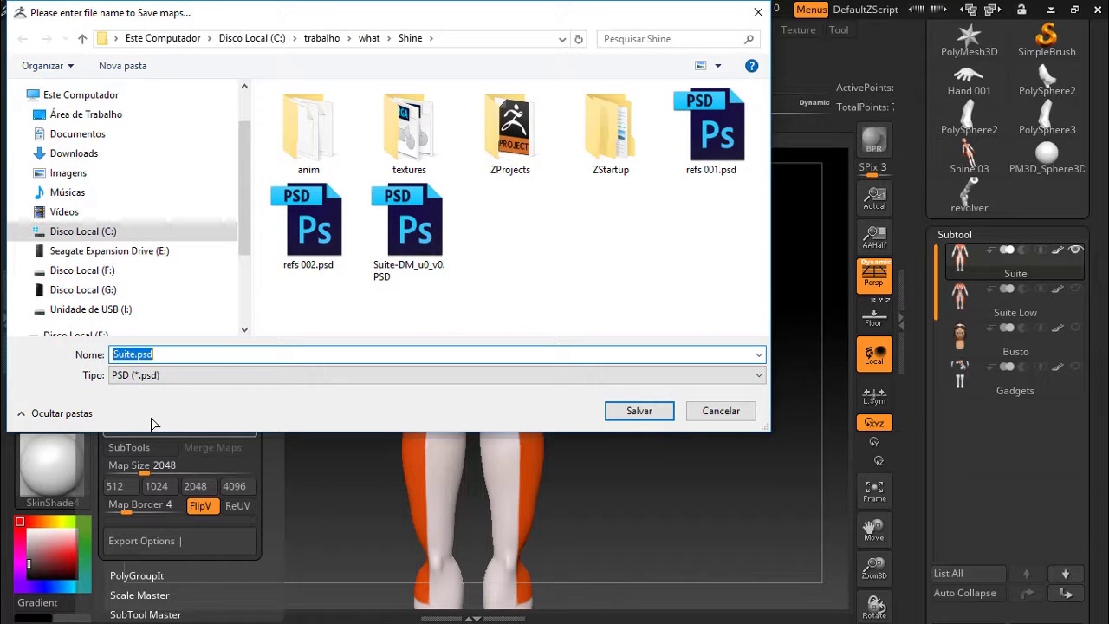
left_click(639, 411)
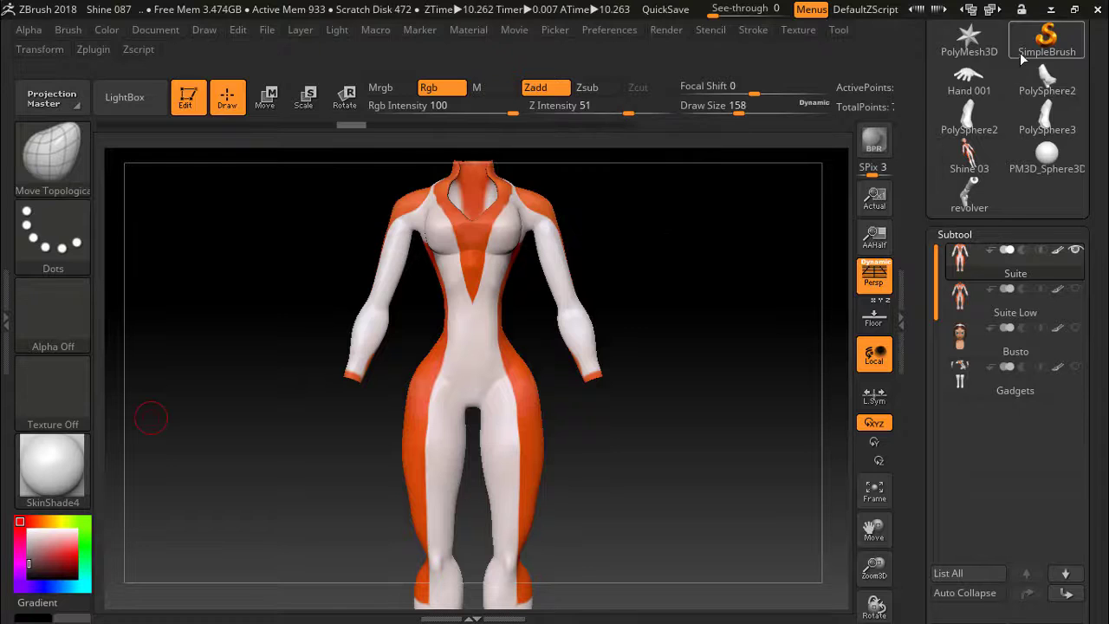
Open Suite-DM_u0_v0_copy.PSD in Photoshop in a floating window, then close it.
left_click(1054, 10)
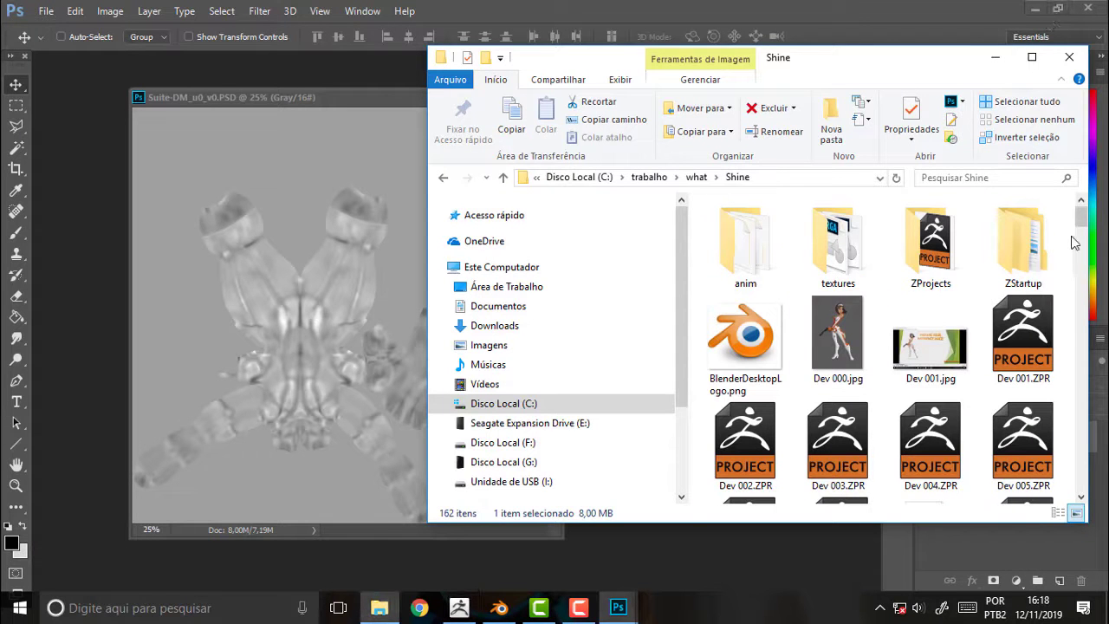
left_click_drag(1080, 217, 1081, 513)
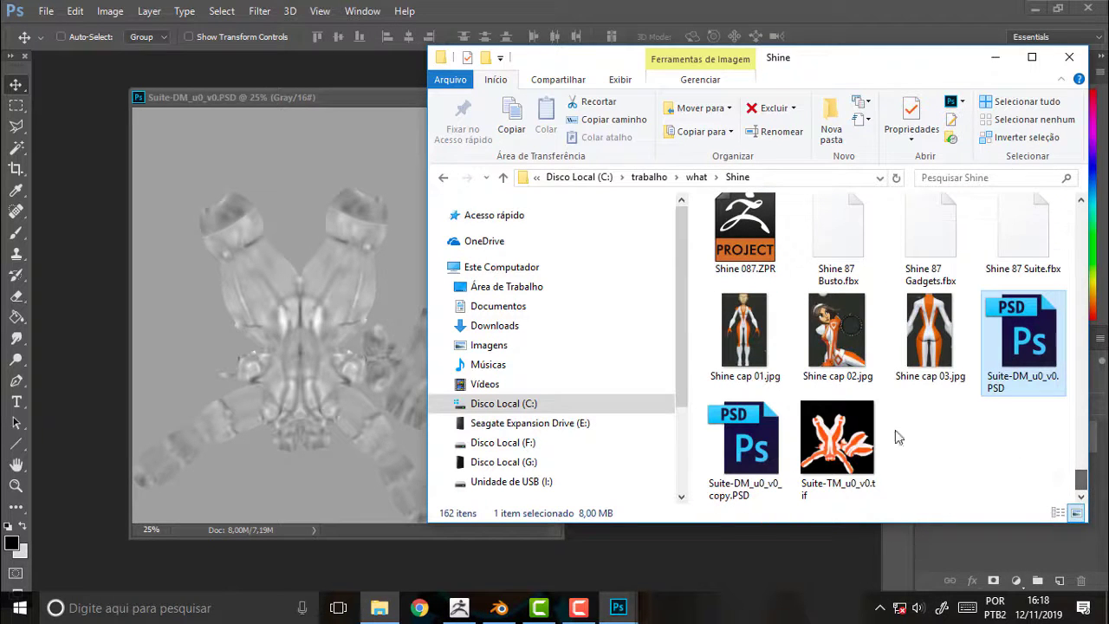
left_click_drag(745, 466, 751, 577)
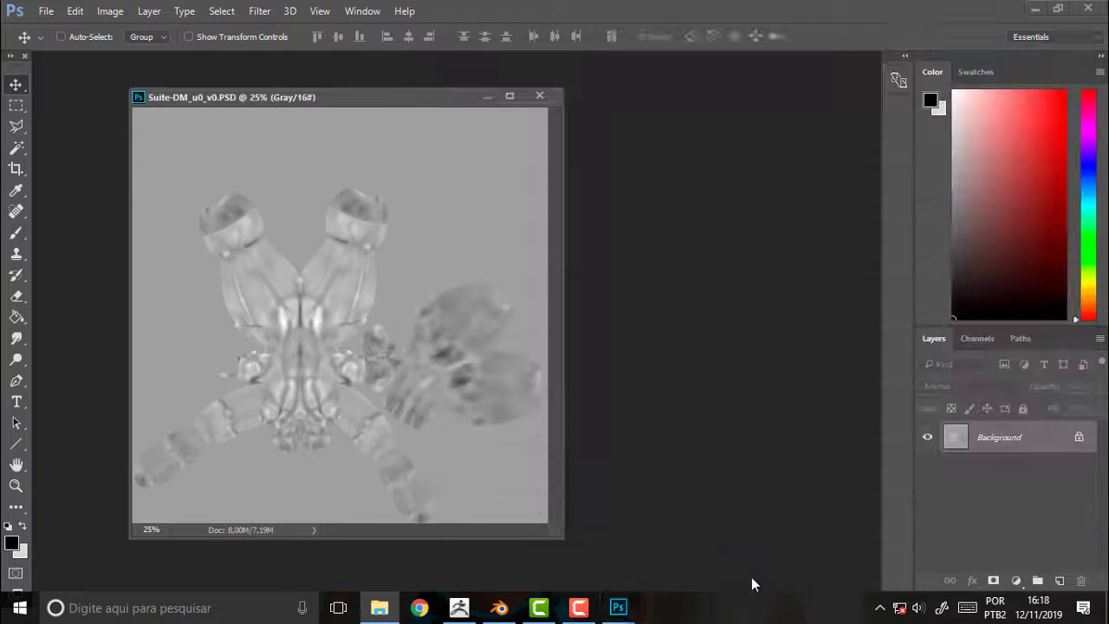
left_click(511, 440)
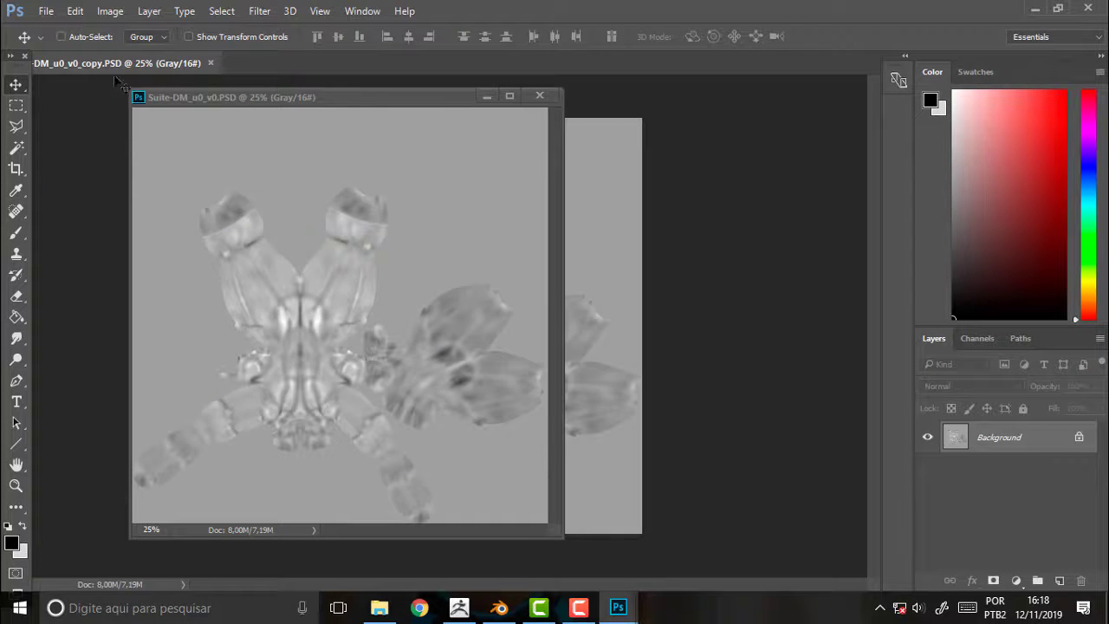
left_click_drag(110, 65, 276, 149)
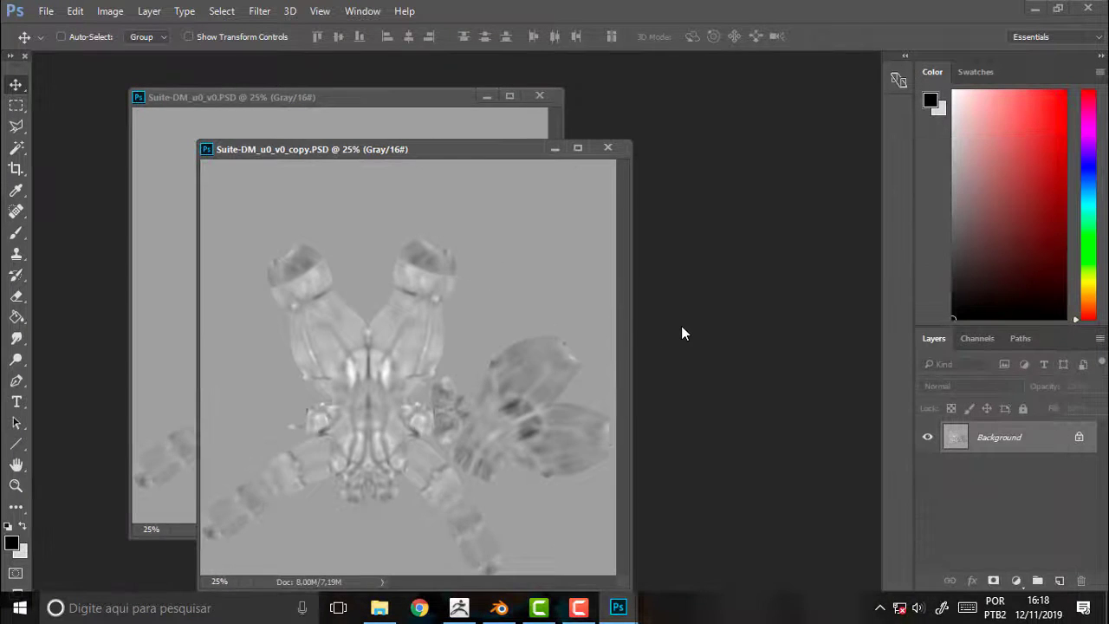
left_click(607, 149)
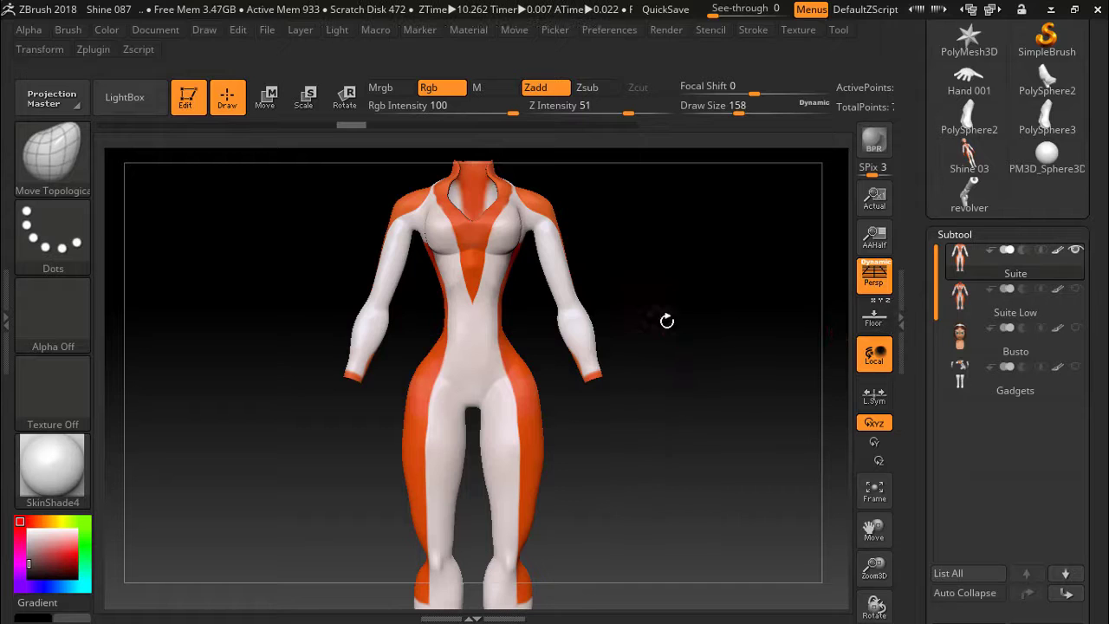
Expand the ZBrush To Photoshop plugin with BPR, Depth, Mask and Shadow passes and send the suit render.
left_click(687, 325)
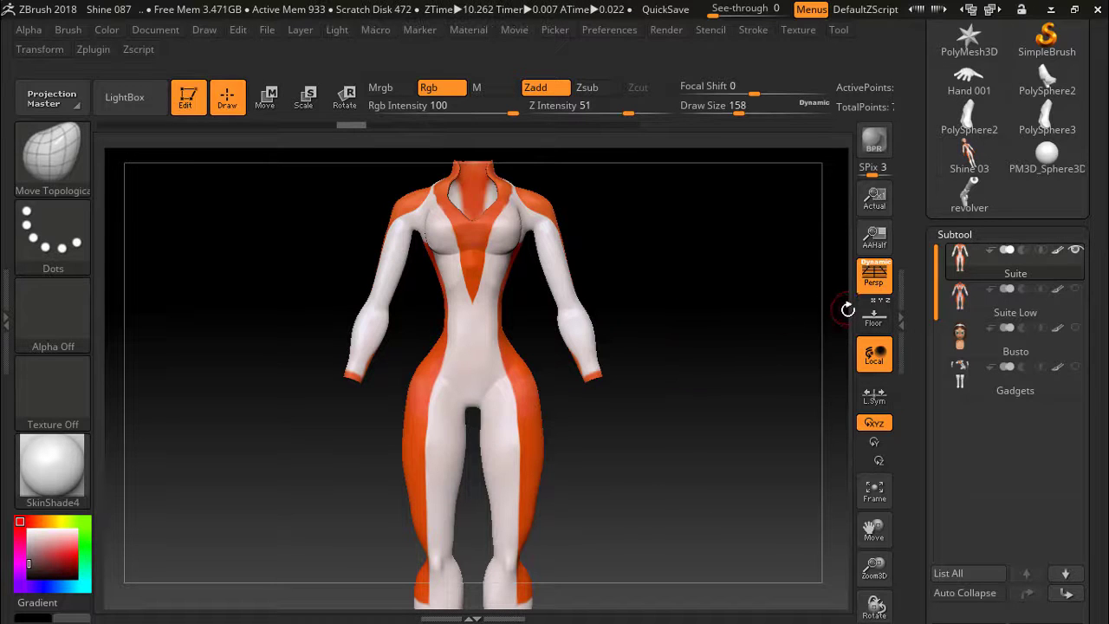
left_click(92, 49)
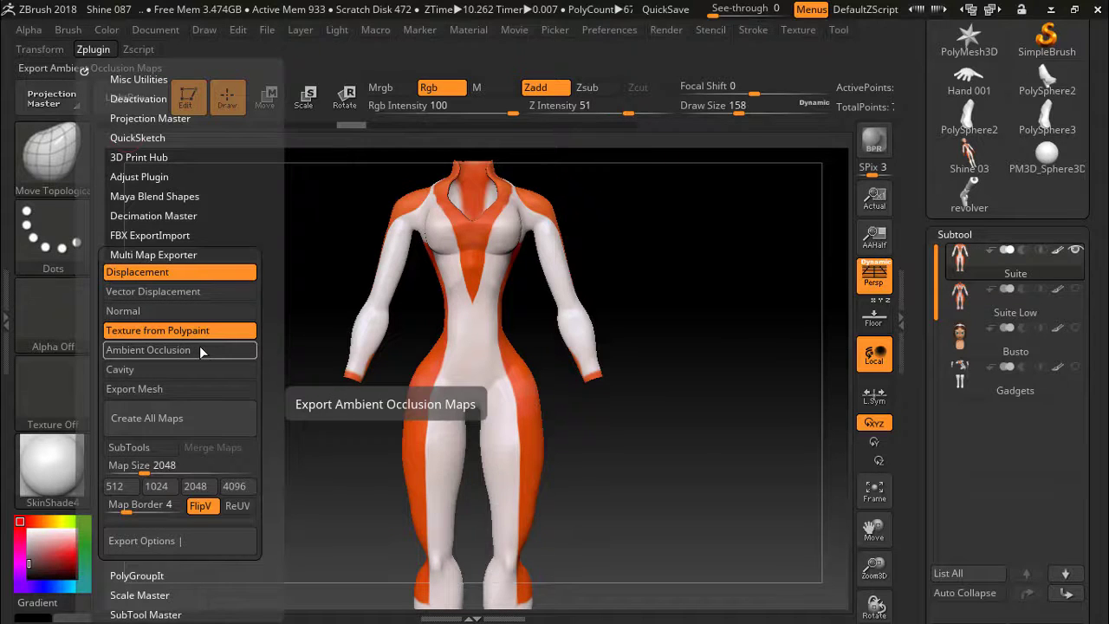
left_click_drag(269, 400, 263, 292)
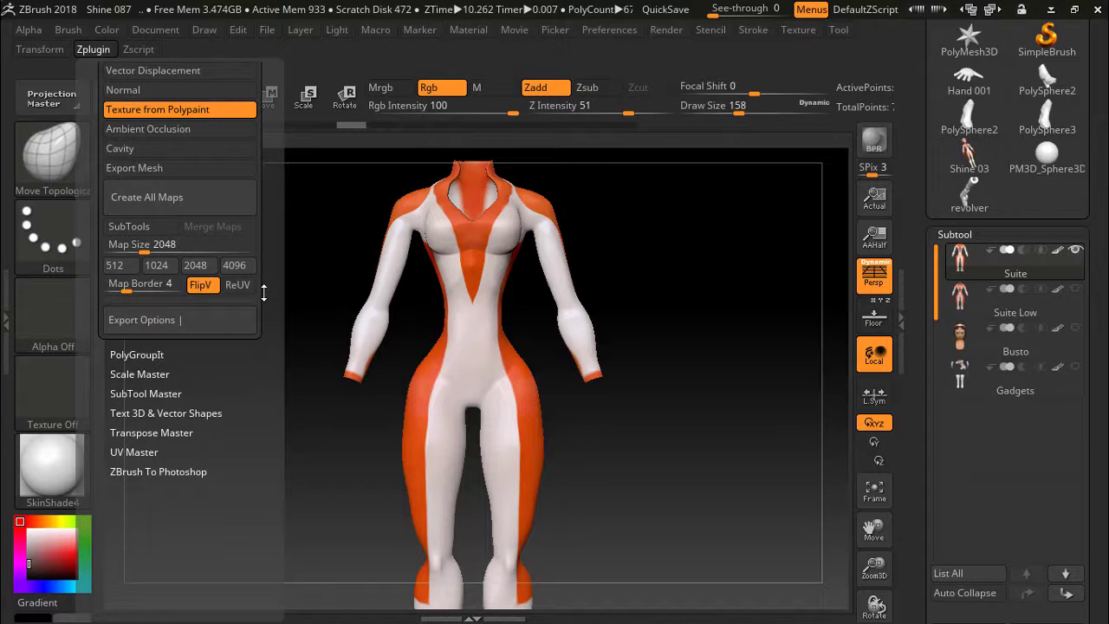
left_click(137, 452)
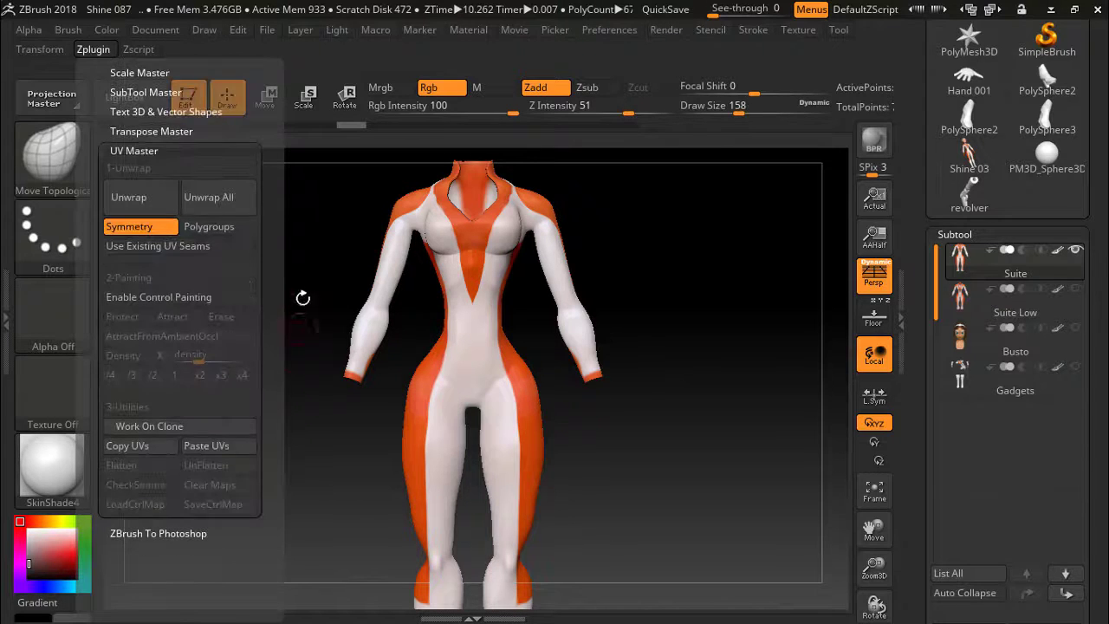
scroll(276, 257, "up", 1)
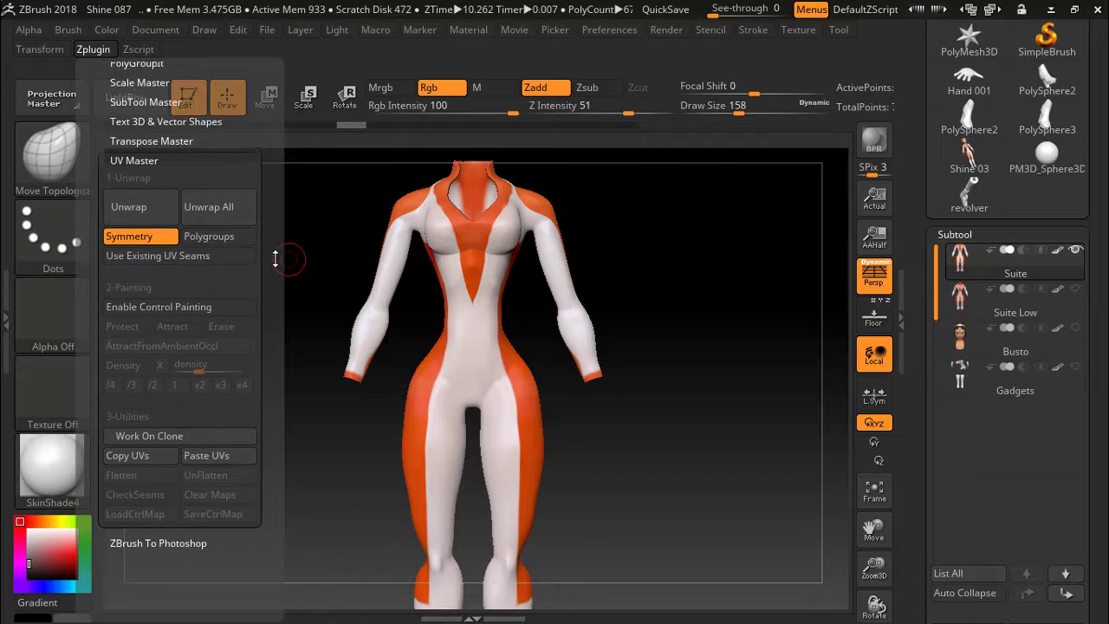
left_click_drag(275, 257, 274, 312)
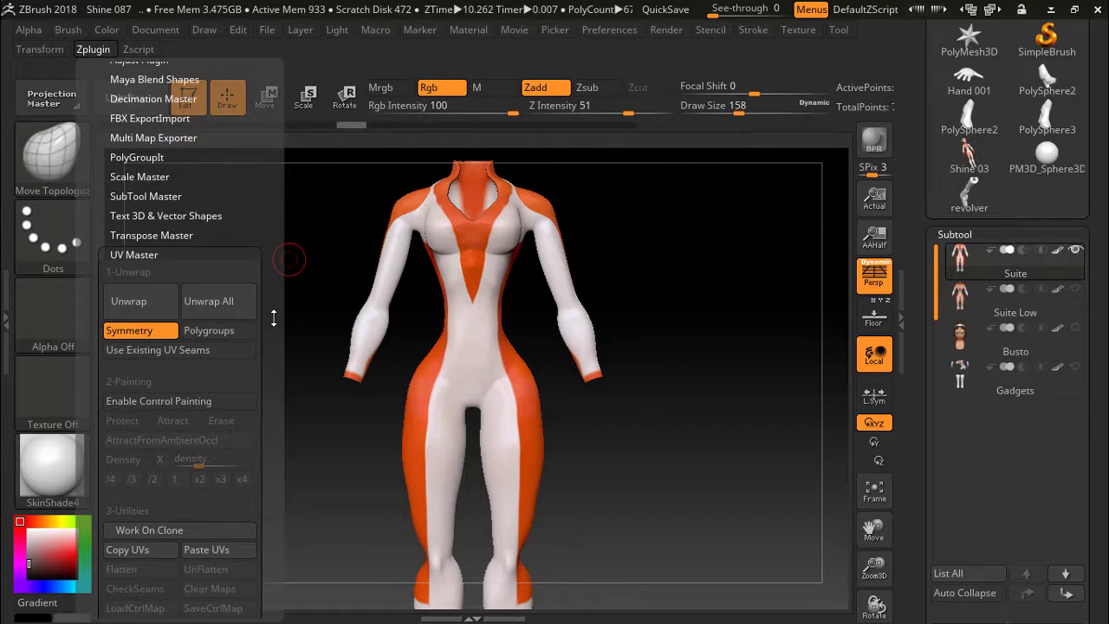
left_click_drag(273, 312, 269, 372)
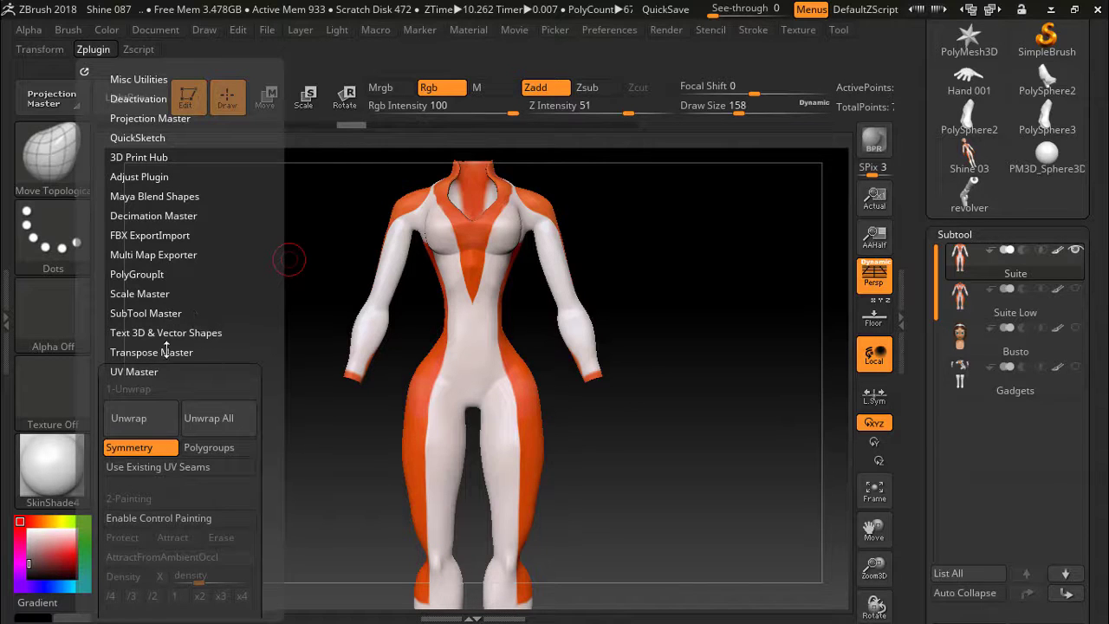
left_click_drag(224, 232, 231, 98)
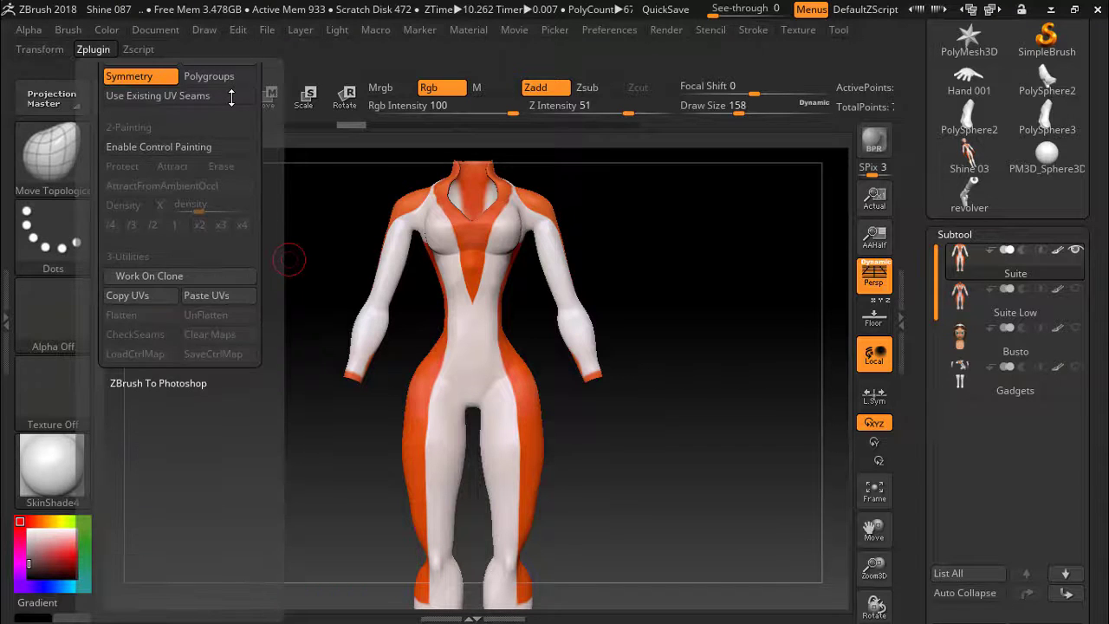
left_click(158, 384)
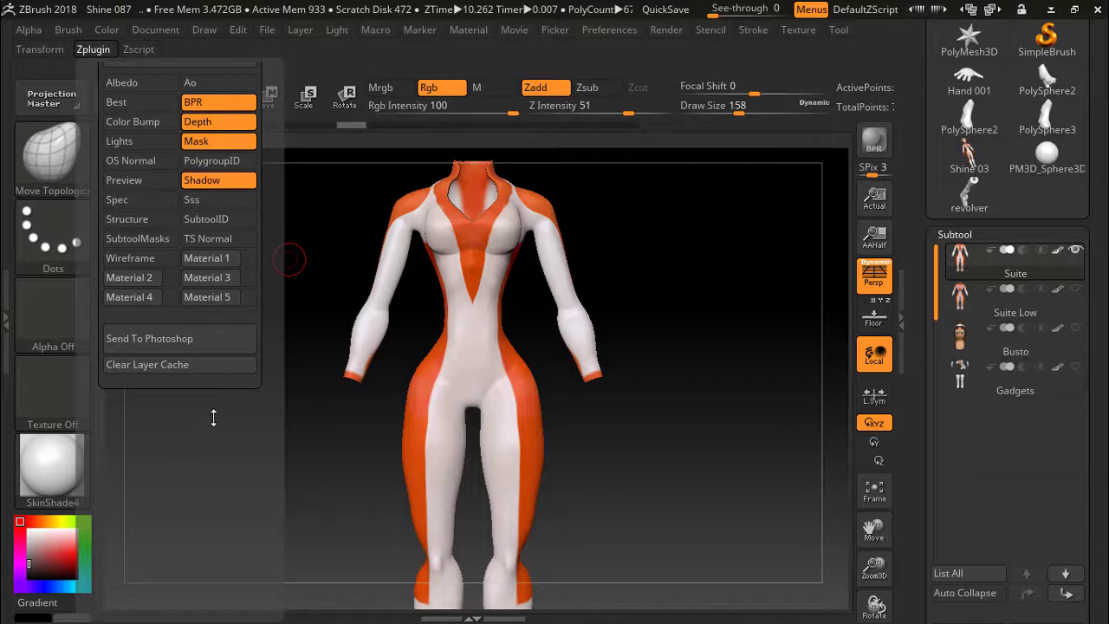
left_click_drag(214, 418, 214, 482)
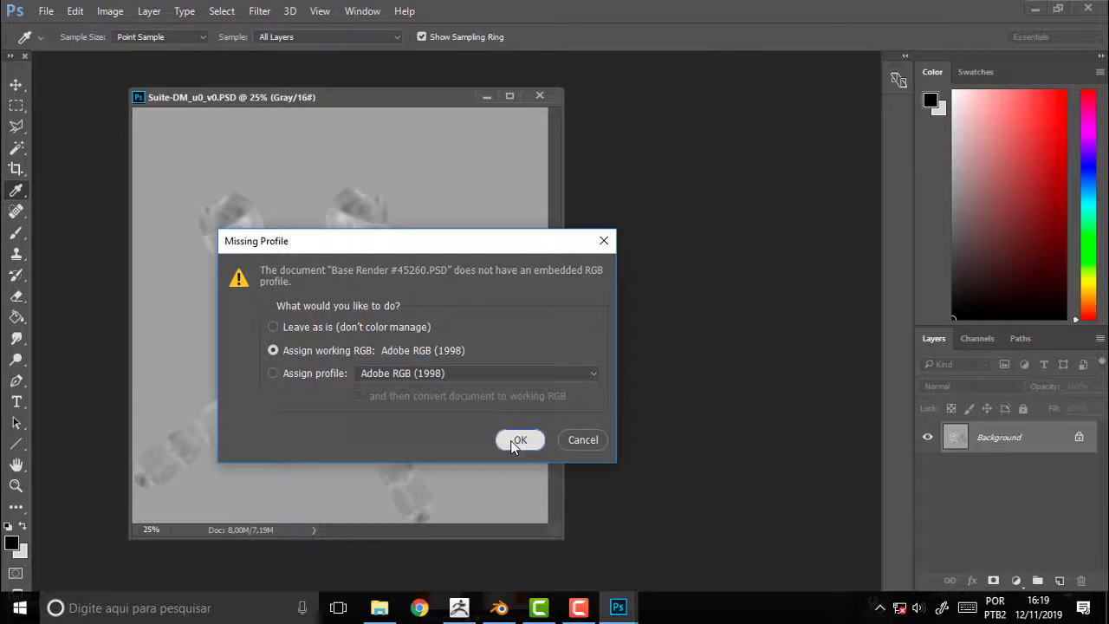
Accept the missing profile to open the render and inspect its Base Render layers.
left_click(516, 441)
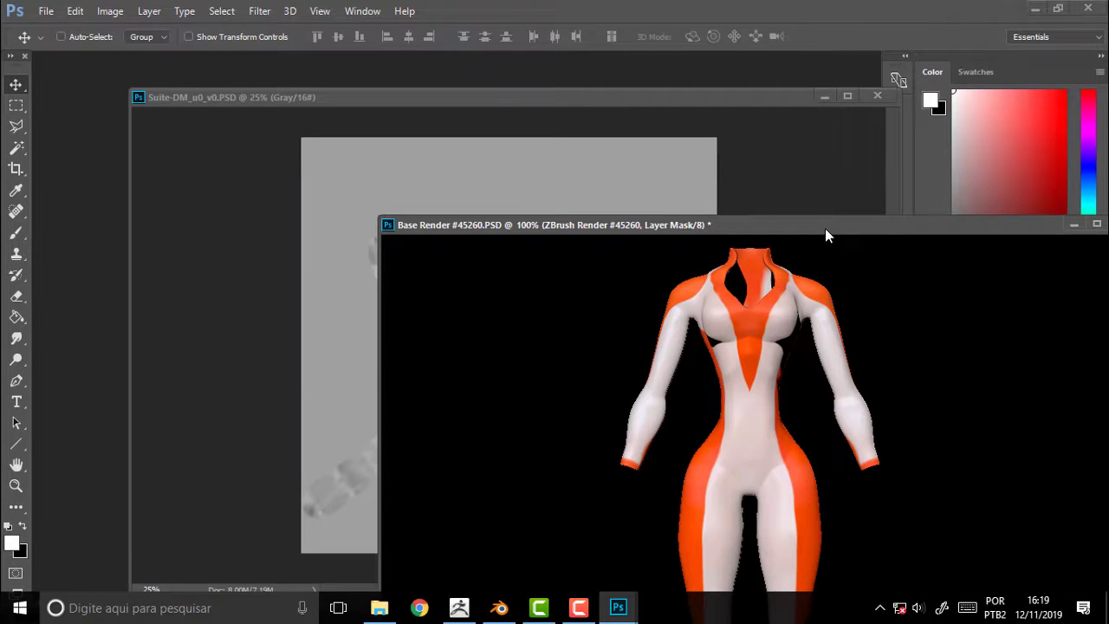
left_click_drag(824, 228, 488, 73)
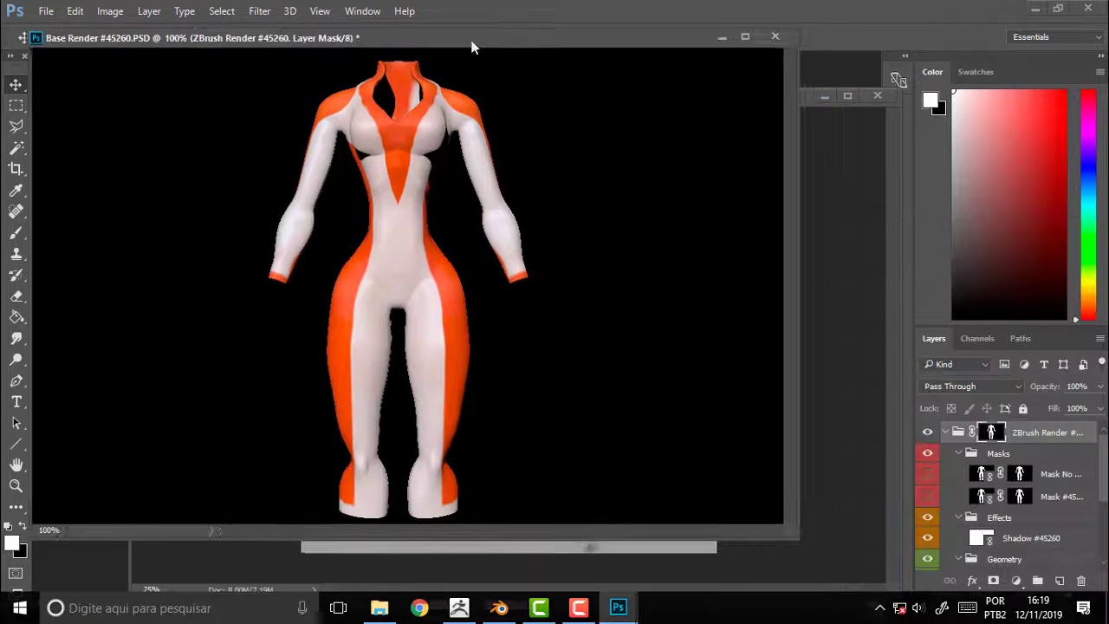
scroll(1104, 466, "down", 3)
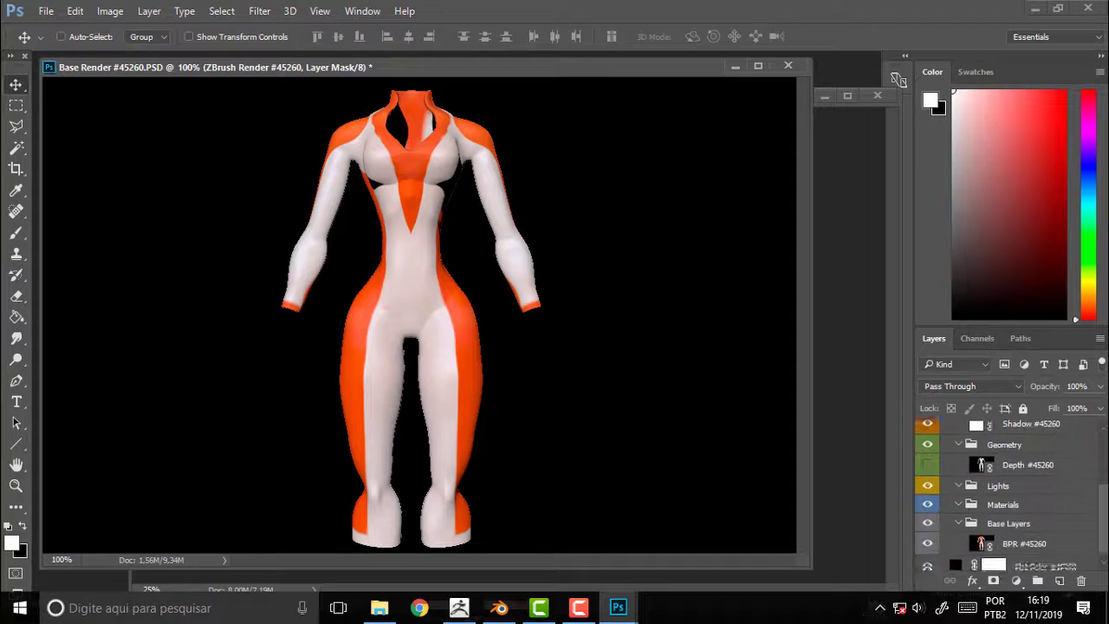
scroll(1104, 465, "down", 2)
scroll(1104, 465, "up", 5)
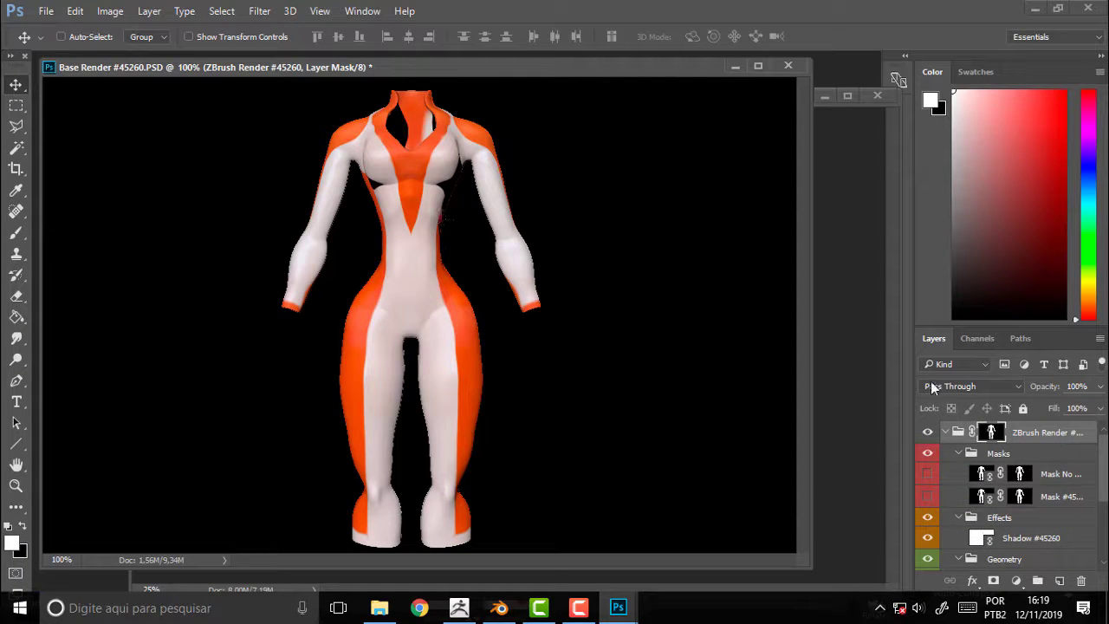
Close Base Render #45260.PSD without saving and move the Suite-DM map window up-left.
left_click(788, 65)
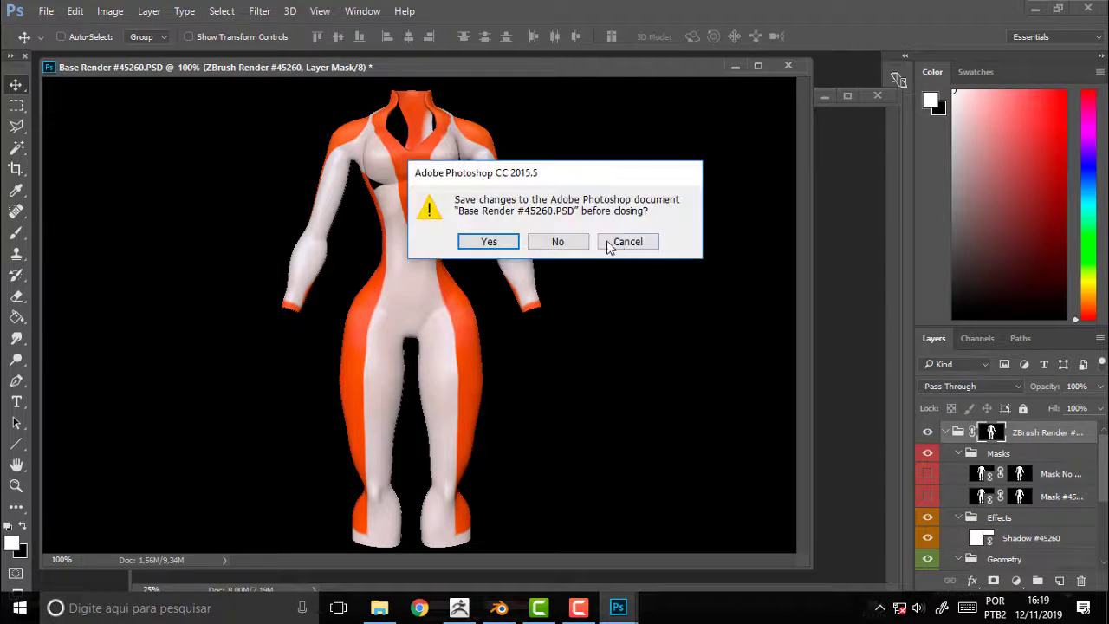
left_click(558, 241)
left_click_drag(556, 102, 500, 64)
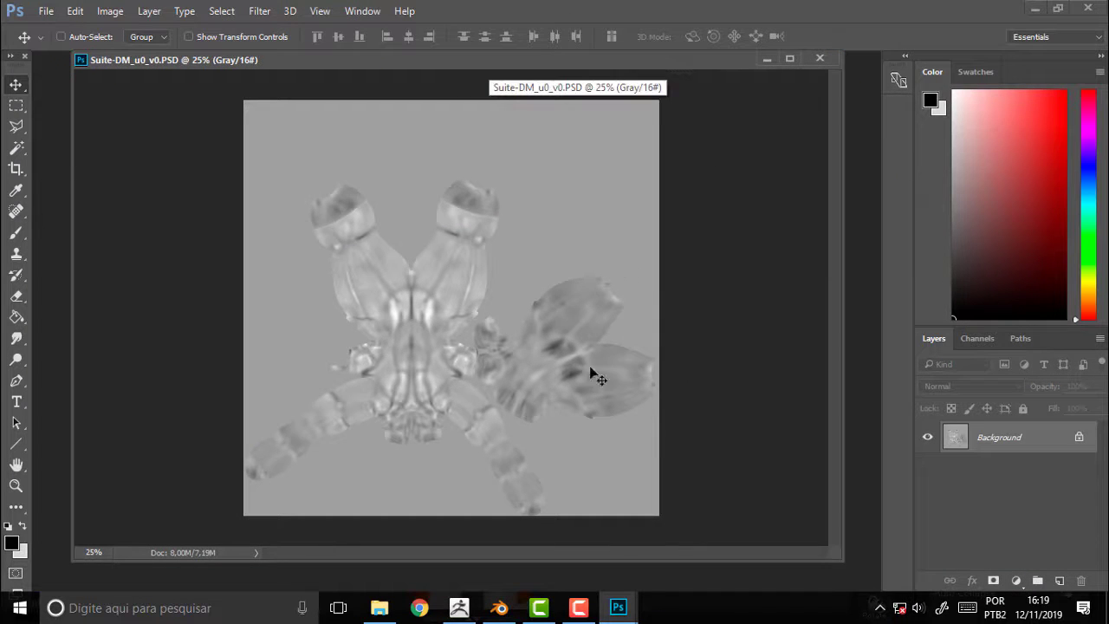
left_click(500, 609)
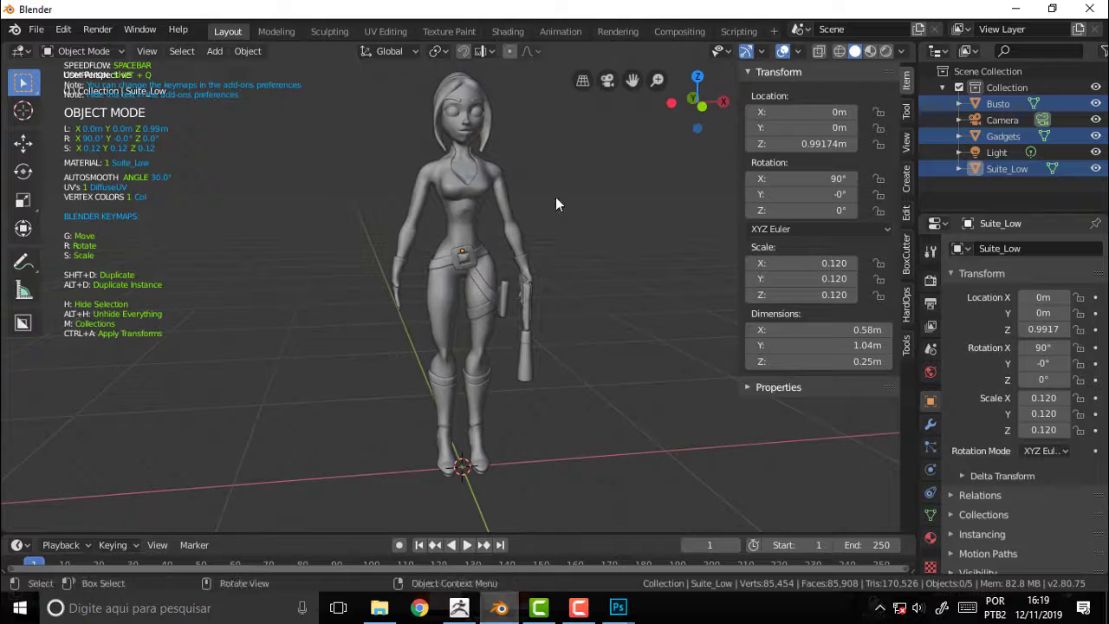
Select Suite_Low in UV Editing, then zoom and pan until the torso and full UV layout show.
left_click(468, 228)
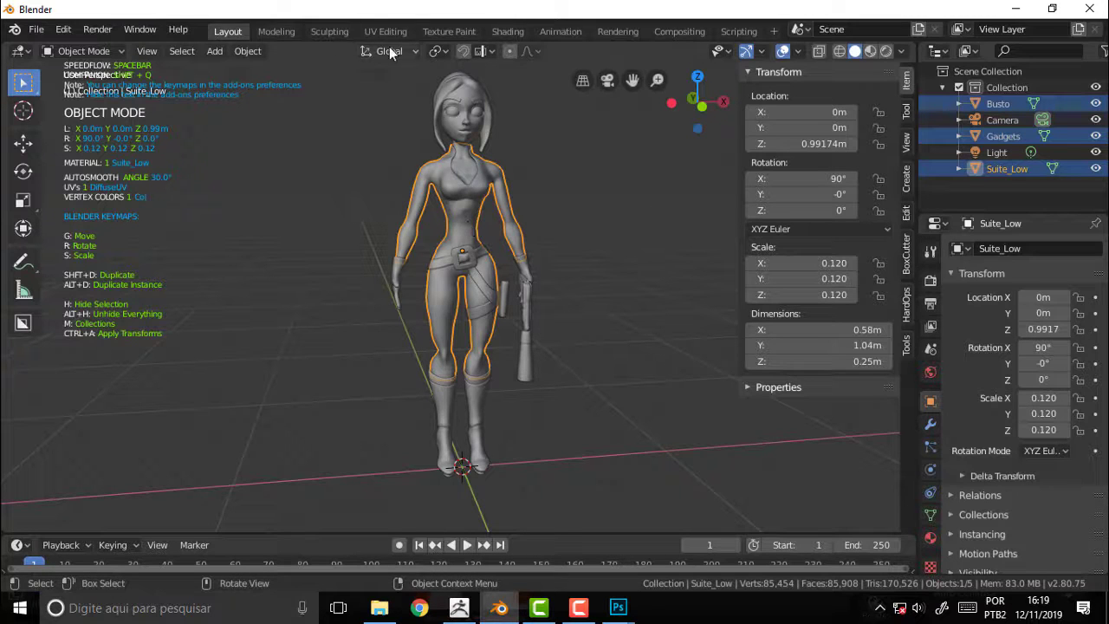
left_click(382, 33)
scroll(772, 285, "up", 4)
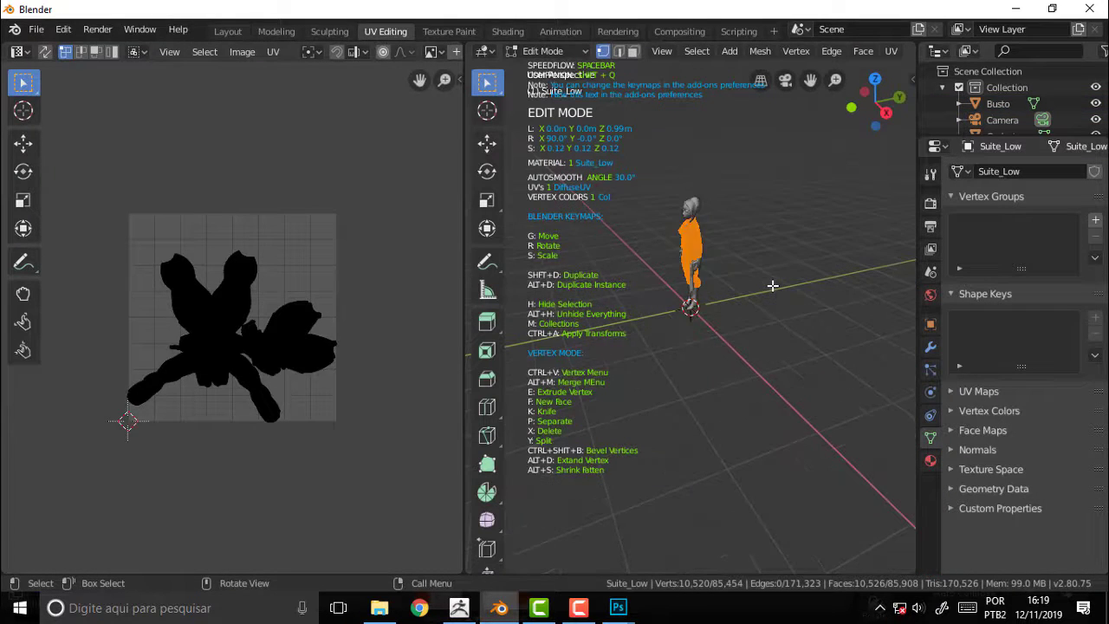
scroll(772, 285, "up", 6)
left_click_drag(809, 80, 809, 83)
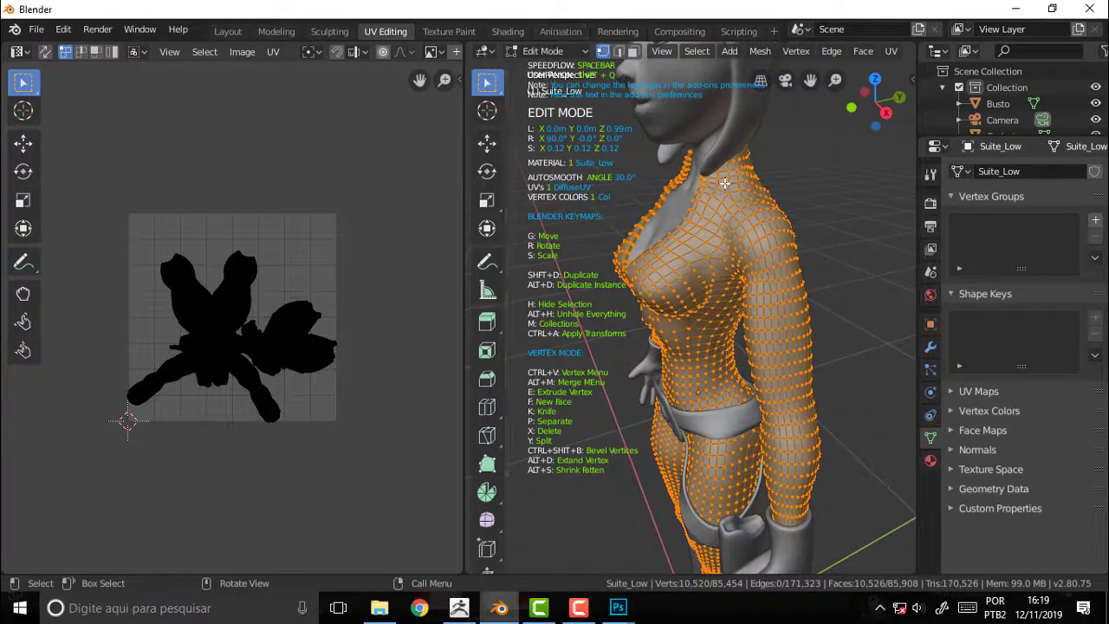
scroll(278, 300, "up", 6)
scroll(278, 300, "down", 6)
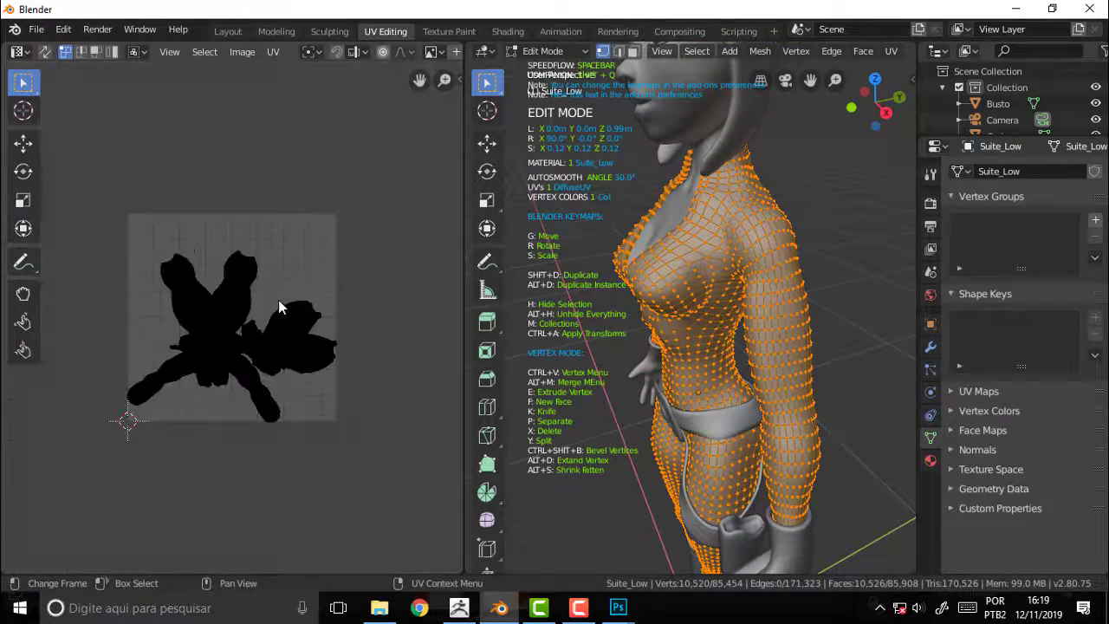
scroll(278, 299, "up", 3)
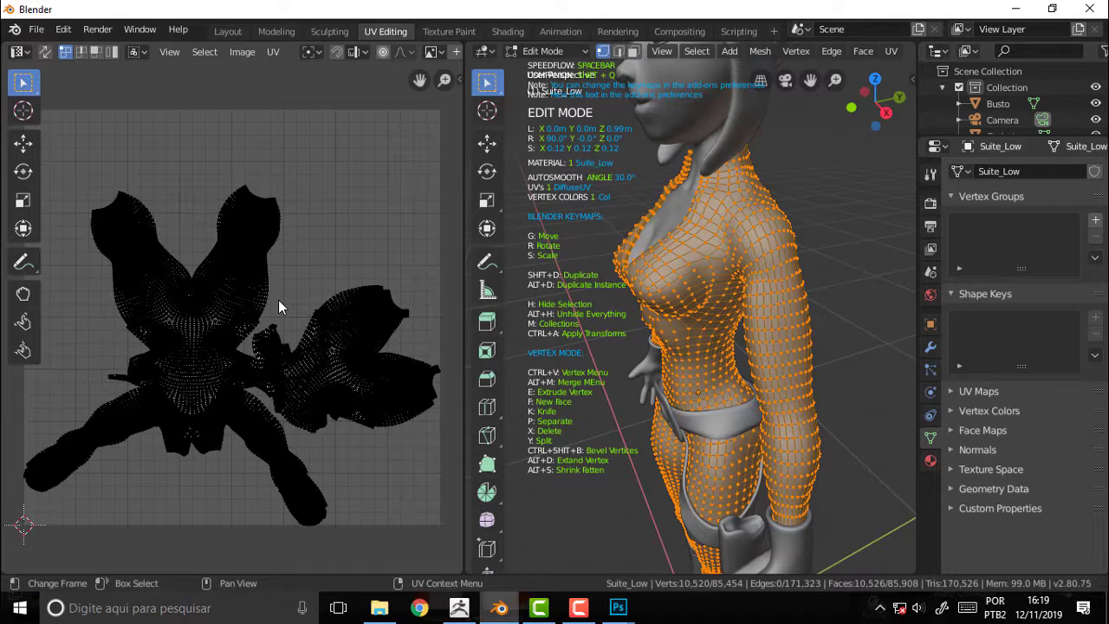
left_click(578, 609)
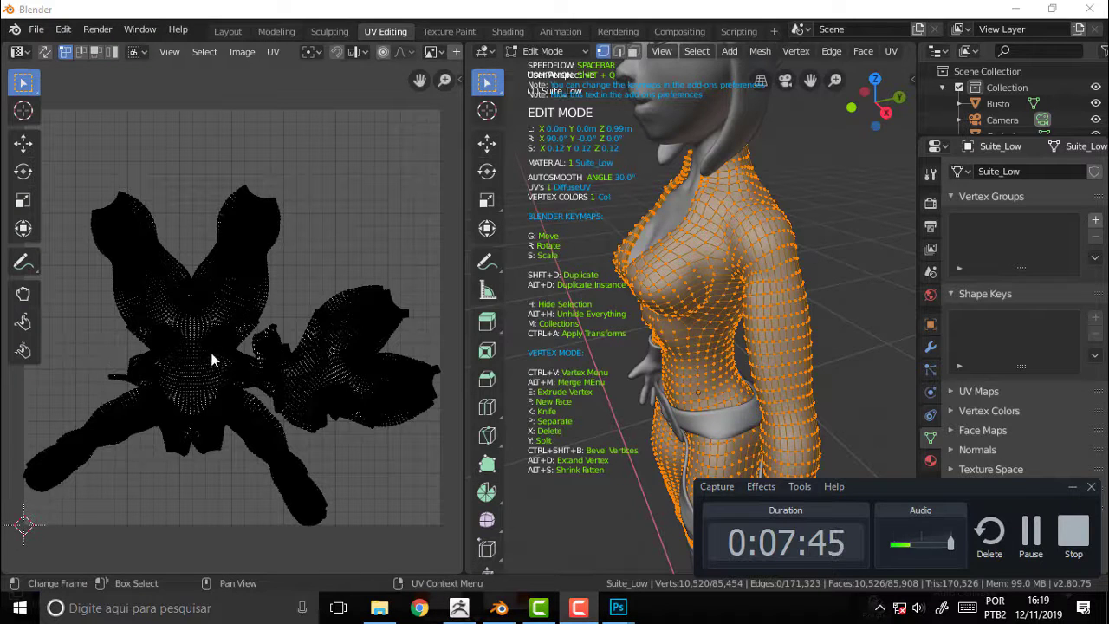
scroll(302, 265, "down", 3)
scroll(302, 265, "up", 5)
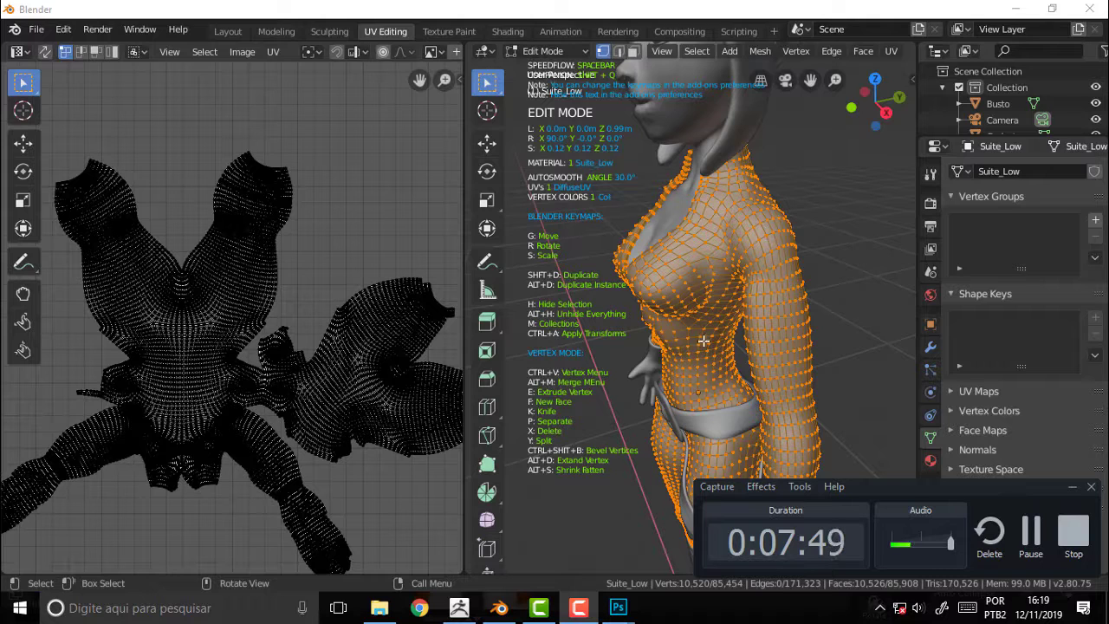
Minimize ZBrush and Blender so Photoshop's Suite-DM_u0_v0.PSD map is in front.
left_click(459, 611)
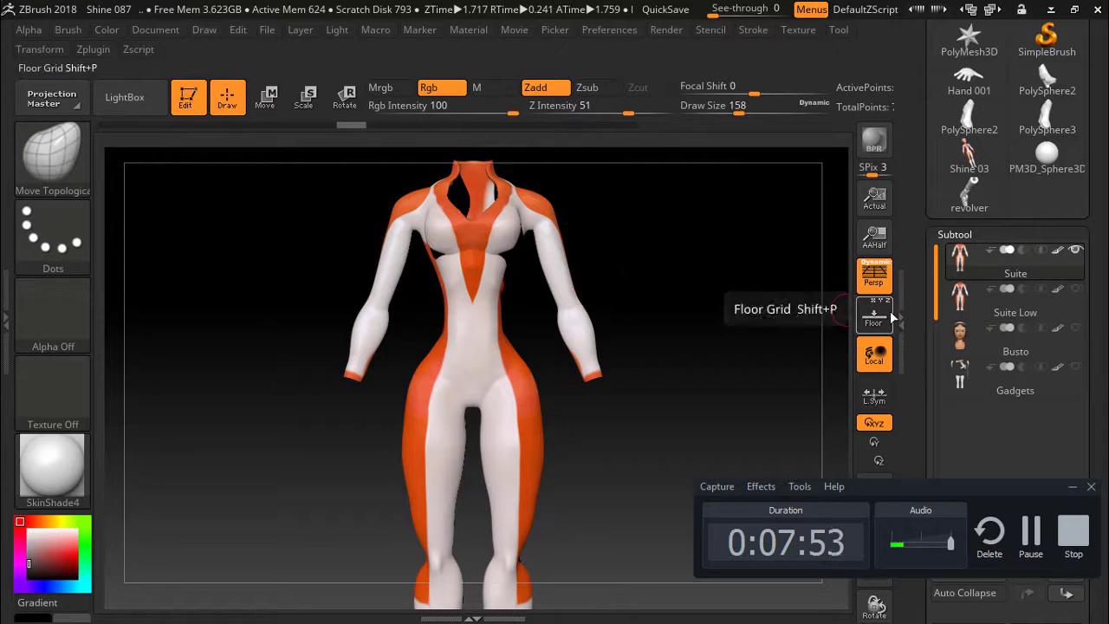
left_click(1072, 532)
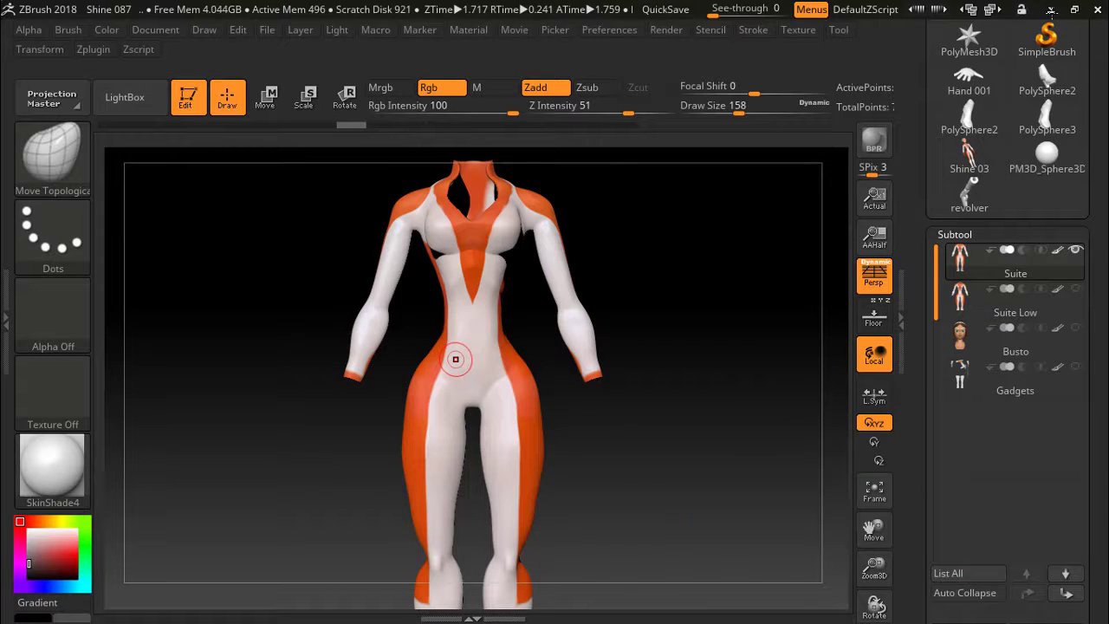
left_click(1051, 10)
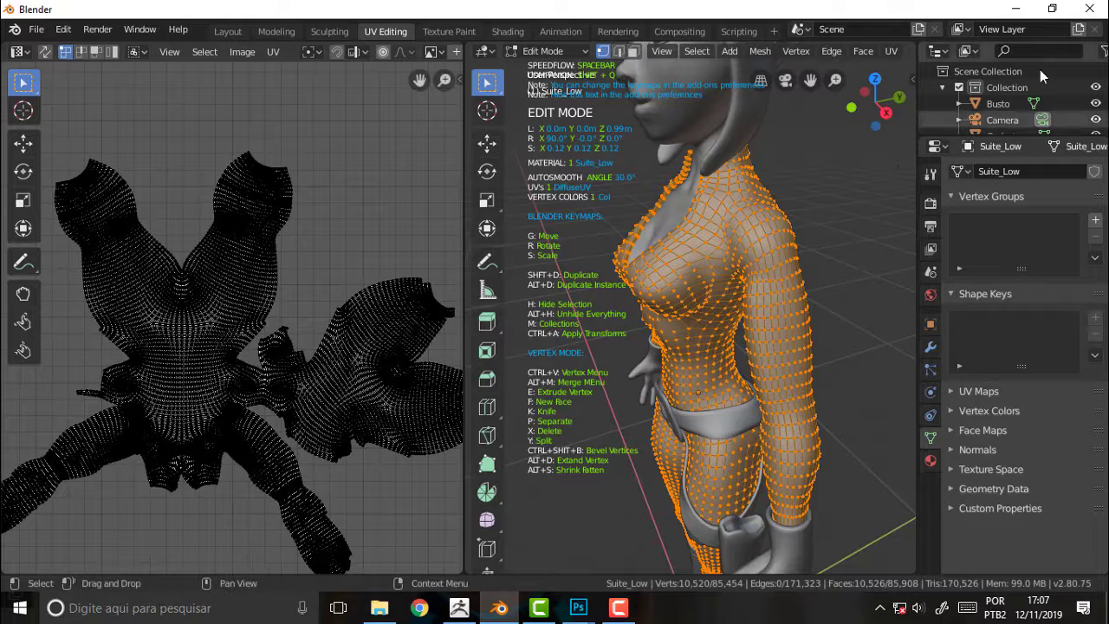
left_click(1018, 11)
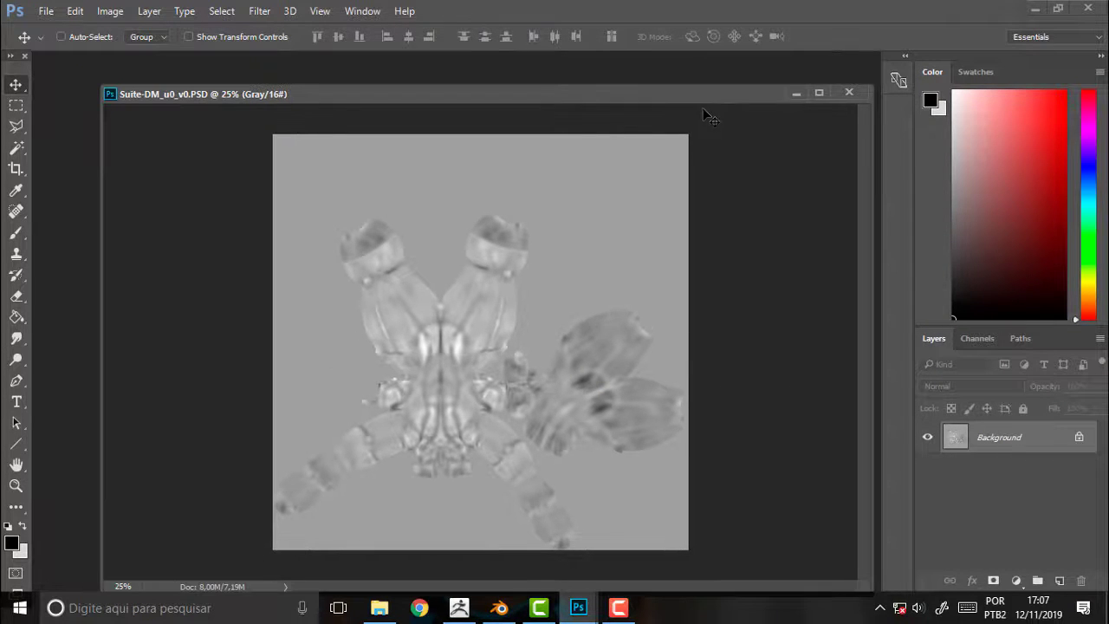
Zoom the Suite-DM map out, nudge its window up-left, and bring up the Shine folder.
key("super+plus")
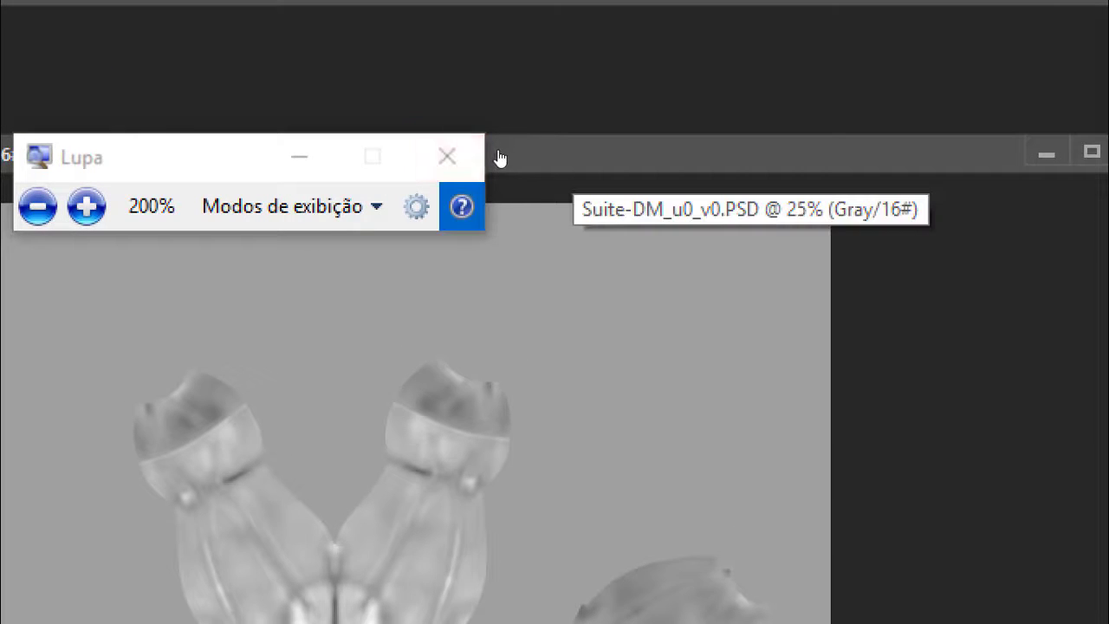
left_click(482, 138)
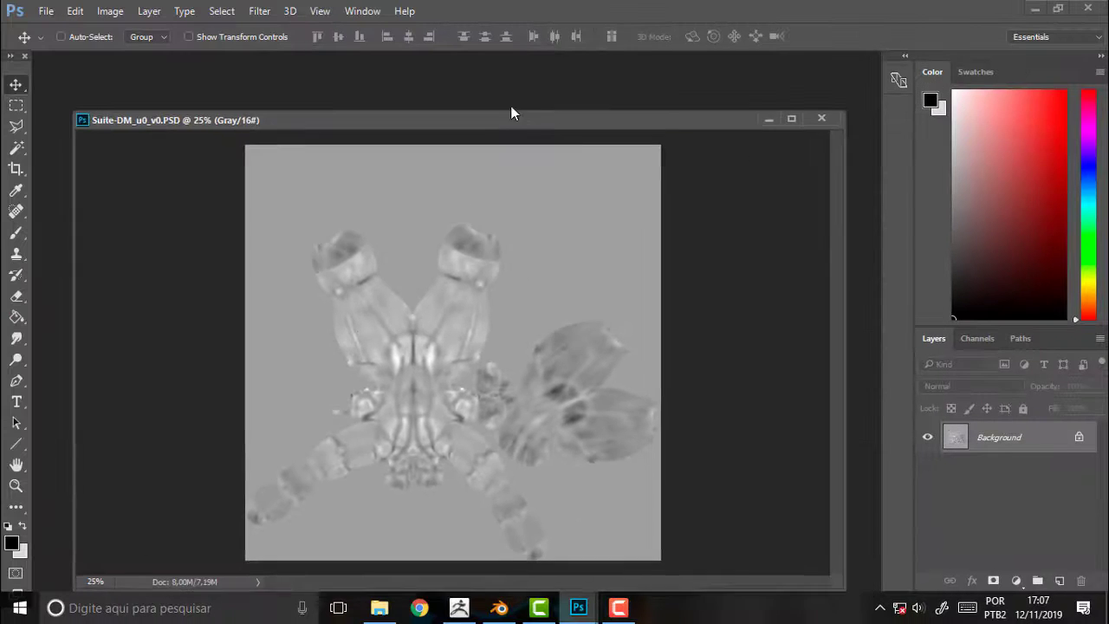
key("ctrl+minus")
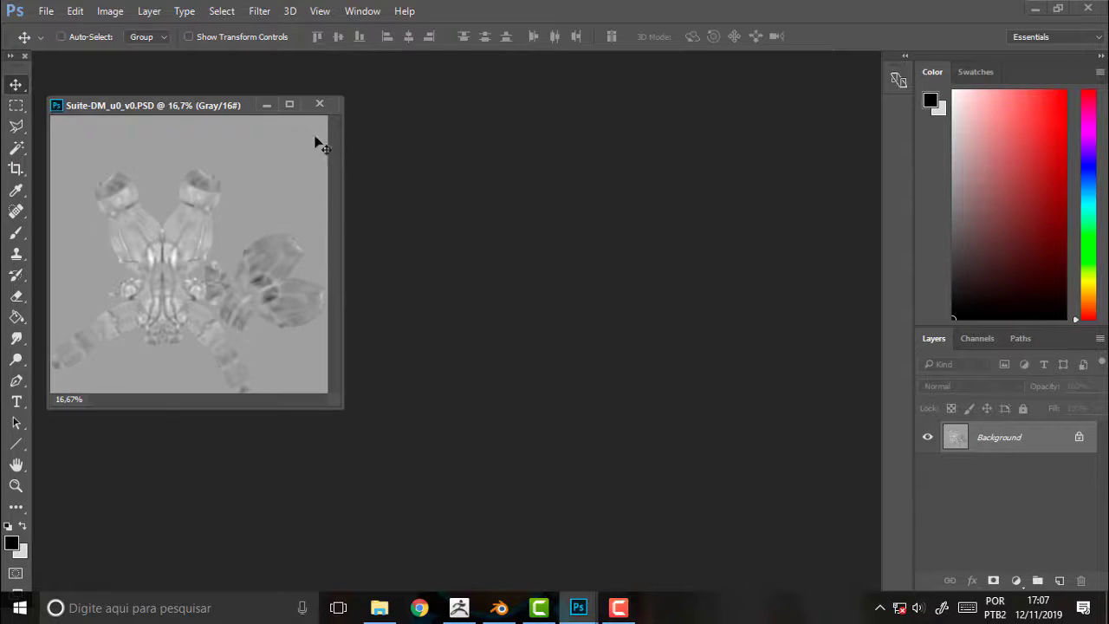
left_click_drag(219, 106, 233, 80)
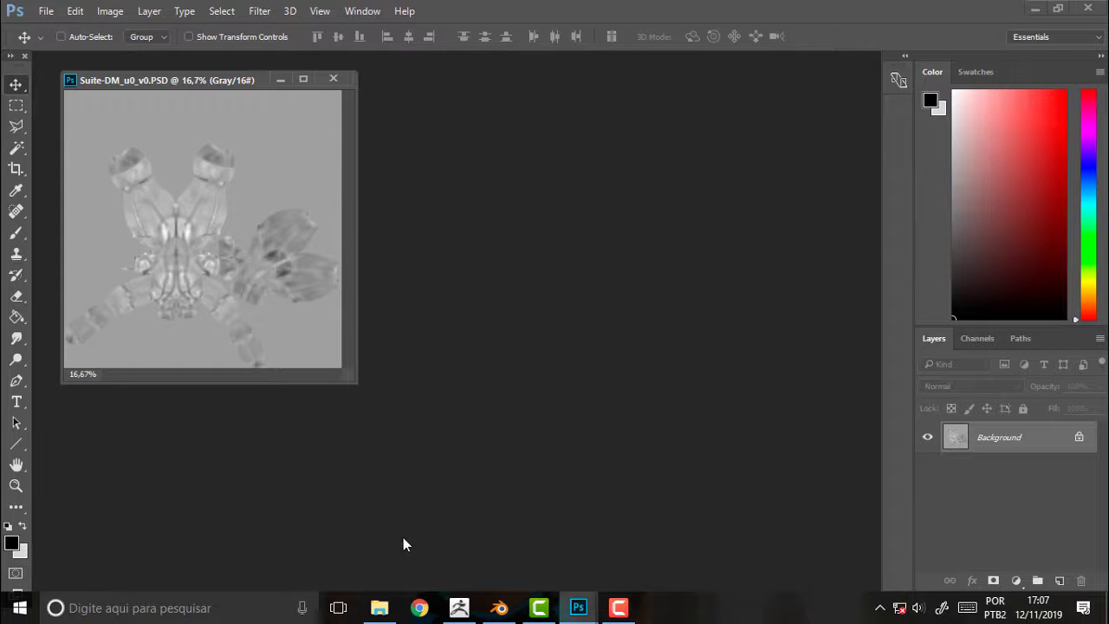
left_click(379, 608)
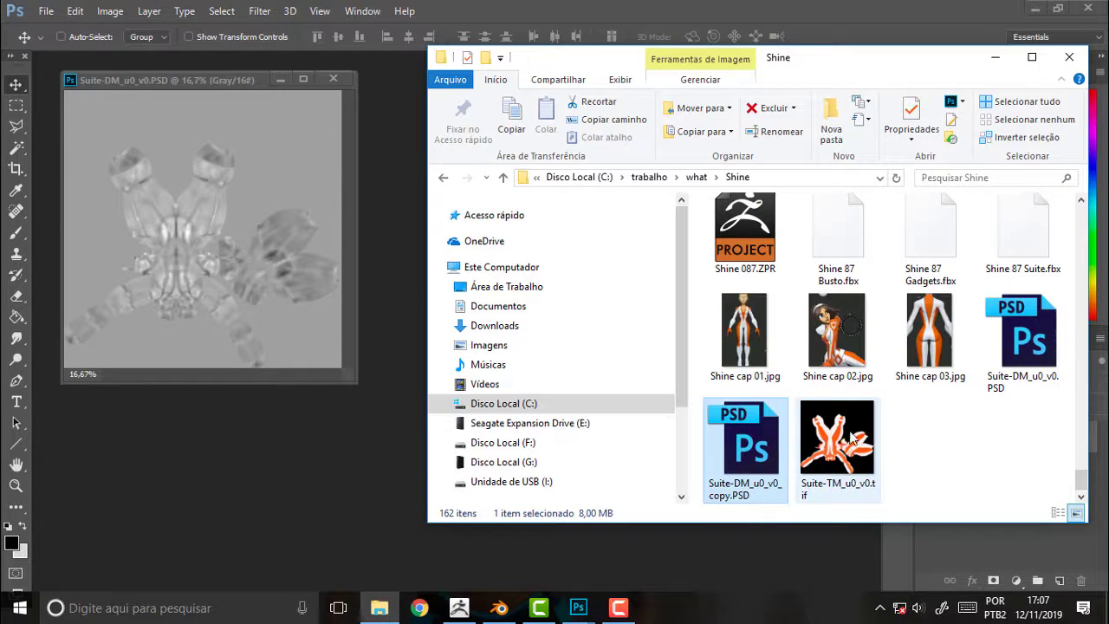
Drag Suite-TM_u0_v0.tif into Photoshop, assign the working RGB profile, and float it as its own window.
left_click(837, 459)
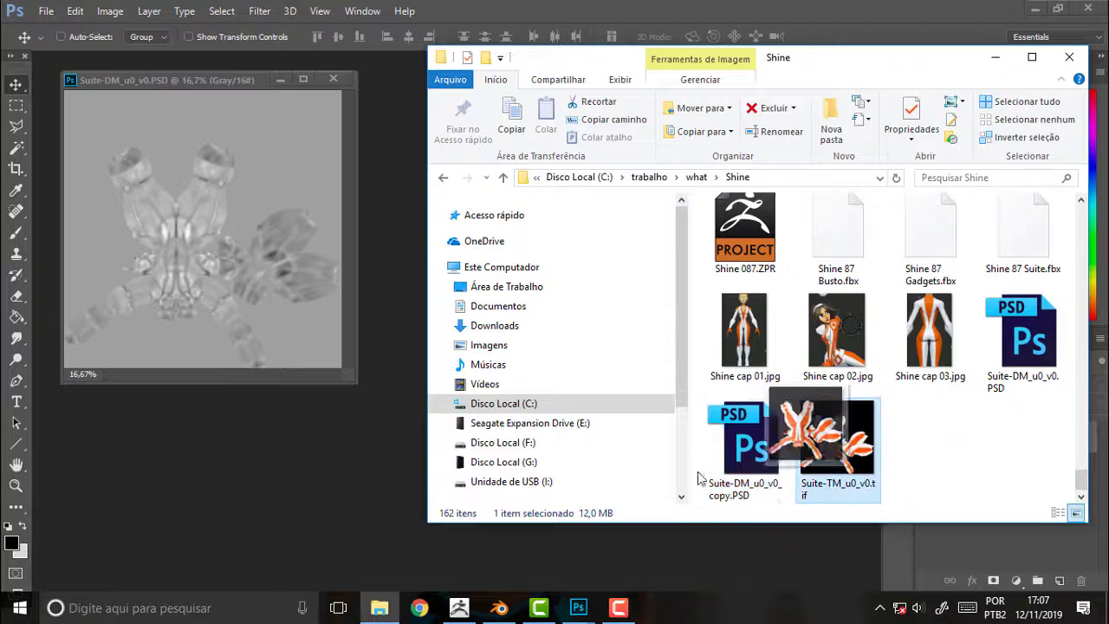
left_click_drag(837, 463, 394, 527)
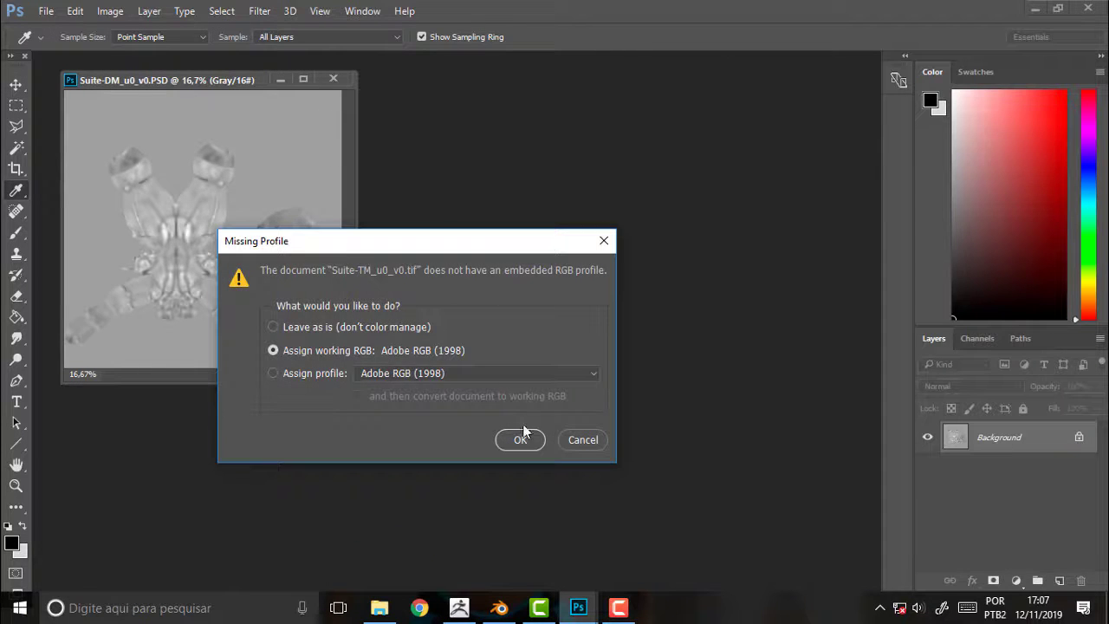
left_click(521, 440)
left_click_drag(52, 54, 416, 113)
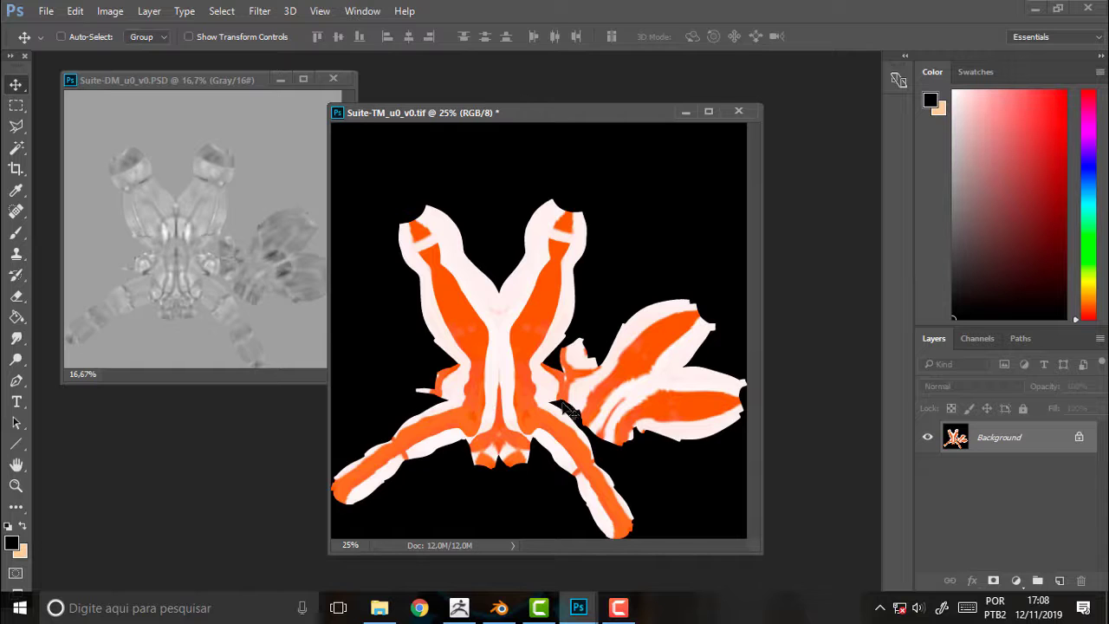
mouse_move(499, 608)
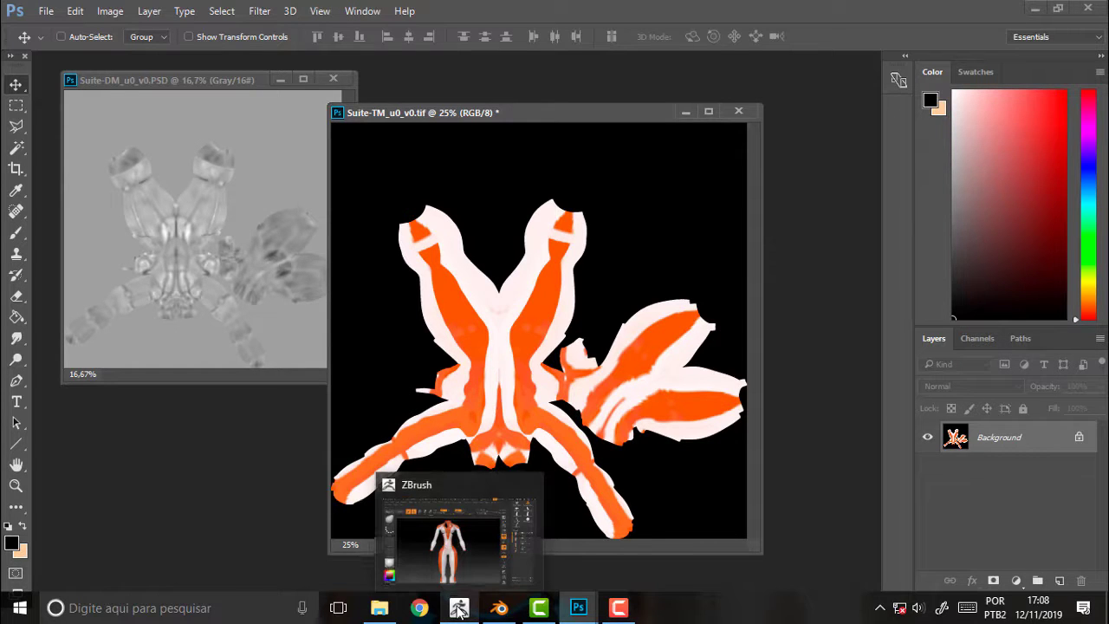
Load C:\trabalho\what\Shine\Suite-TM_u0_v0.tif into Blender's UV editor via Image > Open.
left_click(500, 608)
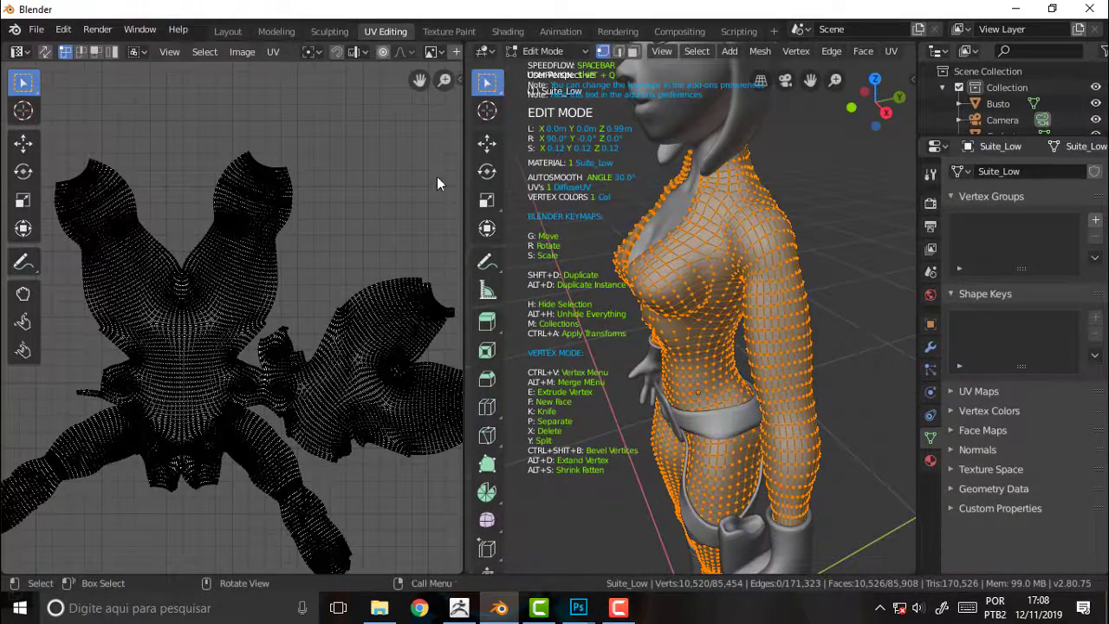
scroll(344, 159, "down", 3)
key("Home")
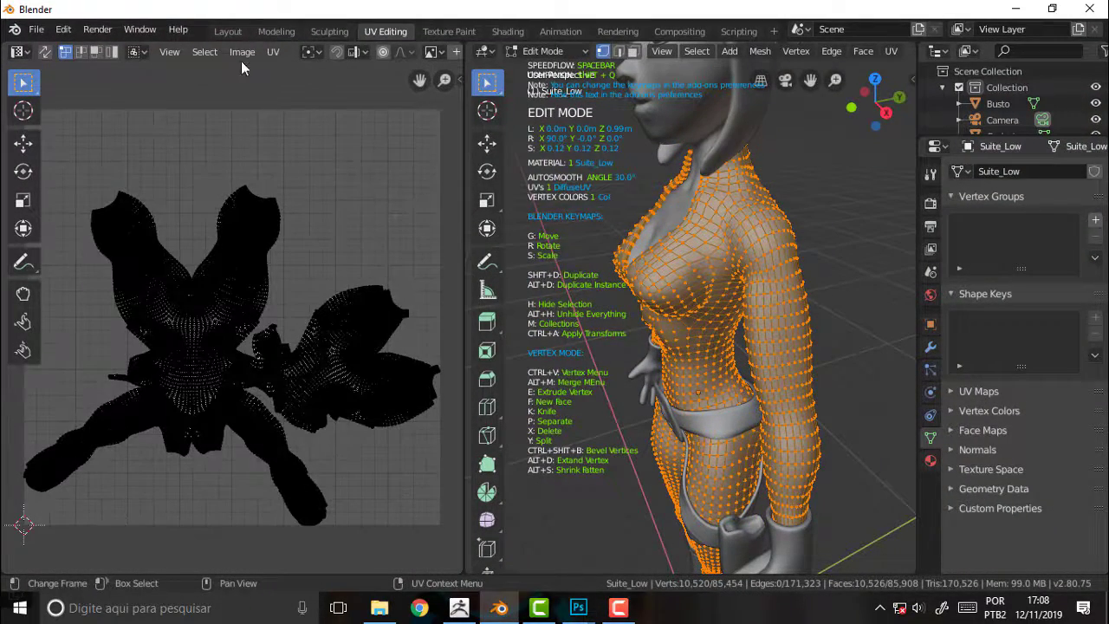
left_click(242, 52)
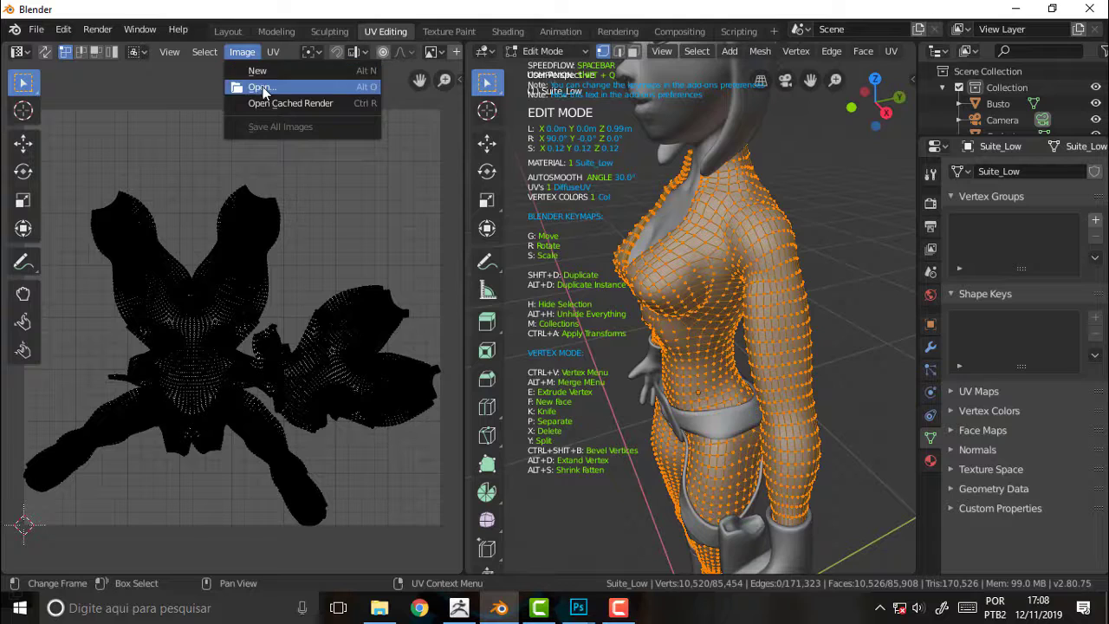
left_click(261, 87)
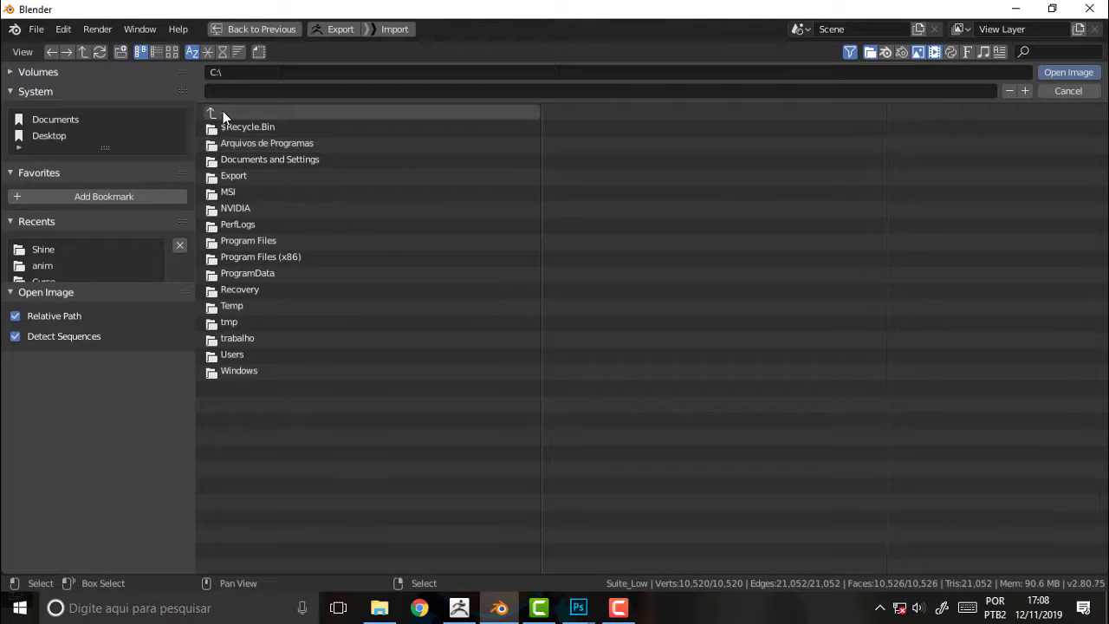
left_click(238, 338)
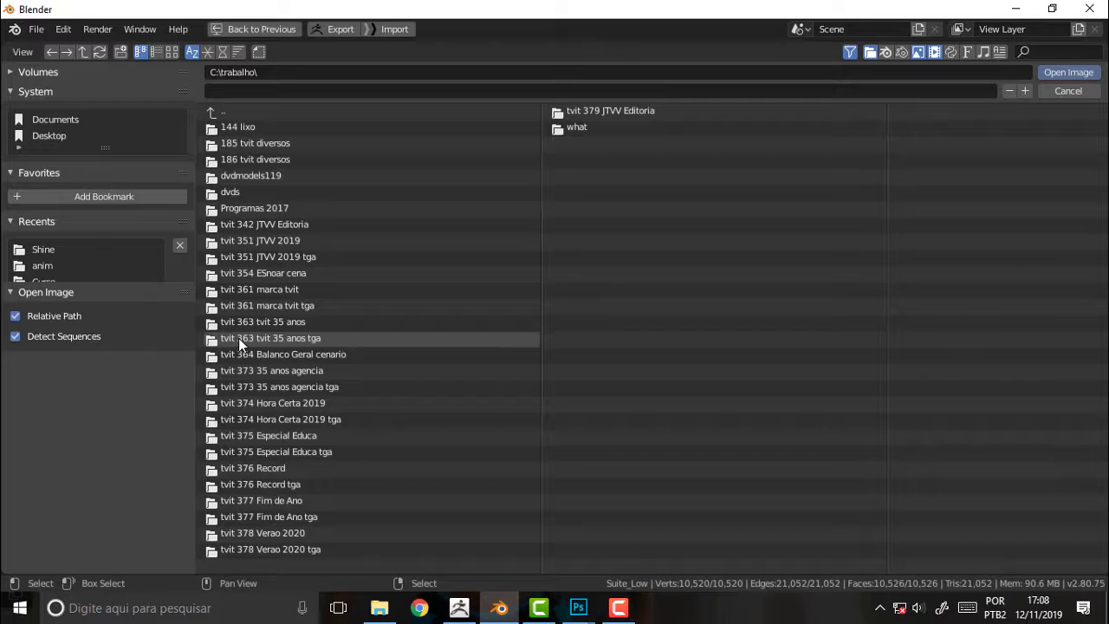
left_click(577, 128)
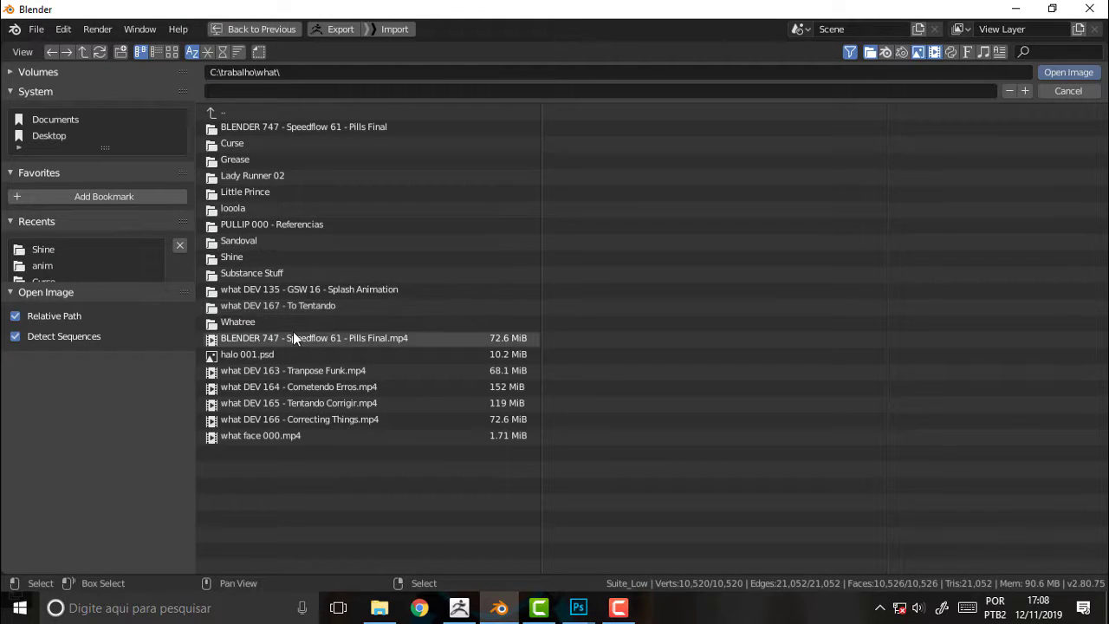
left_click(237, 251)
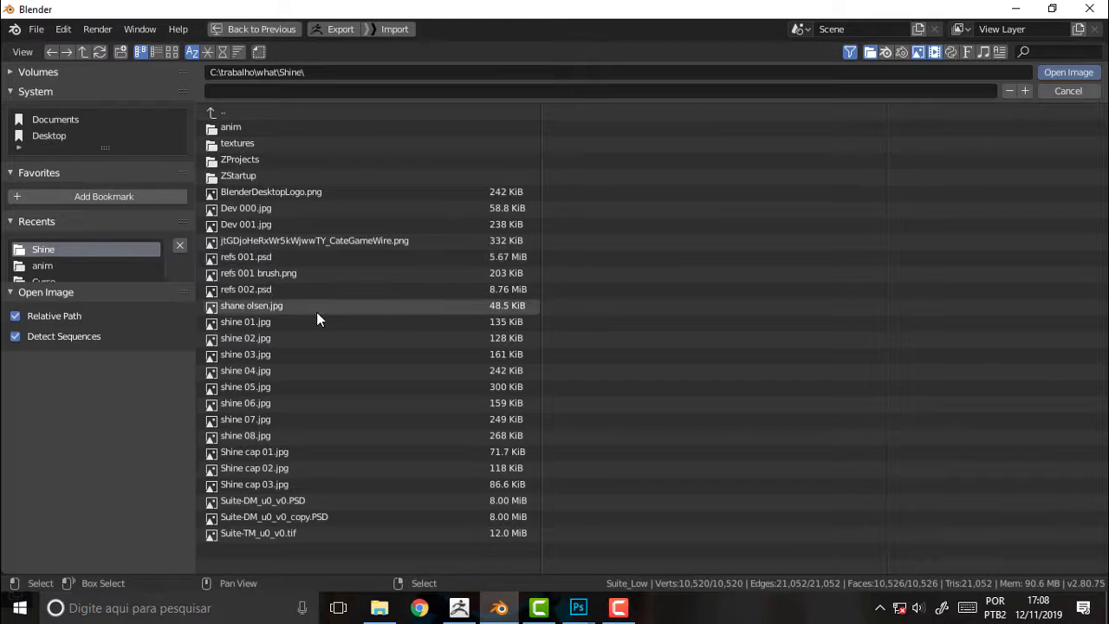
left_click(248, 531)
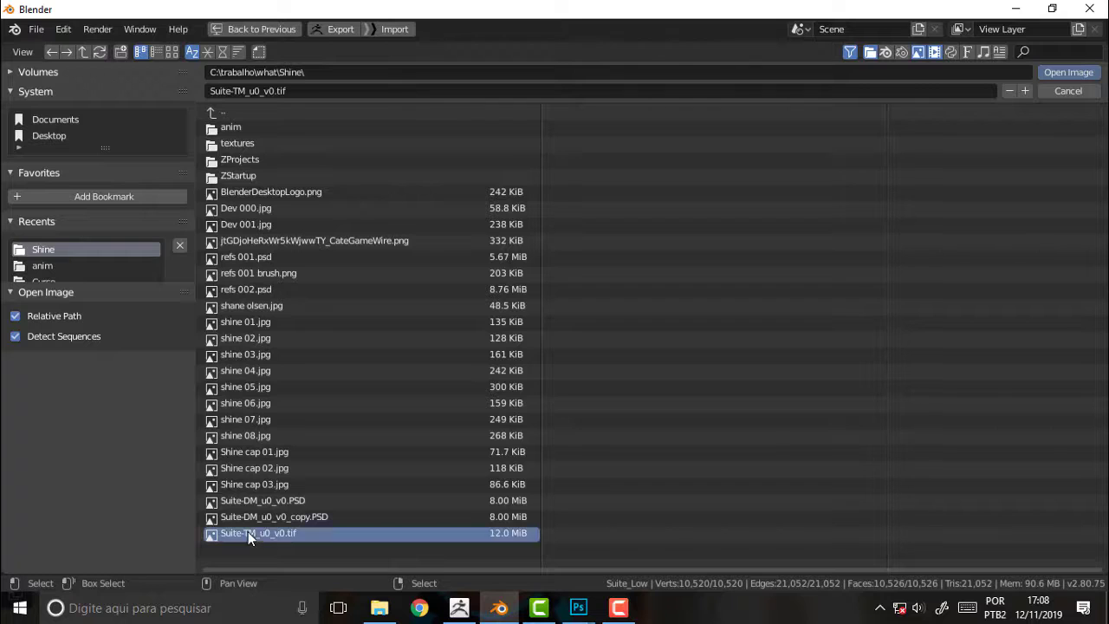
left_click(1064, 72)
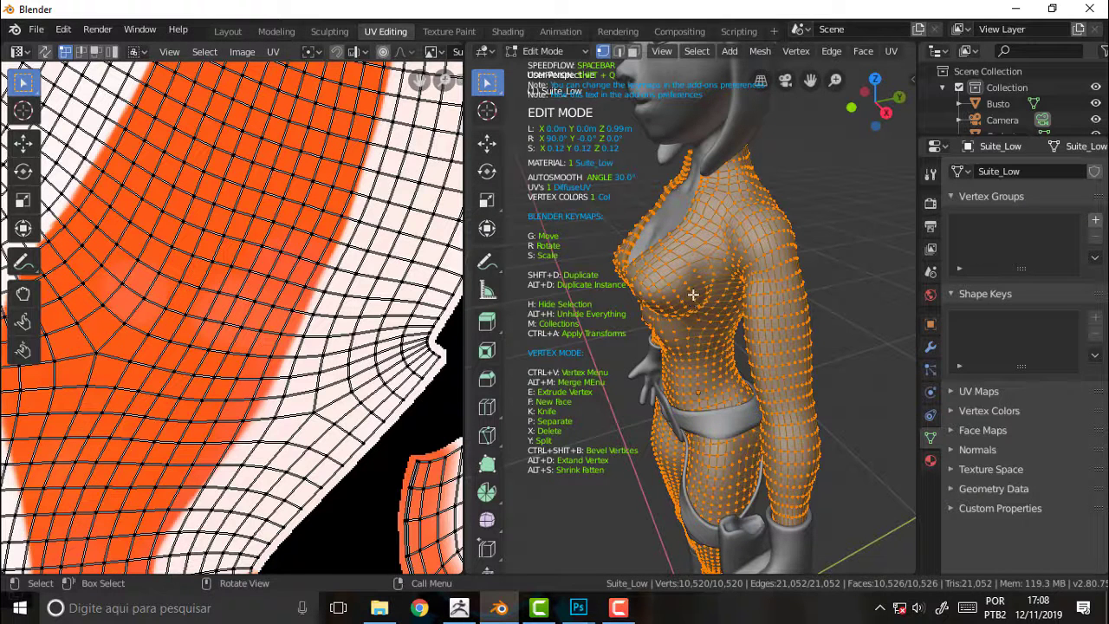
In the Modeling workspace, frame and centre the suit mesh and show its Suite_Low material settings.
scroll(212, 314, "down", 5)
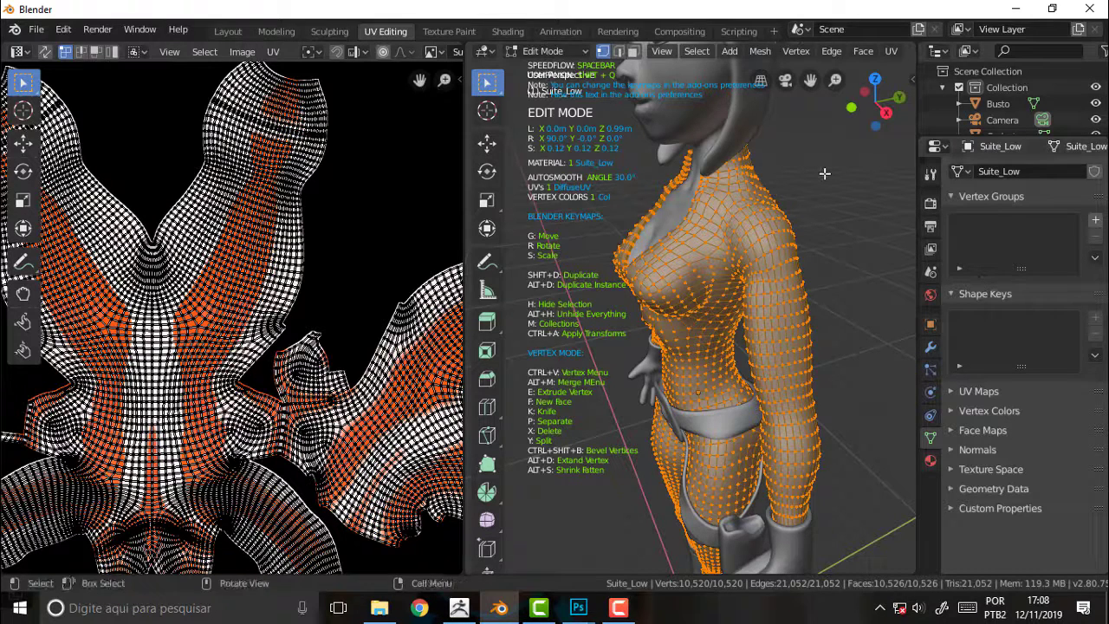
left_click(273, 32)
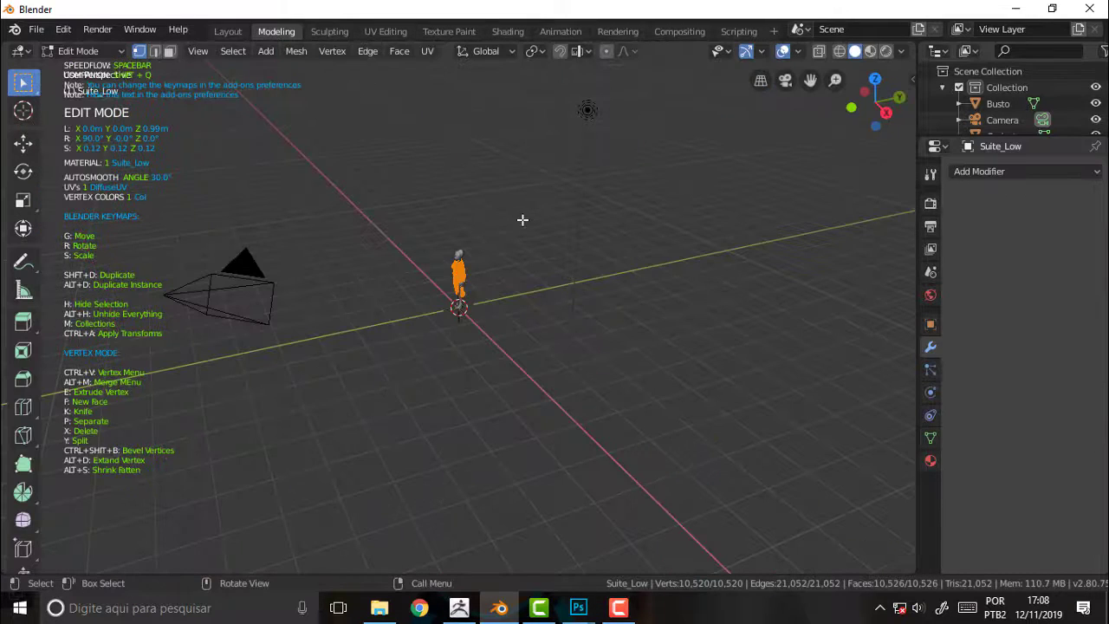
key("s")
left_click(836, 113)
left_click_drag(810, 80, 811, 229)
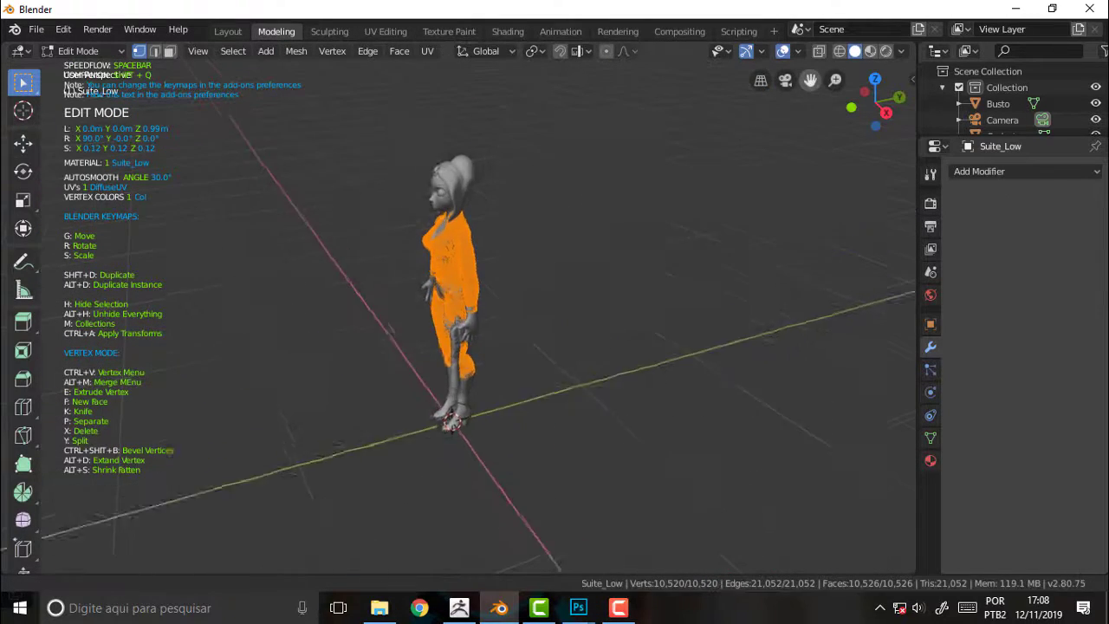
left_click(931, 460)
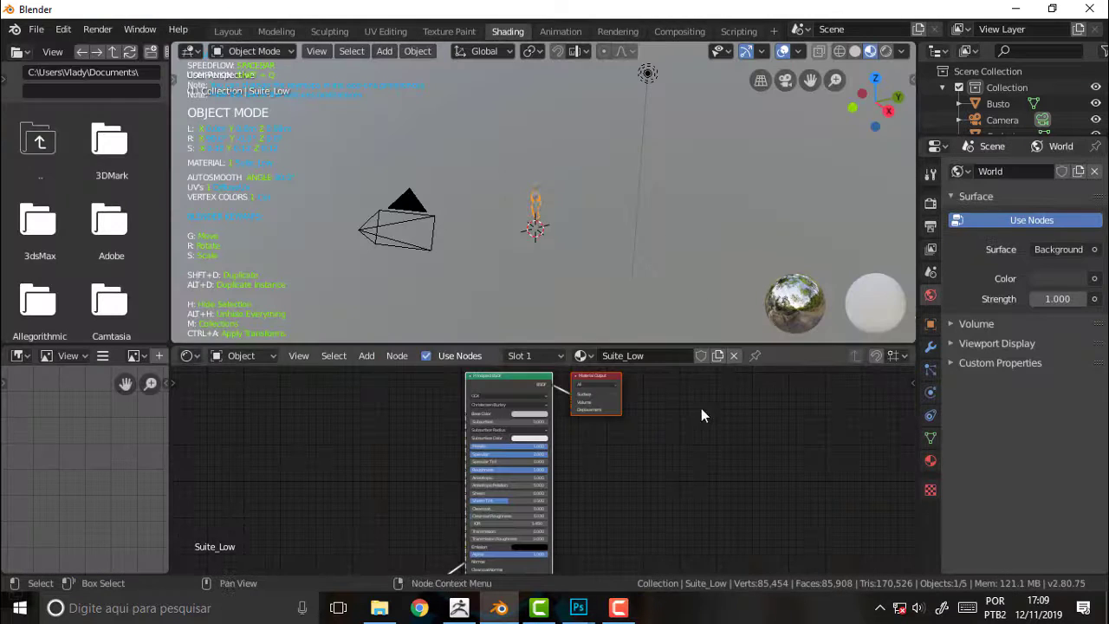
Add Suite-TM_u0_v0.tif as an image node and link its Color to the Principled BSDF Base Color.
scroll(706, 416, "down", 3)
scroll(708, 420, "down", 1)
scroll(706, 416, "up", 3)
scroll(705, 408, "up", 3)
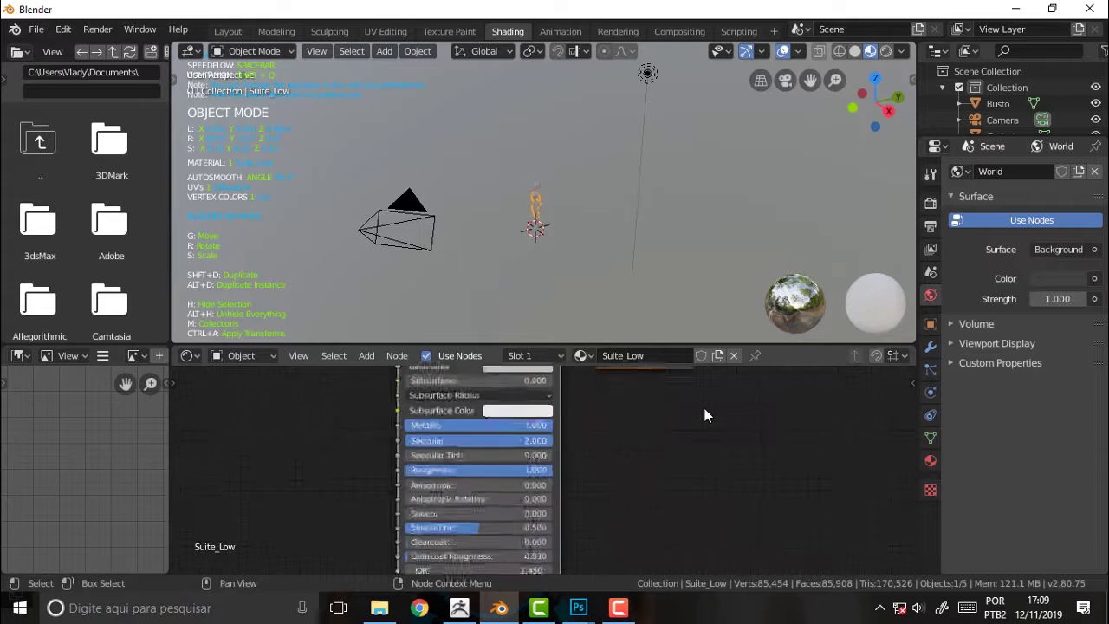
scroll(704, 408, "up", 1)
scroll(702, 408, "down", 1)
mouse_move(700, 416)
middle_mouse_down()
mouse_move(767, 480)
mouse_move(774, 520)
mouse_move(772, 496)
middle_mouse_up()
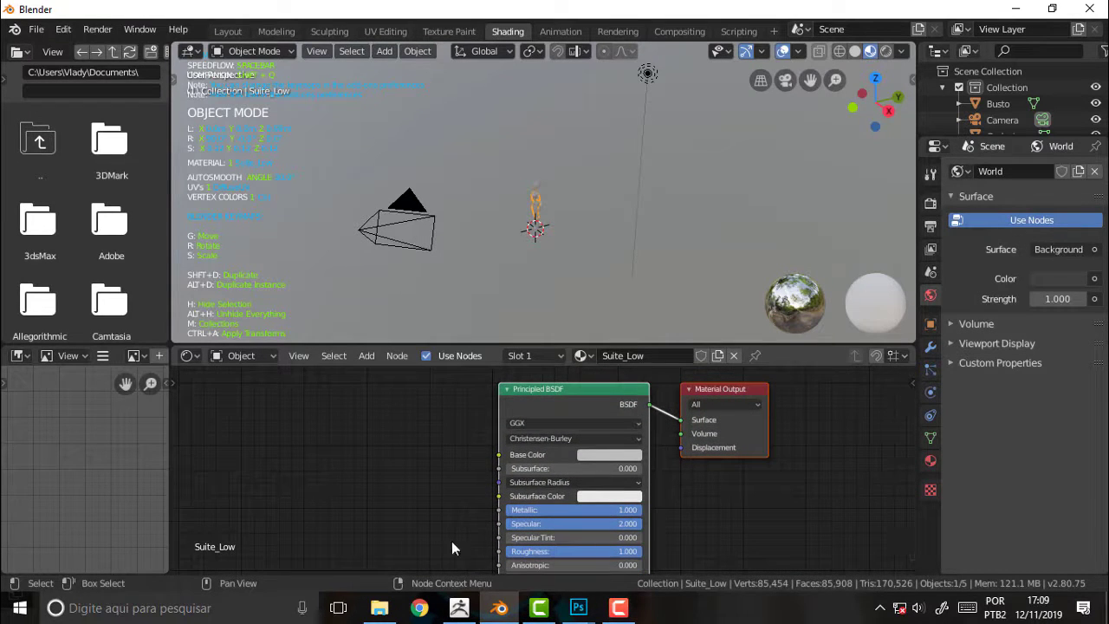
left_click(381, 609)
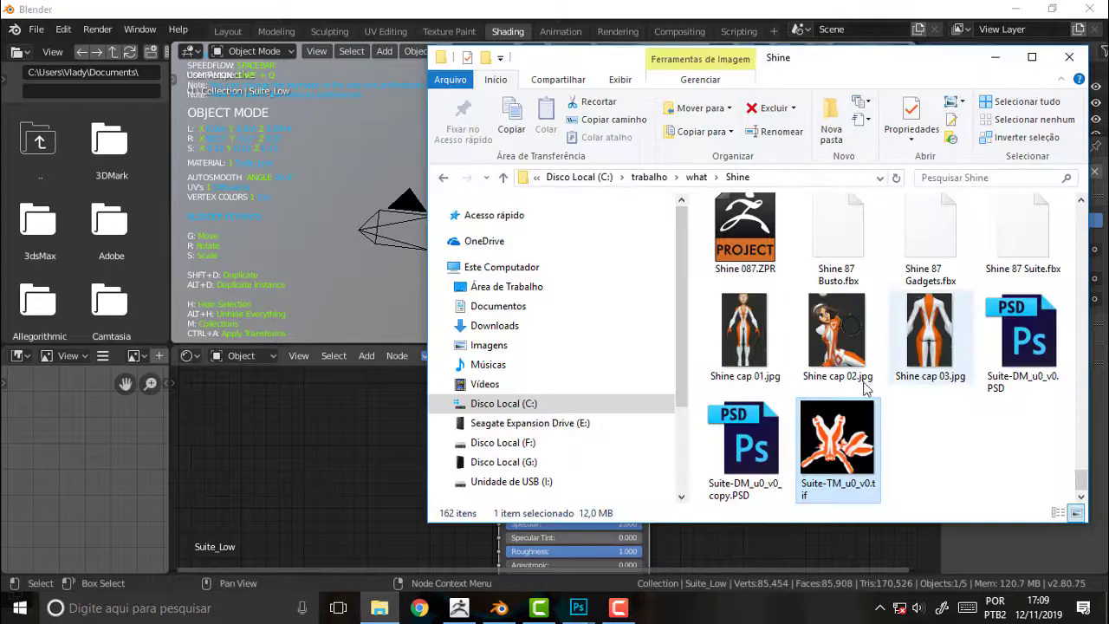
left_click_drag(236, 440, 265, 444)
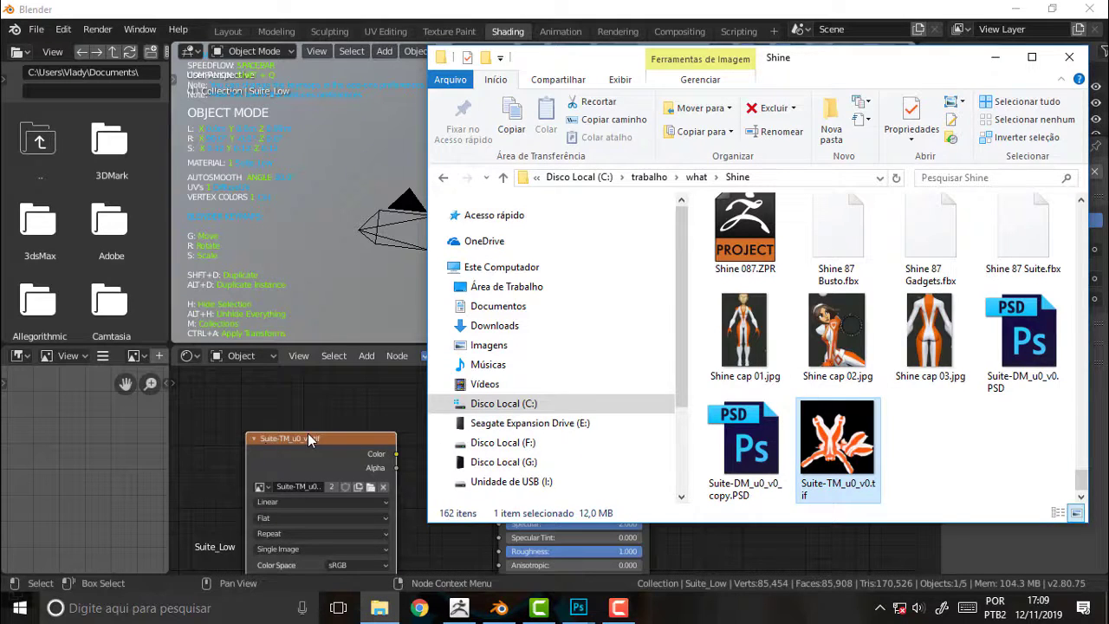
left_click(307, 433)
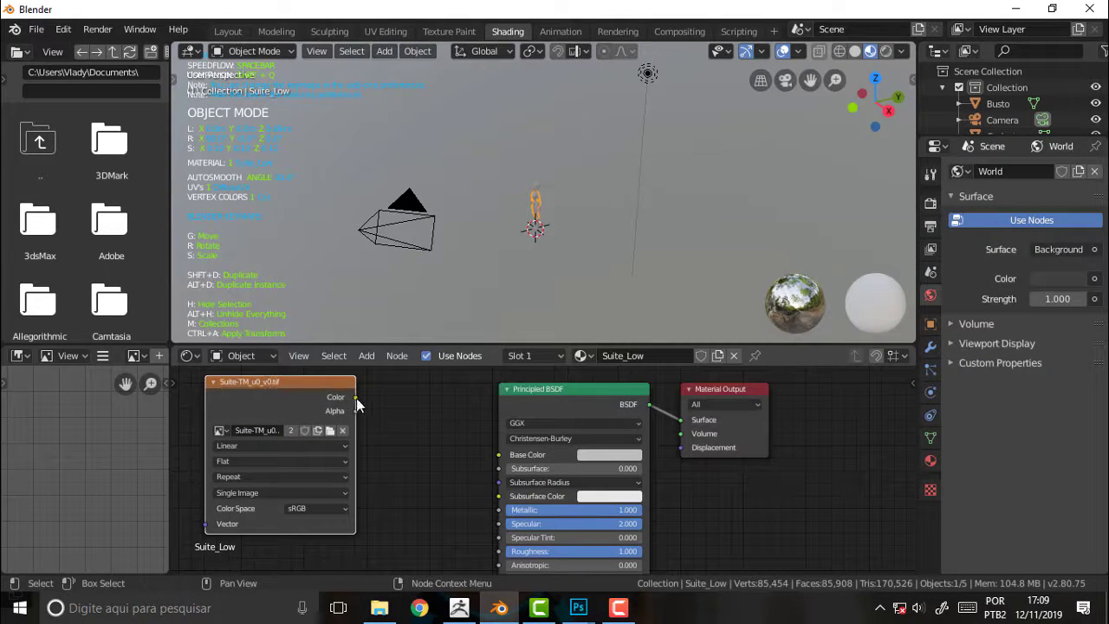
left_click_drag(355, 397, 498, 454)
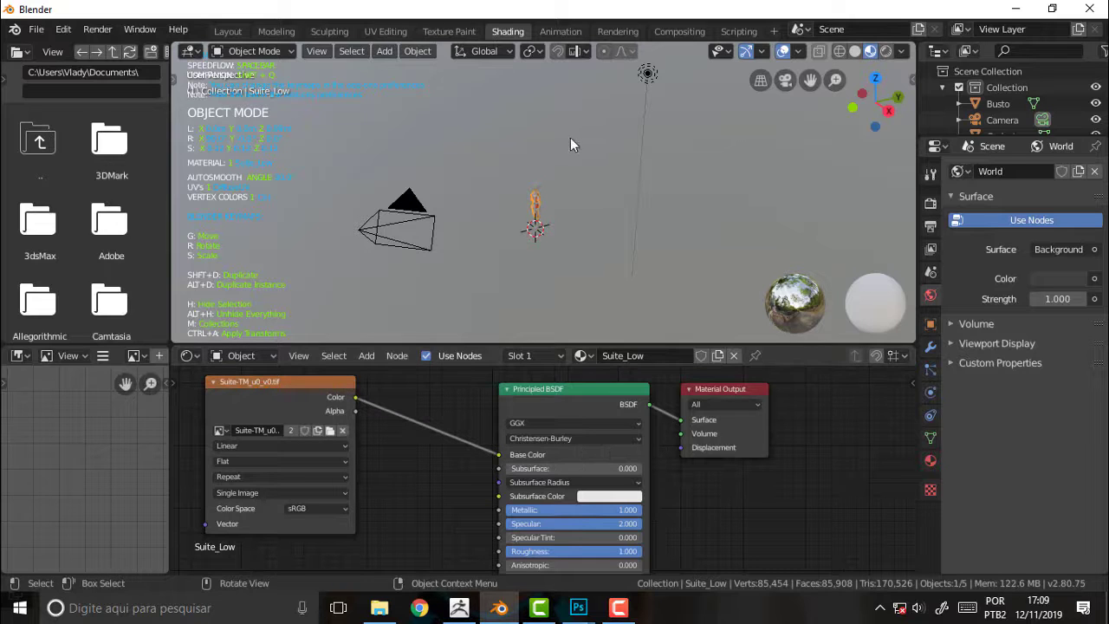
left_click(228, 32)
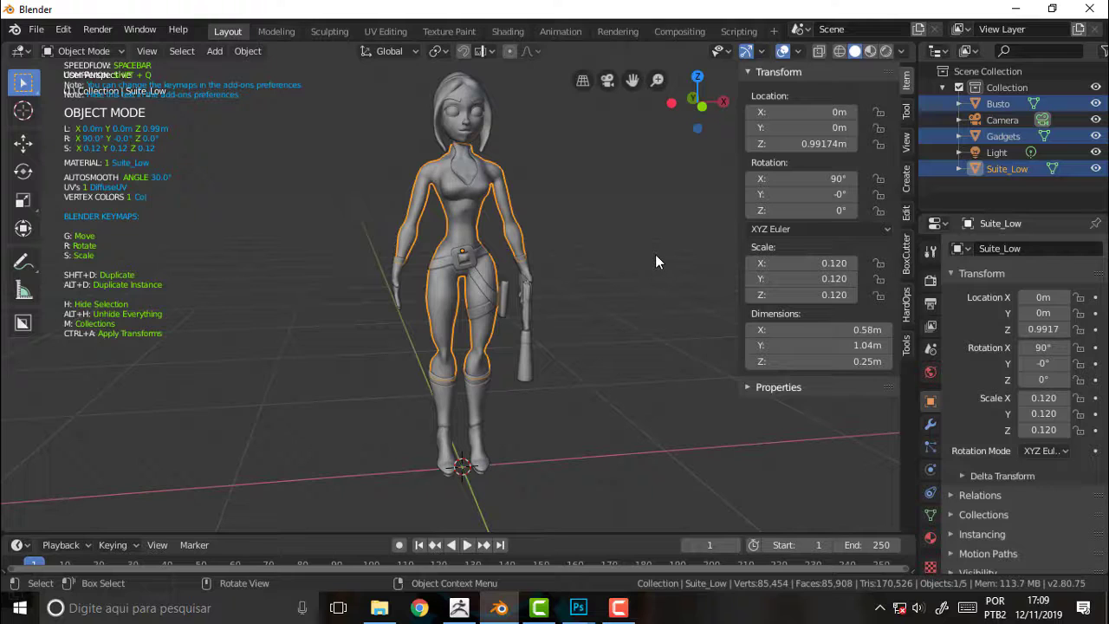
Switch the viewport to Rendered shading, deselect everything, and hide the sidebar.
key("z")
left_click(751, 201)
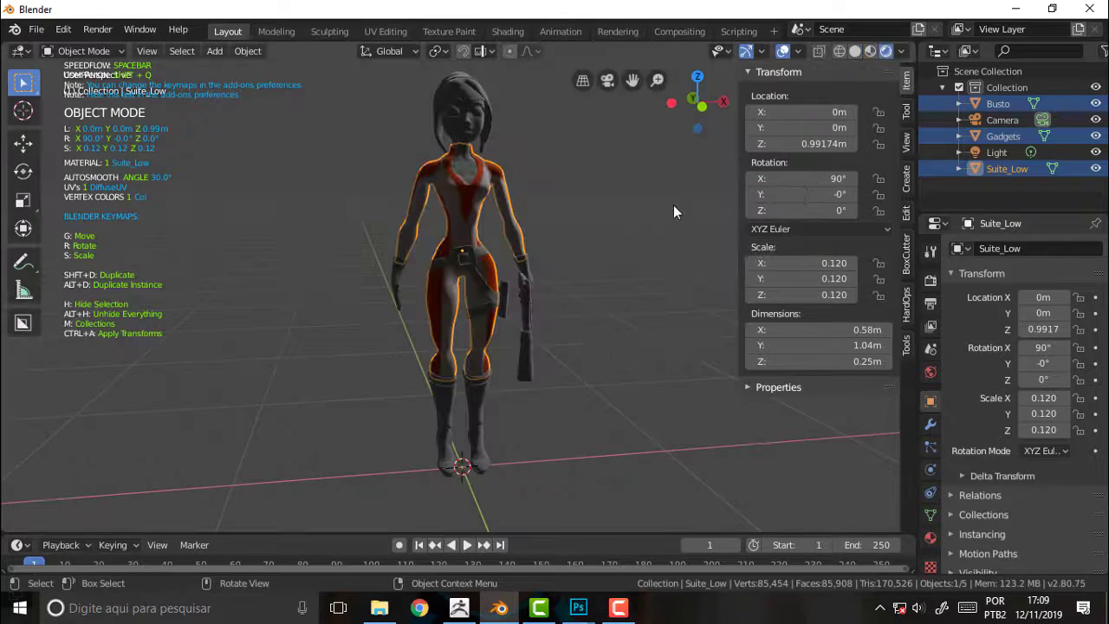
left_click(628, 228)
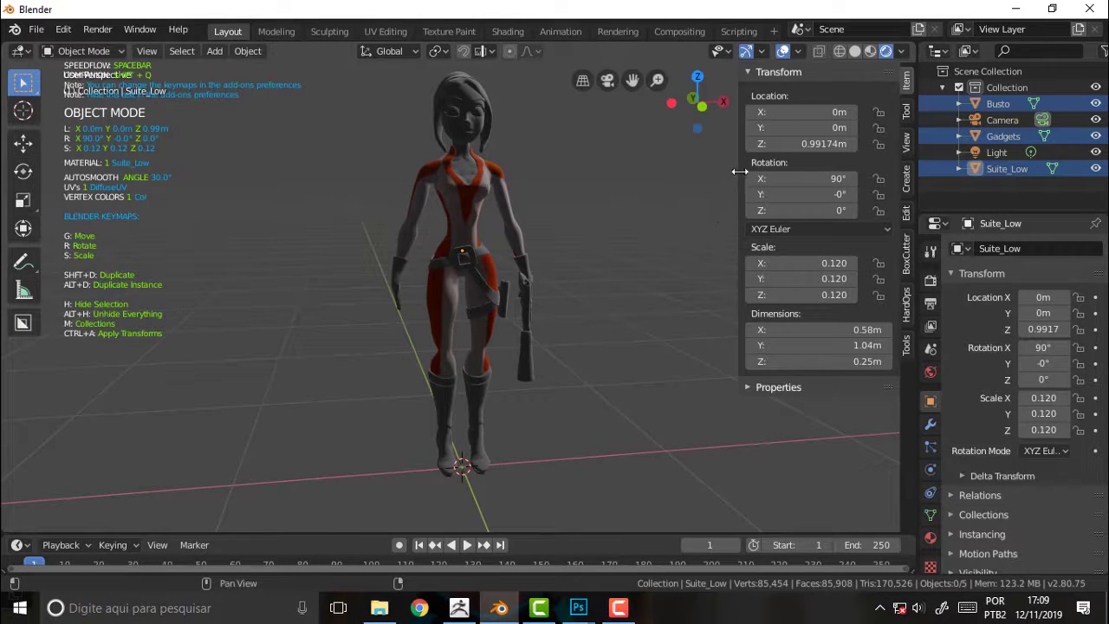
key("n")
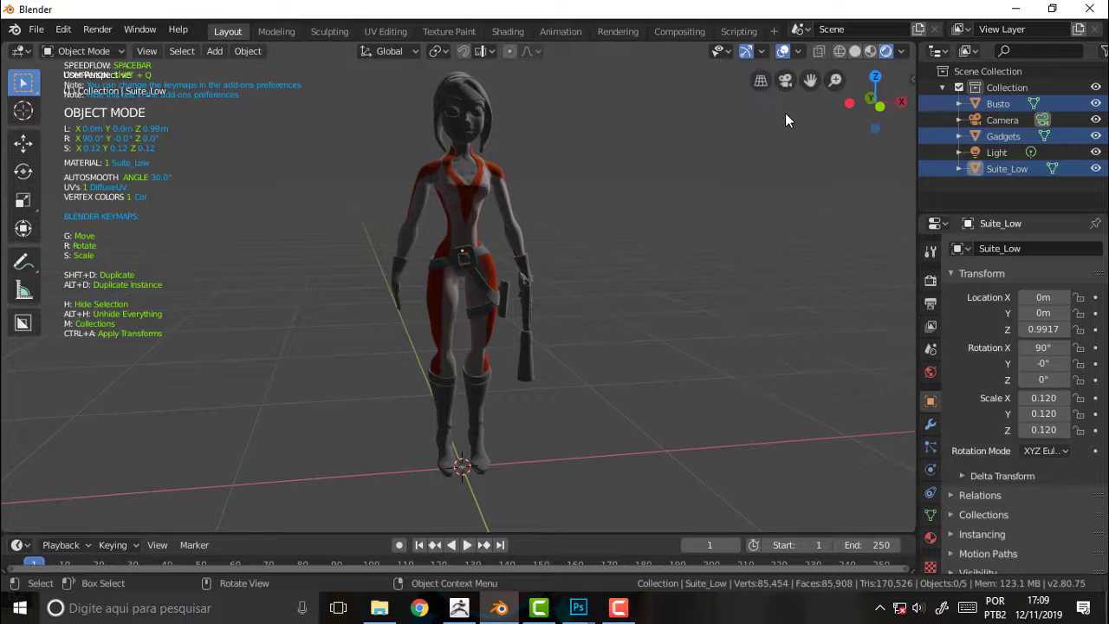
Orbit and zoom onto the character's textured torso, then select the scene's Light.
middle_click_drag(763, 151, 657, 249)
mouse_move(693, 206)
middle_mouse_down()
mouse_move(708, 188)
mouse_move(703, 170)
middle_mouse_up()
scroll(709, 186, "up", 2)
scroll(709, 185, "up", 3)
scroll(711, 183, "up", 2)
scroll(693, 170, "down", 3)
scroll(693, 170, "down", 2)
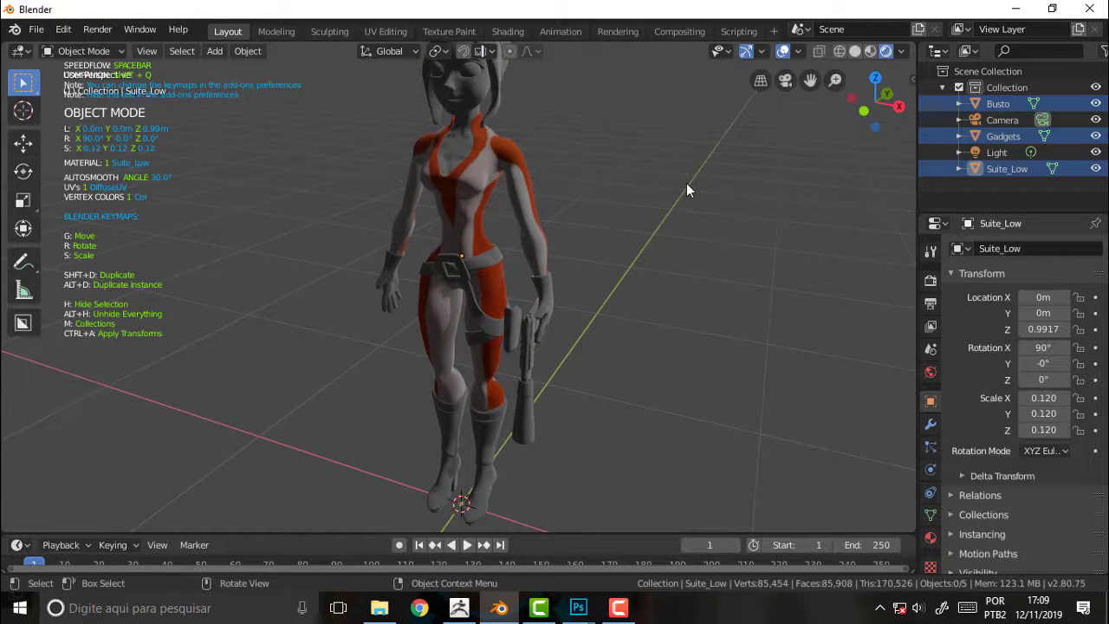
scroll(718, 170, "down", 3)
scroll(717, 170, "down", 2)
scroll(719, 171, "down", 1)
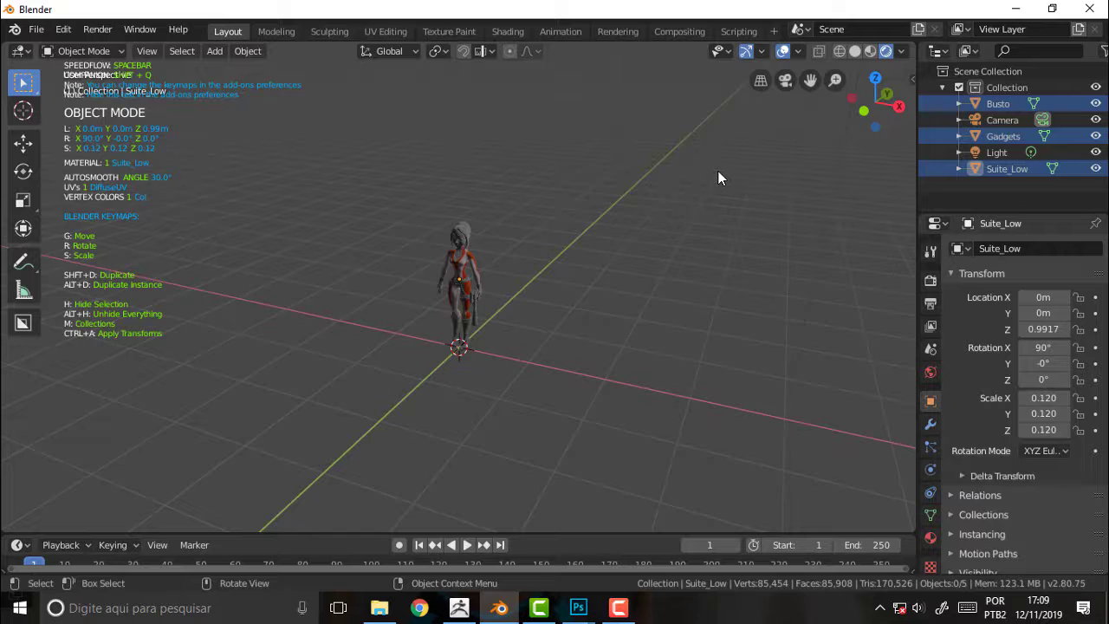
scroll(718, 170, "up", 5)
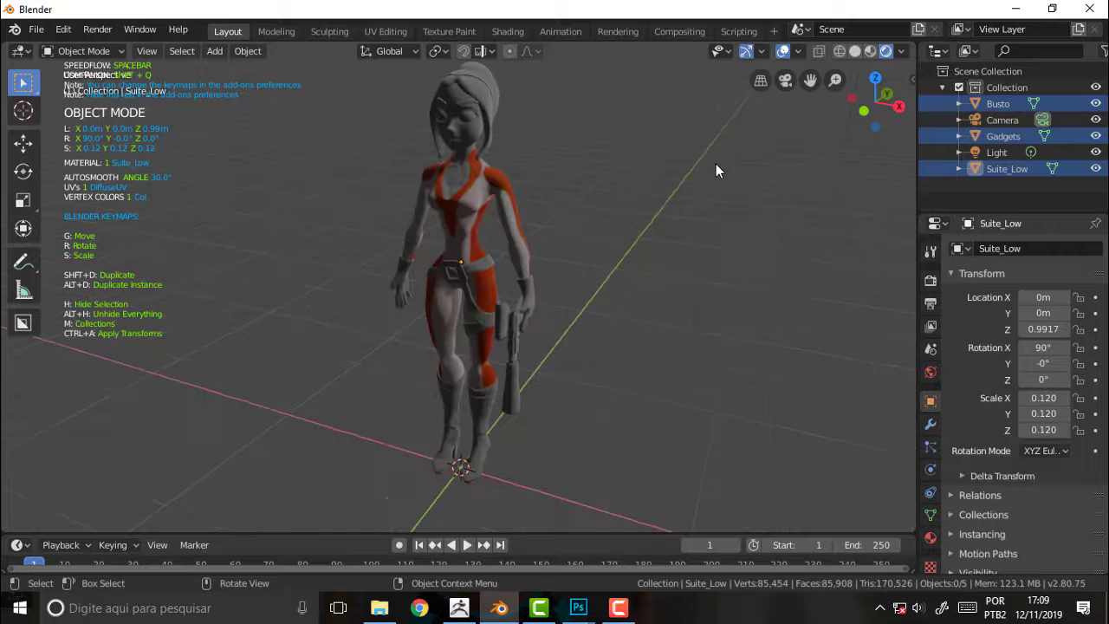
left_click(993, 152)
scroll(766, 225, "down", 3)
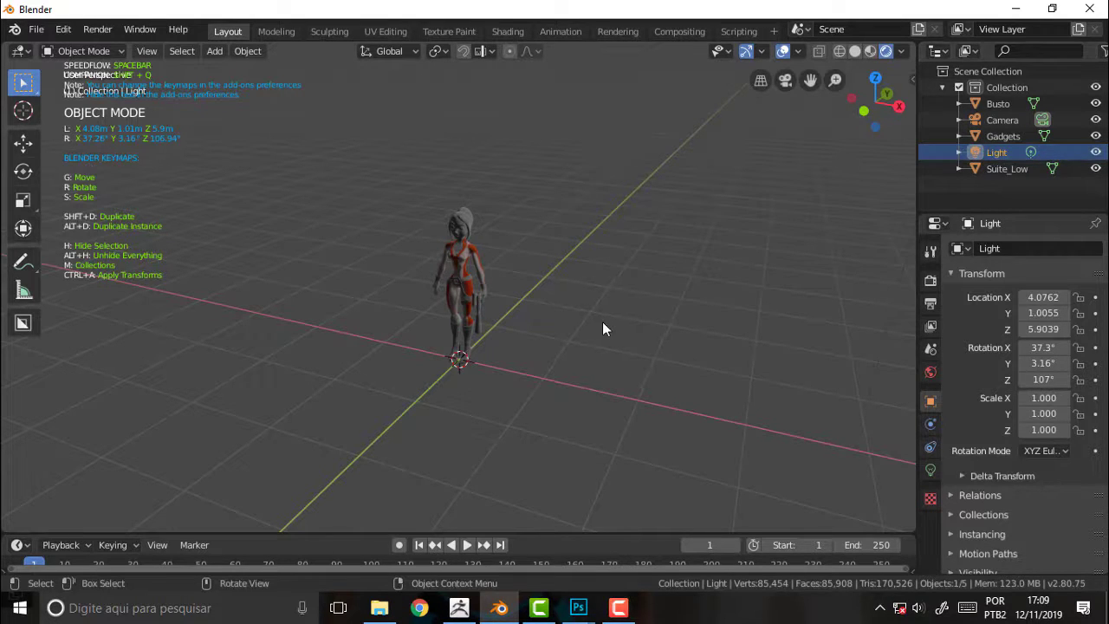
Move the Light once, then return the viewport to Solid shading.
key("g")
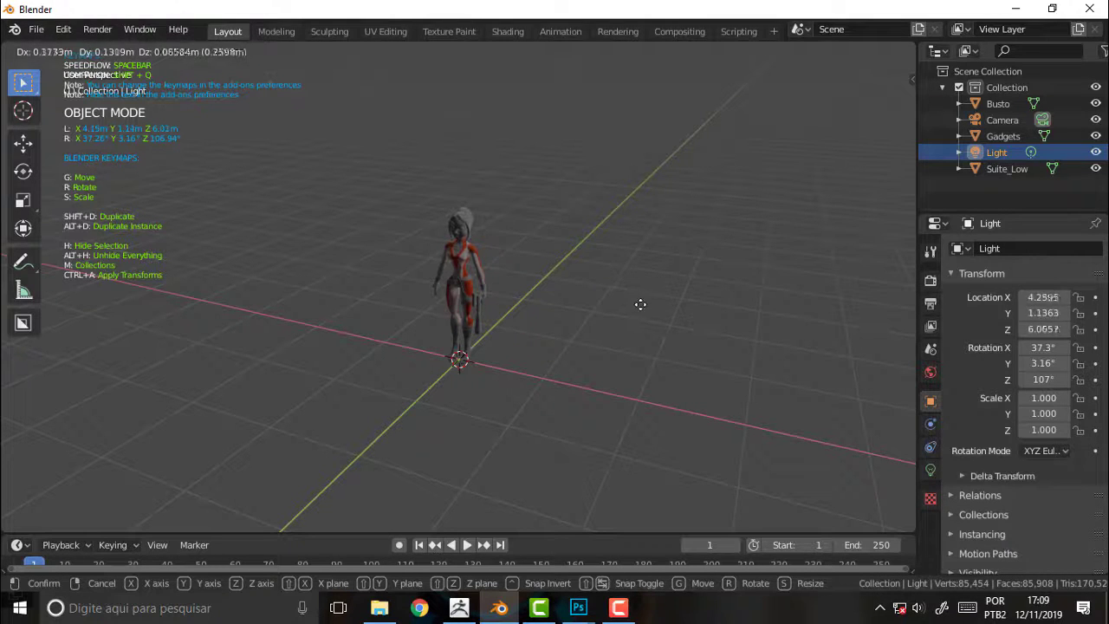
left_click(668, 240)
key("z")
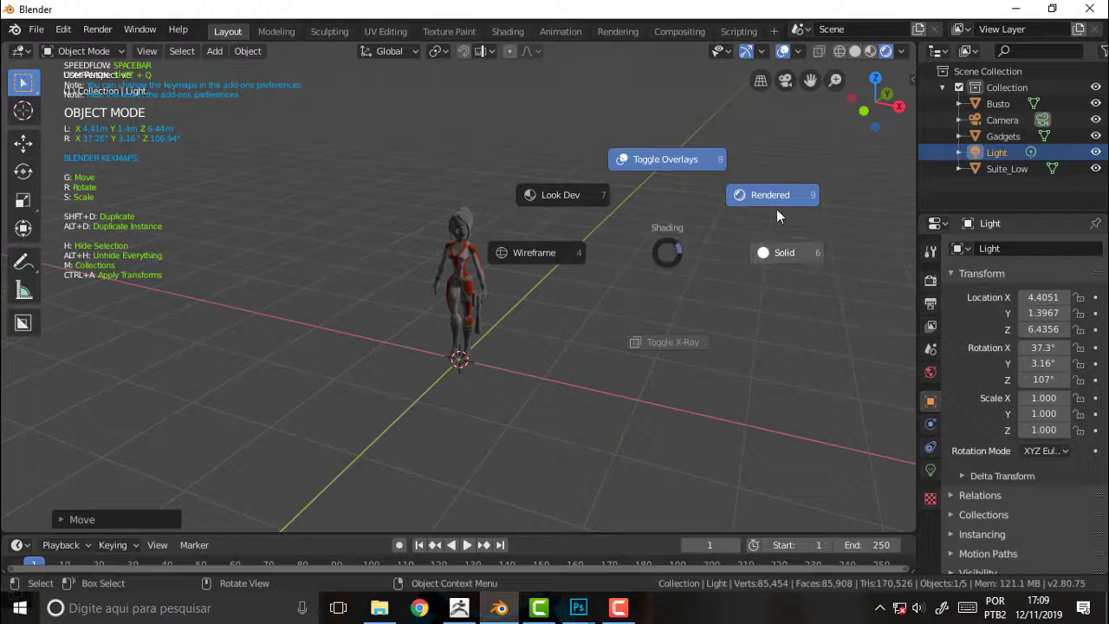
left_click(774, 251)
Reselect the light and slide it along the Y axis.
scroll(617, 289, "up", 4)
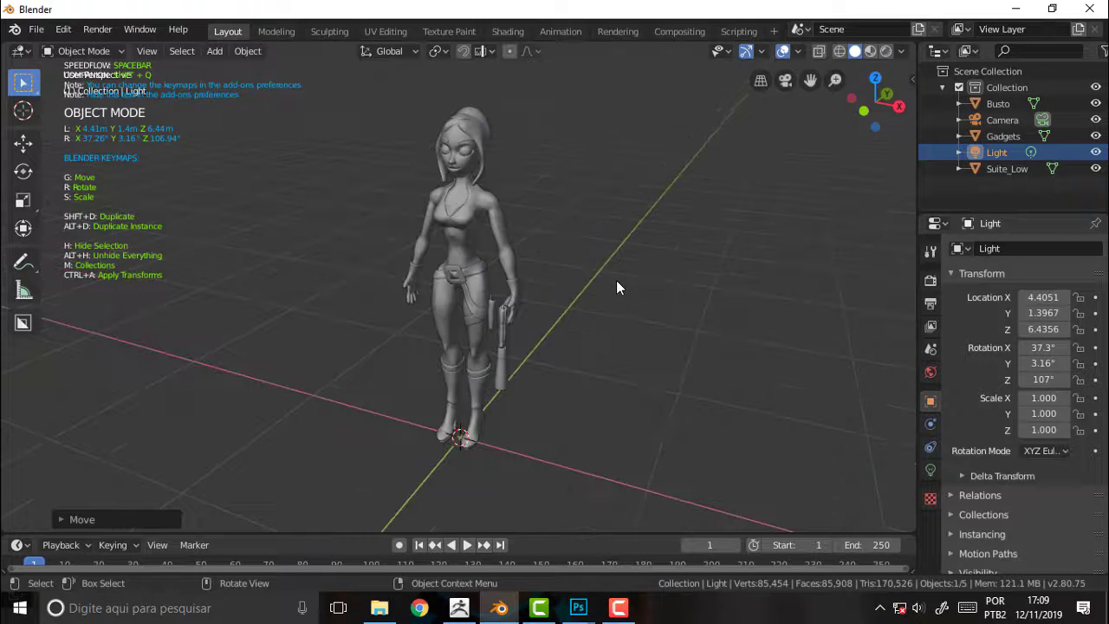
scroll(616, 282, "down", 1)
scroll(653, 277, "down", 4)
scroll(666, 278, "down", 4)
scroll(667, 279, "up", 4)
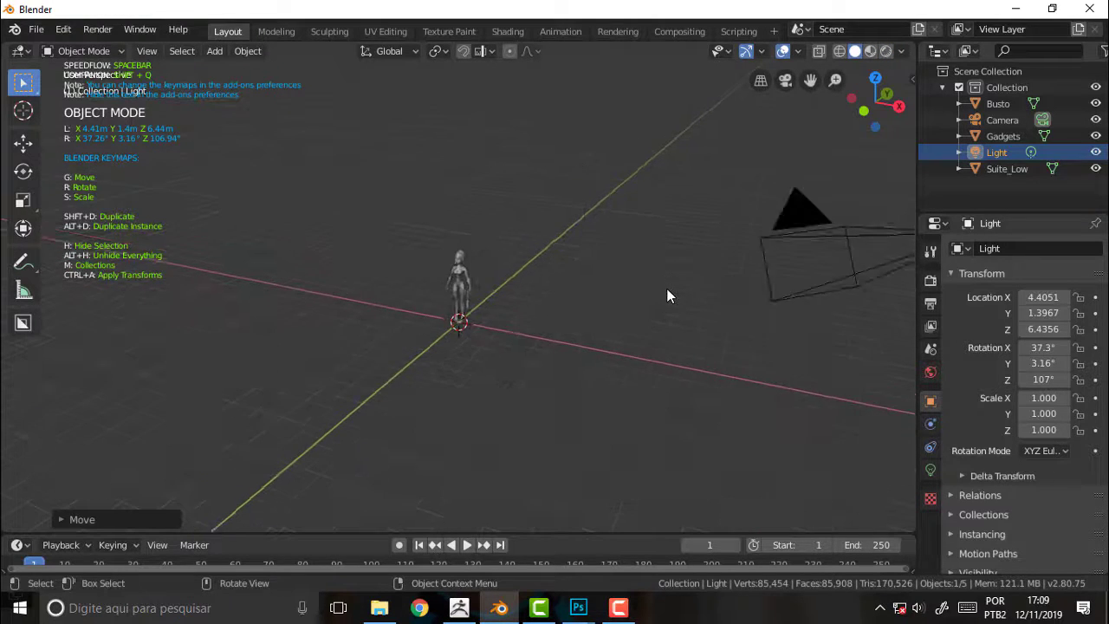
scroll(619, 220, "down", 3)
left_click(587, 152)
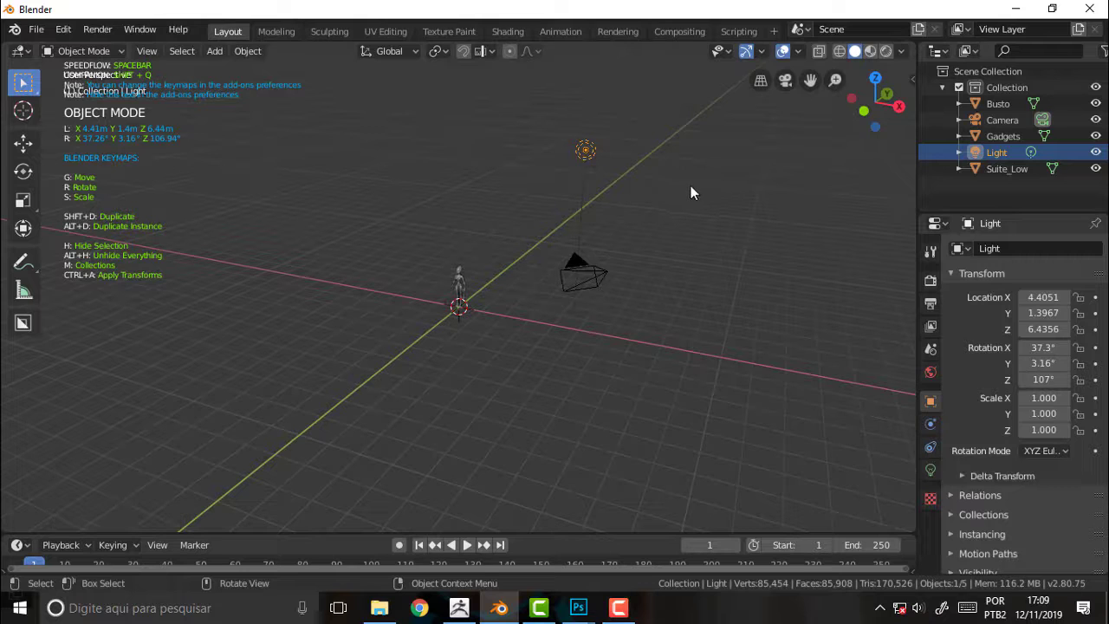
key("g")
key("y")
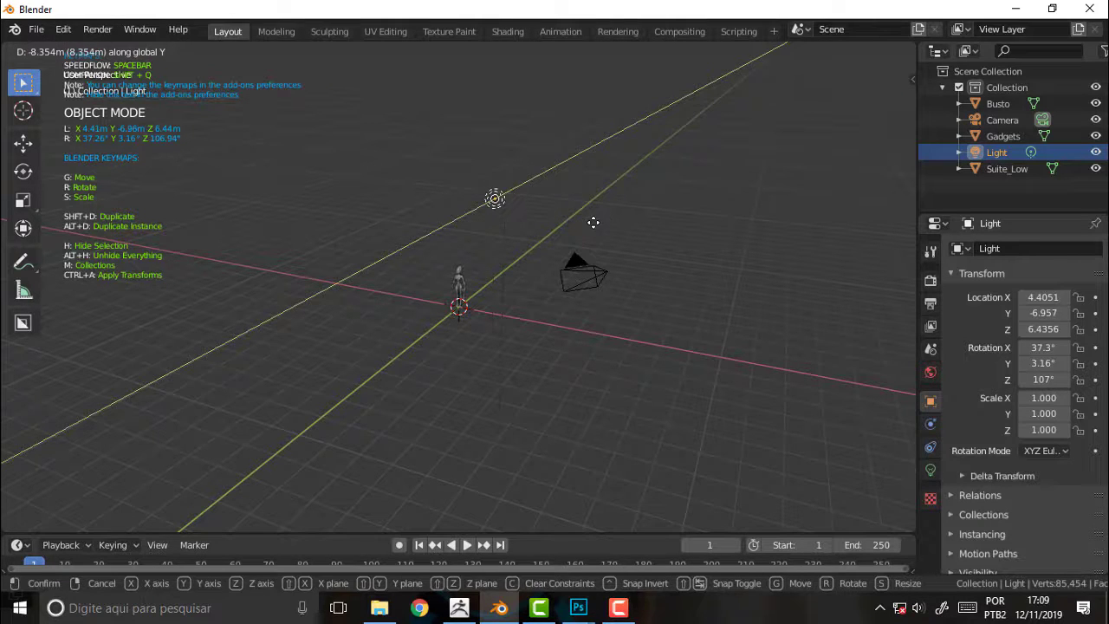
left_click(592, 221)
Place the light beside the character at about X 0.23, Y -2.32, Z 2.13.
mouse_move(635, 228)
middle_mouse_down()
mouse_move(814, 197)
mouse_move(766, 200)
middle_mouse_up()
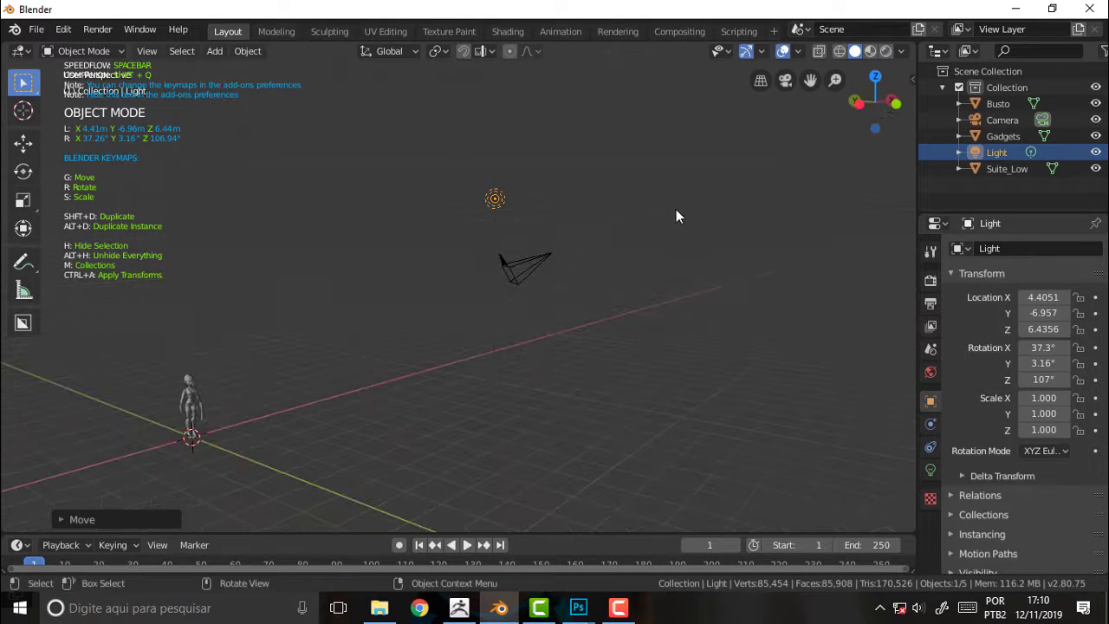
key("g")
left_click(393, 391)
mouse_move(589, 280)
middle_mouse_down()
mouse_move(451, 314)
mouse_move(429, 303)
mouse_move(460, 292)
middle_mouse_up()
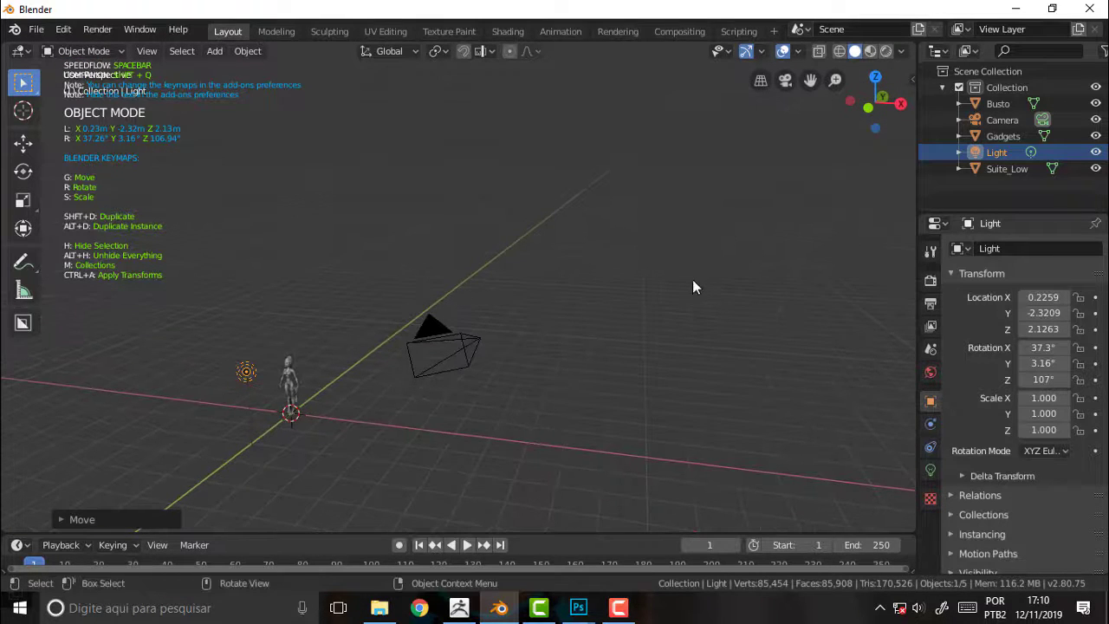
scroll(659, 303, "up", 5)
mouse_move(810, 80)
left_mouse_down()
mouse_move(780, 156)
mouse_move(614, 226)
left_mouse_up()
scroll(615, 226, "up", 5)
scroll(600, 121, "down", 3)
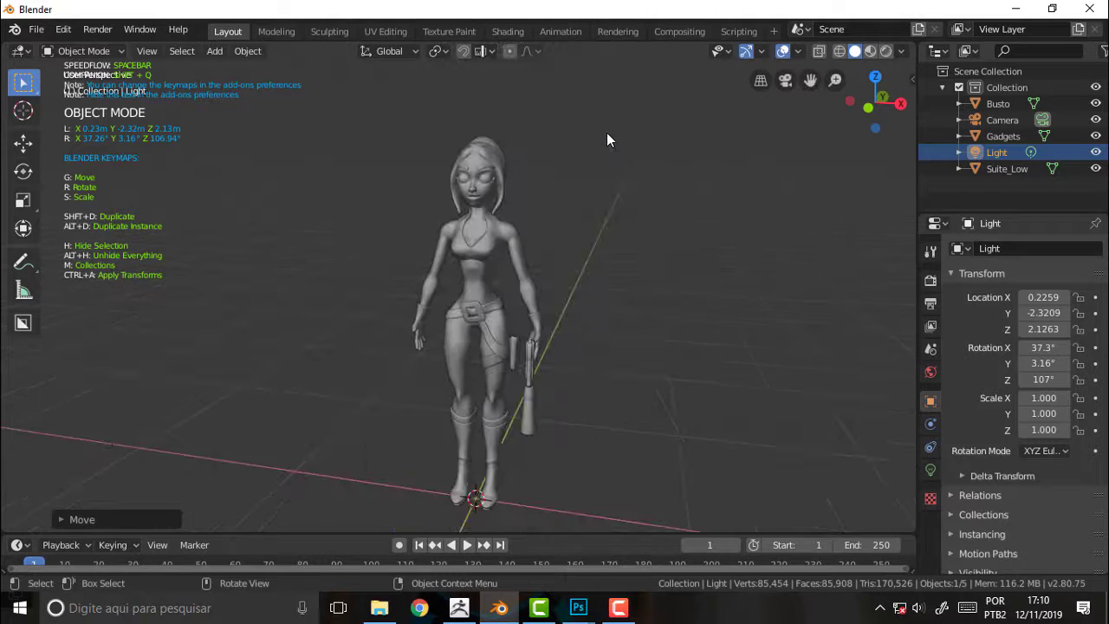
Switch the viewport to Rendered shading and orbit around the textured character.
key("z")
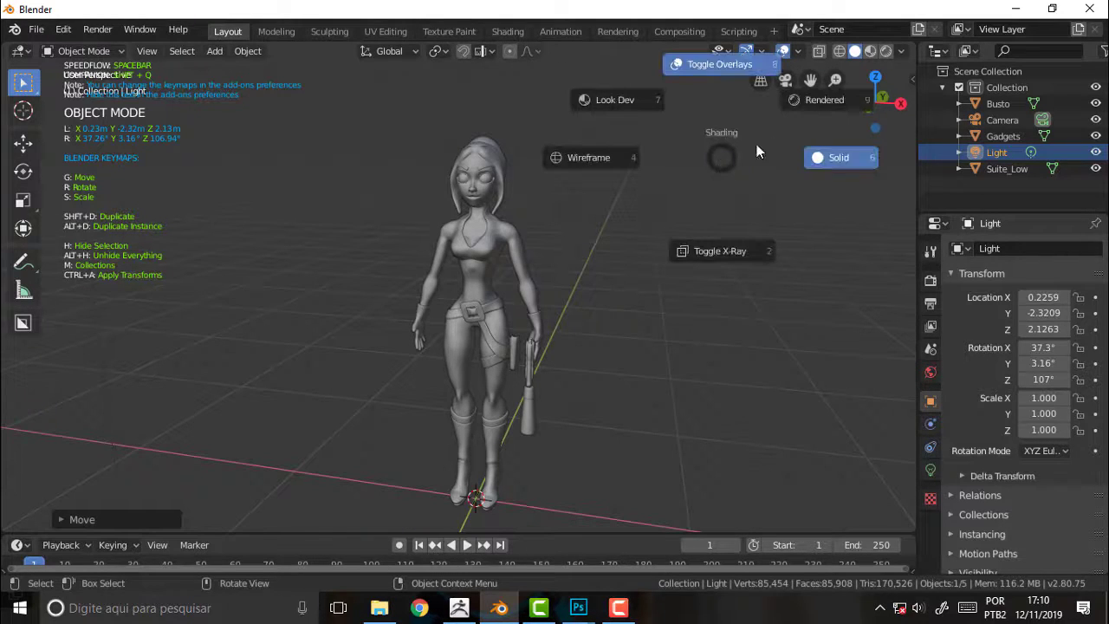
left_click(830, 98)
scroll(659, 243, "down", 5, "ctrl")
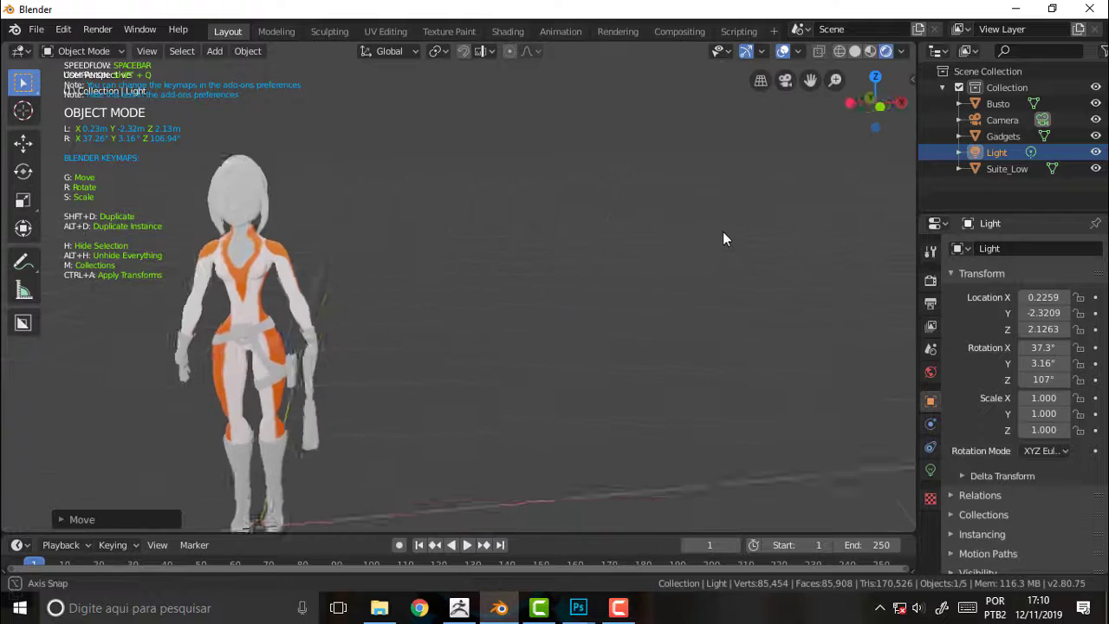
scroll(693, 233, "up", 2, "ctrl")
left_click_drag(808, 79, 748, 129)
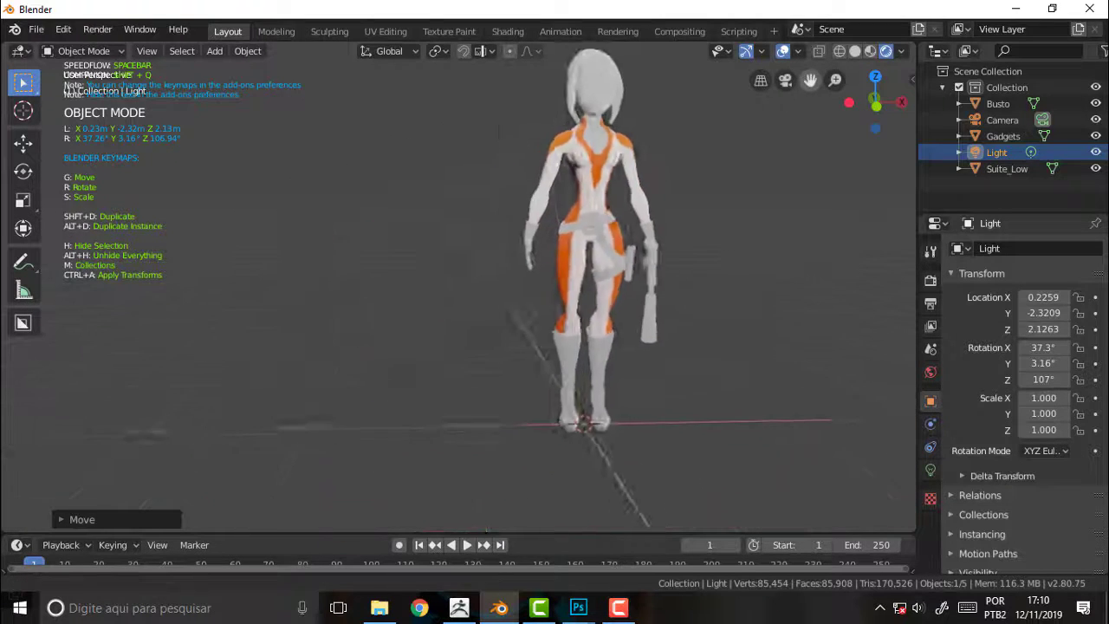
scroll(660, 175, "up", 3)
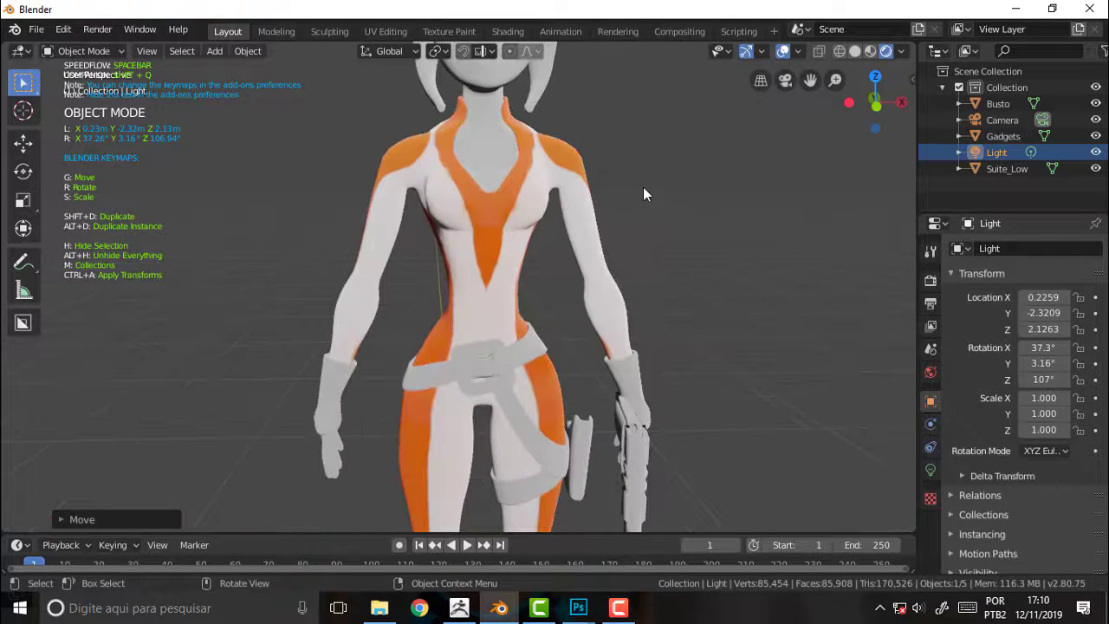
mouse_move(643, 194)
middle_mouse_down()
mouse_move(684, 193)
mouse_move(661, 198)
middle_mouse_up()
Select Suite_Low, view the suit from behind up to the head, then select the Busto hair object.
left_click(366, 280)
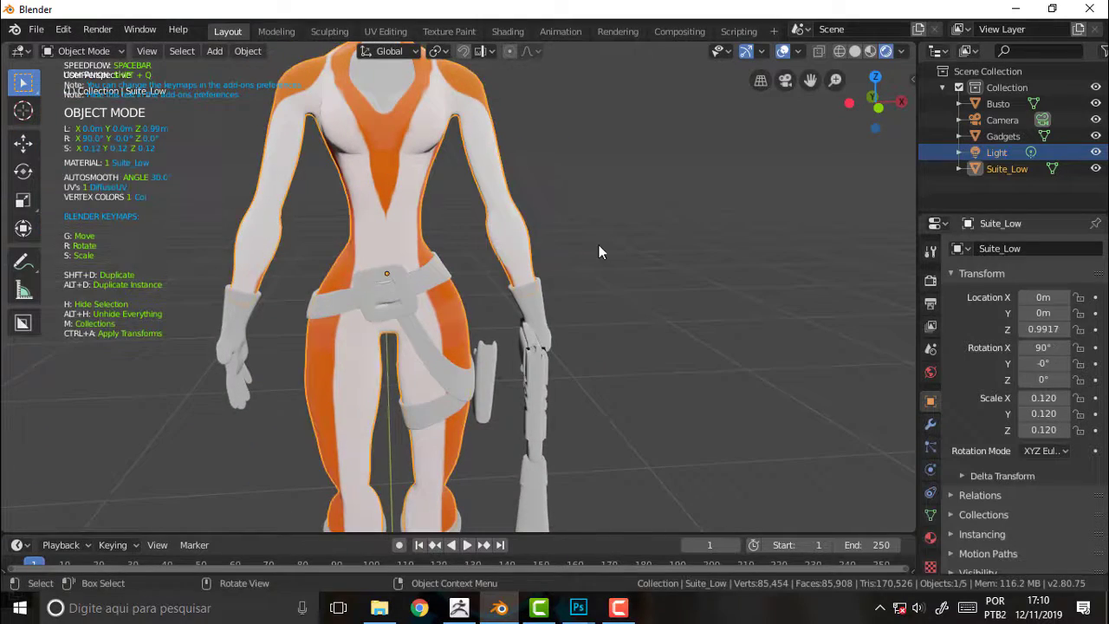
mouse_move(667, 240)
middle_mouse_down()
mouse_move(68, 249)
mouse_move(628, 278)
mouse_move(719, 259)
mouse_move(661, 260)
mouse_move(627, 225)
mouse_move(612, 246)
middle_mouse_up()
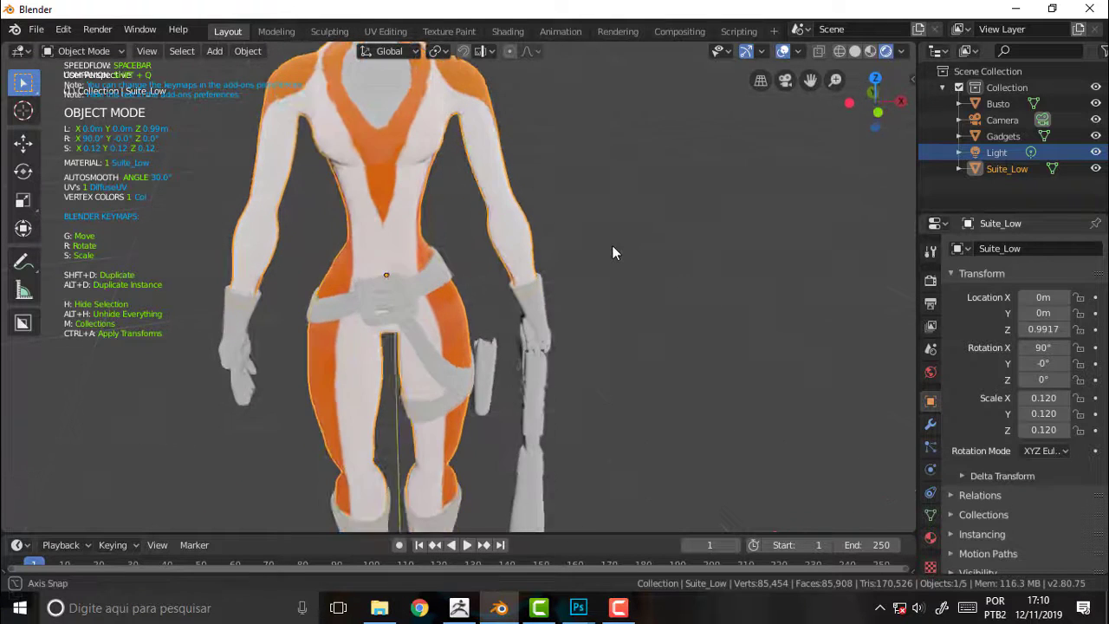
scroll(613, 246, "down", 4)
scroll(614, 246, "up", 4)
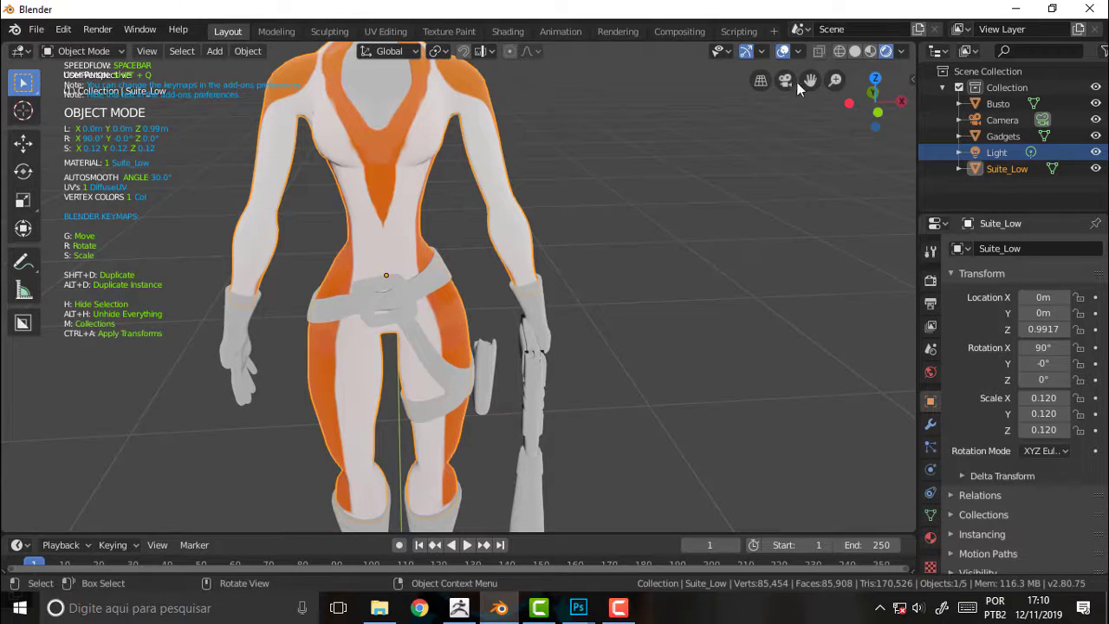
left_click_drag(810, 80, 810, 295)
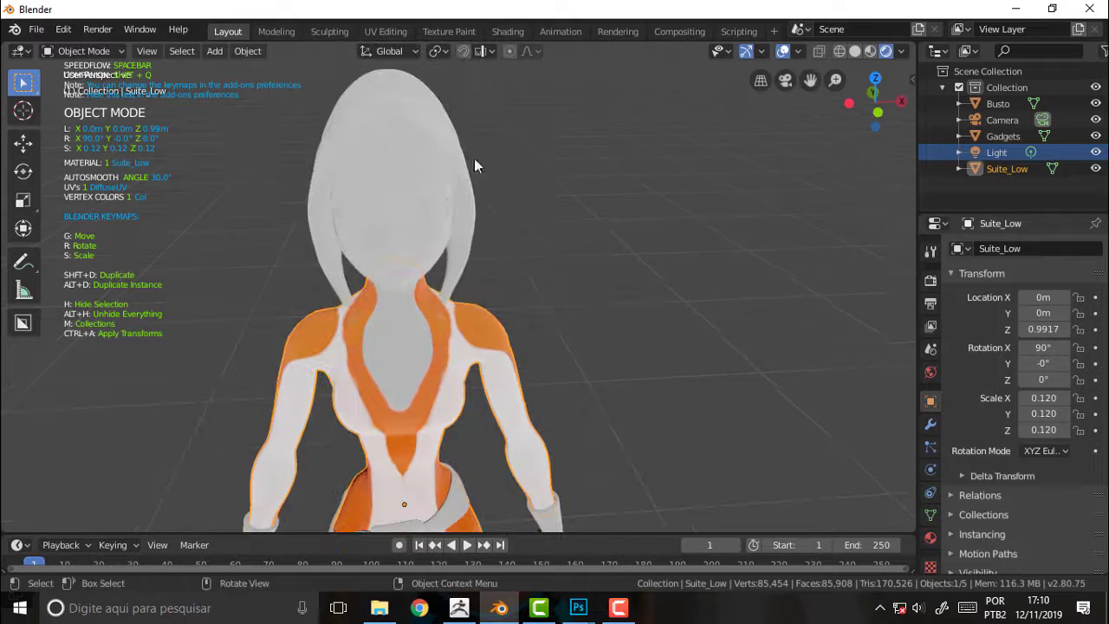
left_click(404, 171)
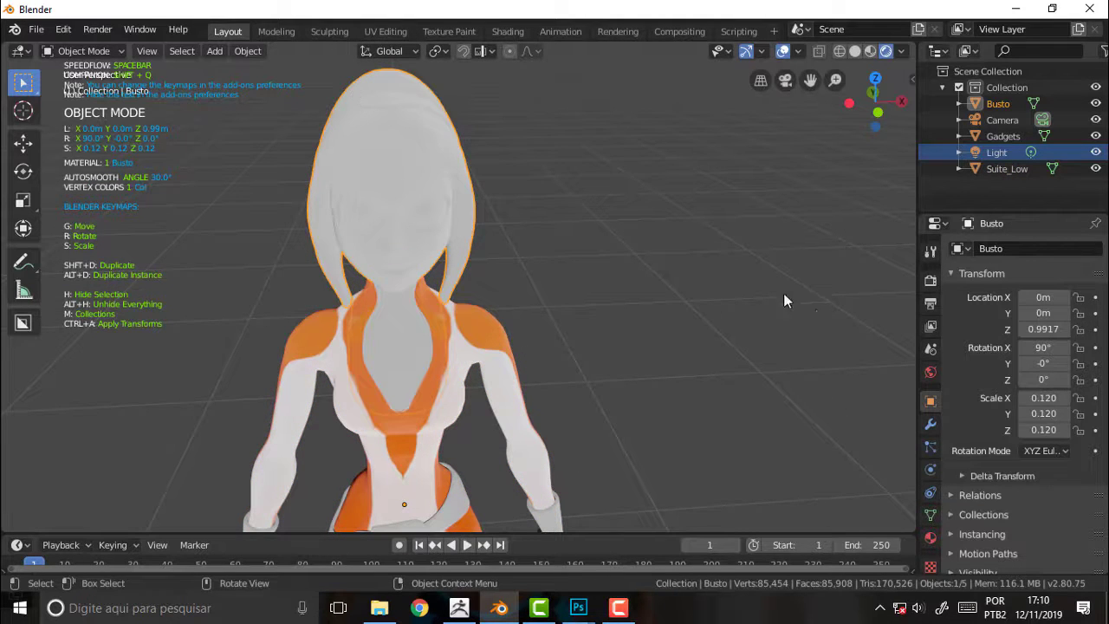
Replace the Busto material with a fresh Material.001 in a new slot.
left_click(930, 537)
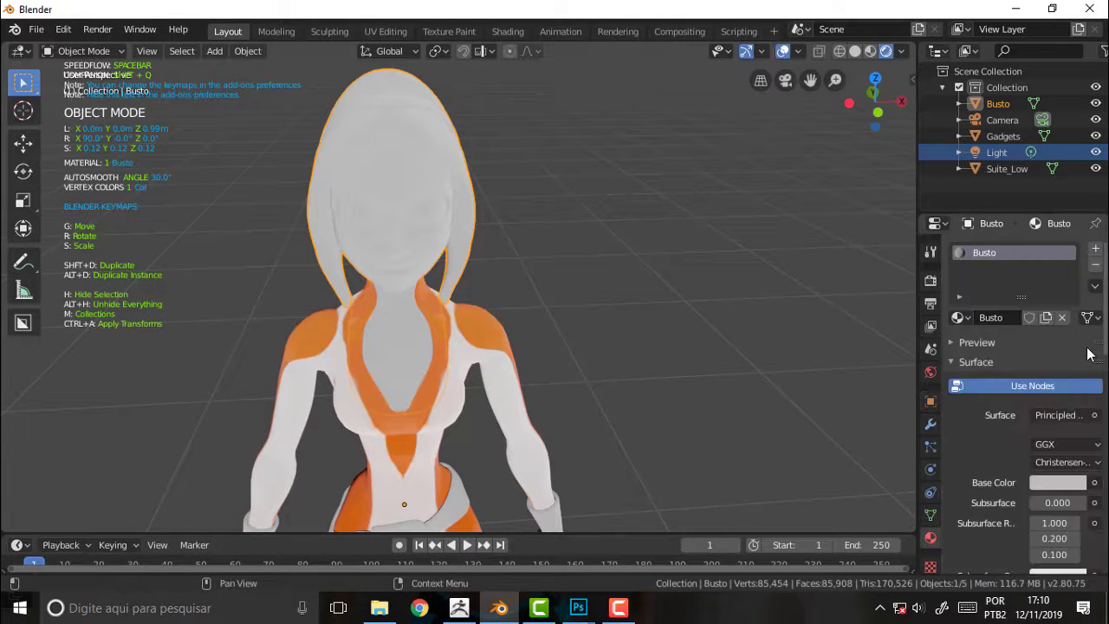
left_click(1096, 265)
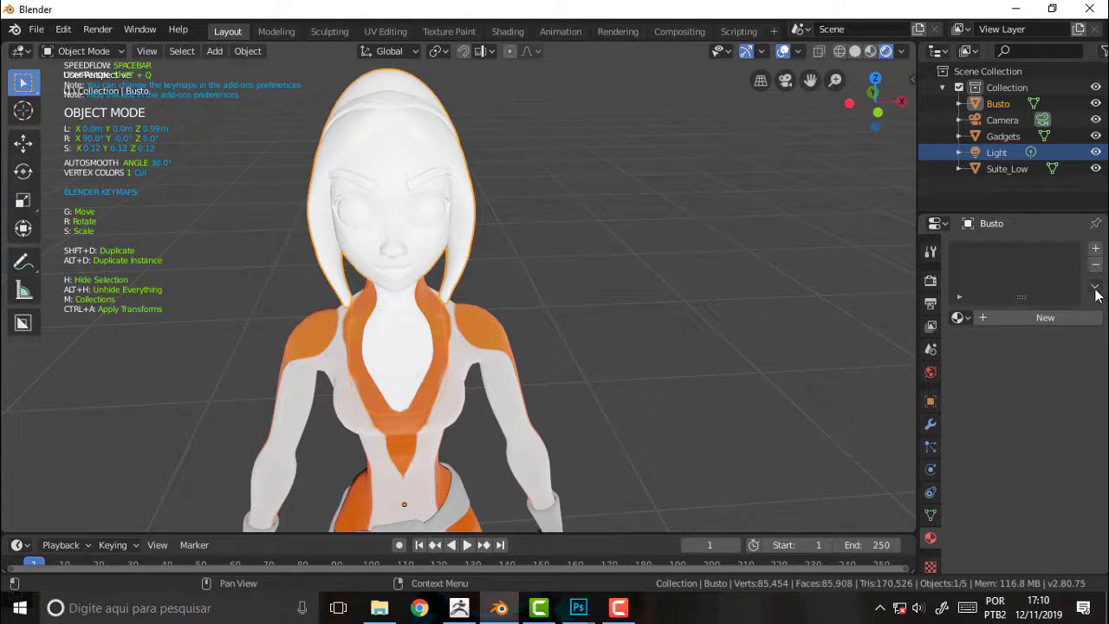
left_click(1096, 250)
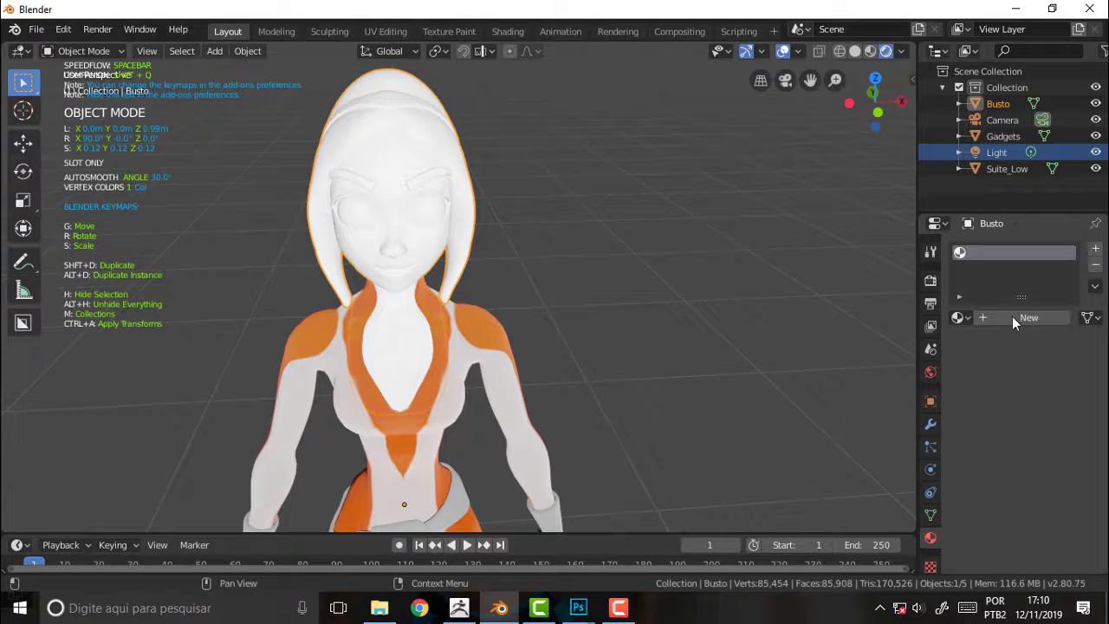
left_click(1009, 315)
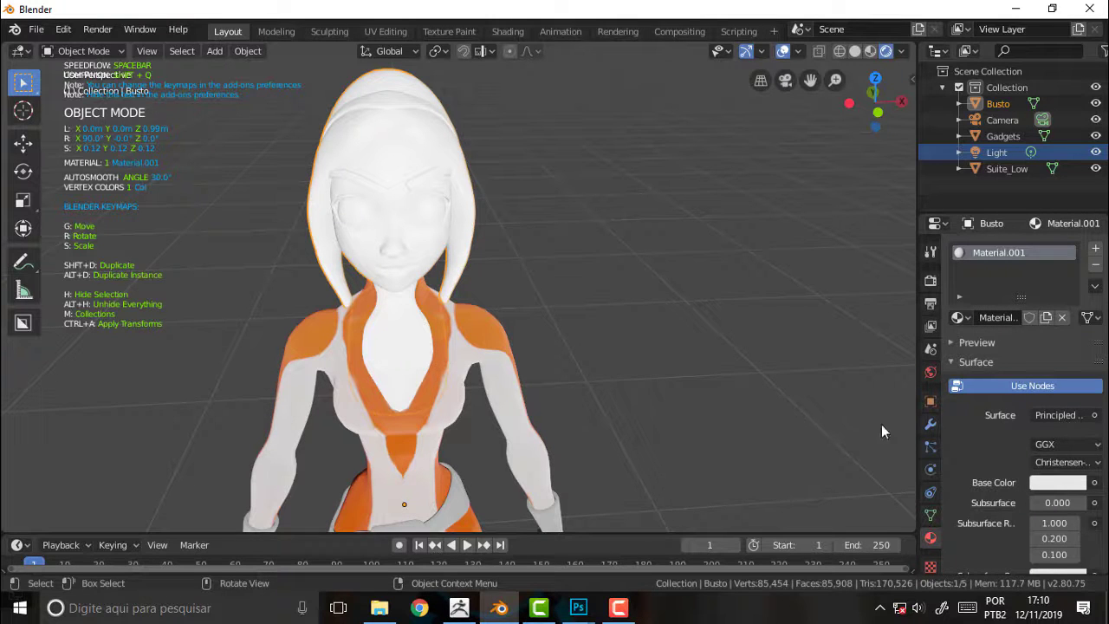
Darken Material.001's base colour to grey with value 0.287, and check the head.
left_click(1039, 483)
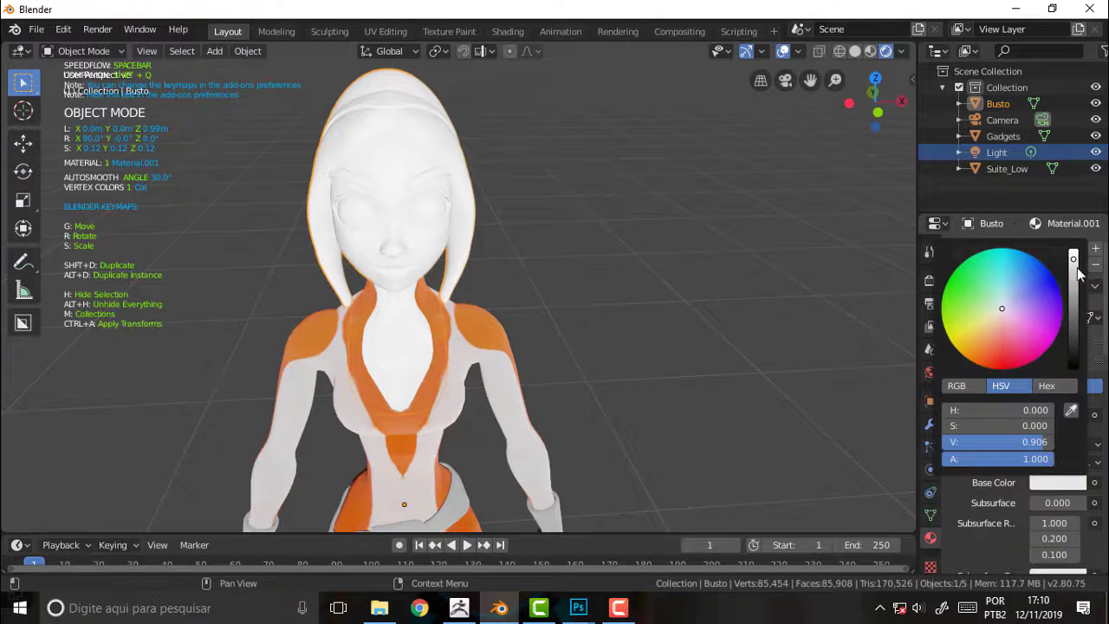
left_click_drag(1079, 274, 1073, 334)
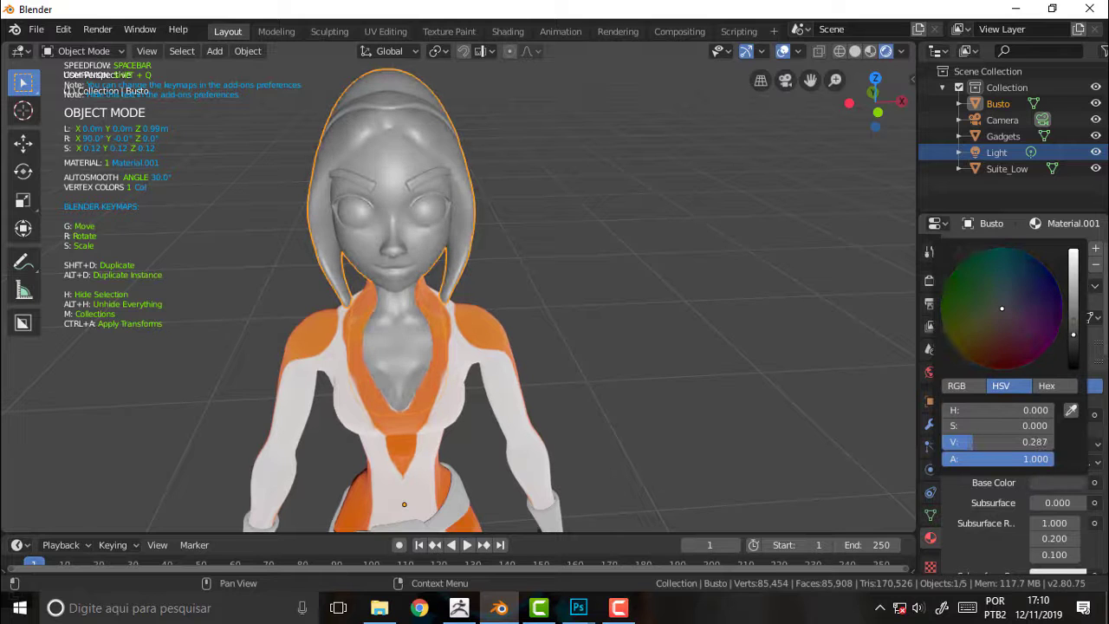
left_click(748, 269)
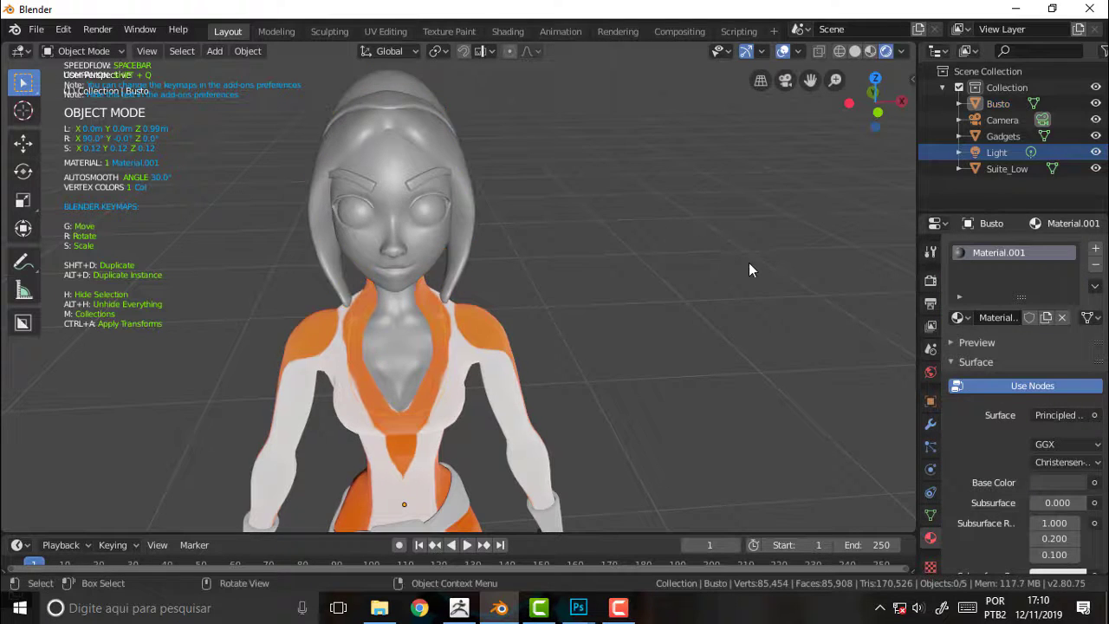
middle_click_drag(748, 262, 738, 246)
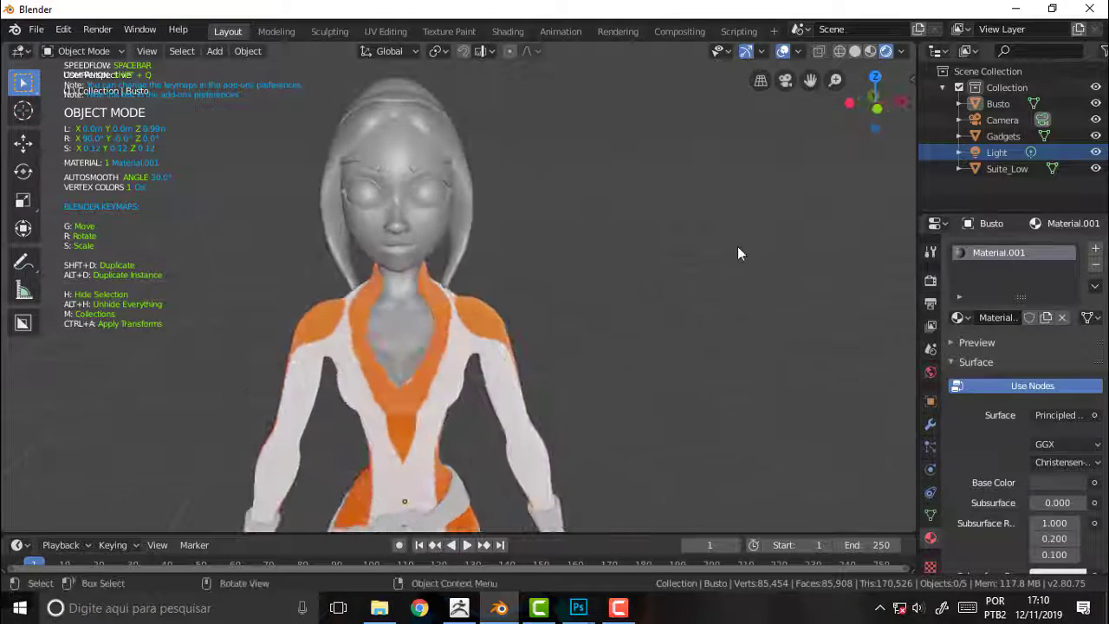
scroll(737, 246, "down", 5)
scroll(737, 246, "up", 5)
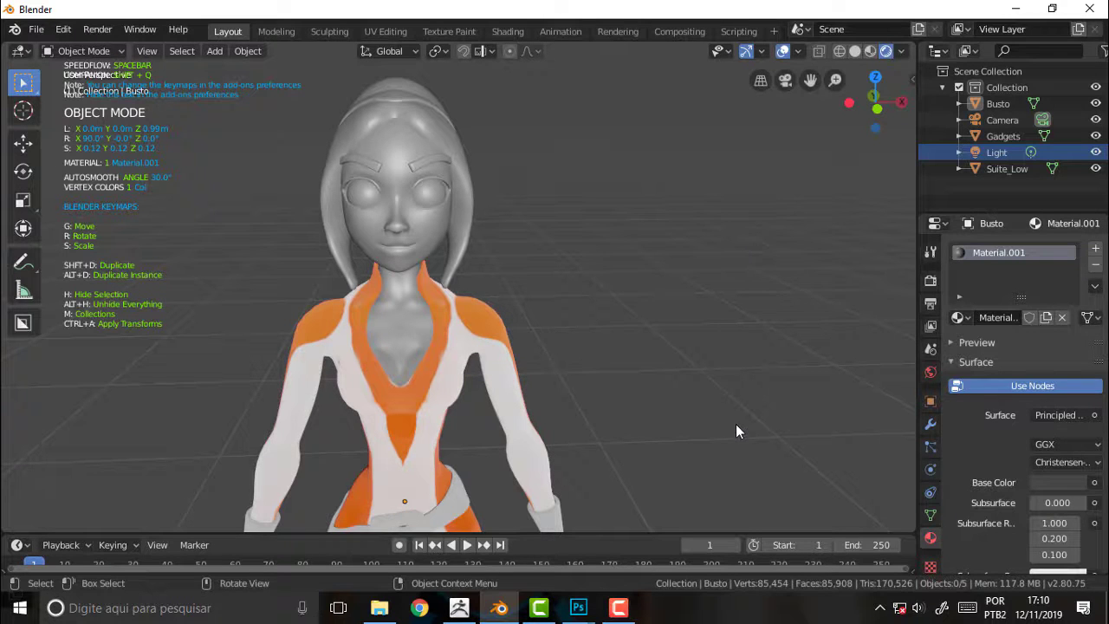
left_click(617, 607)
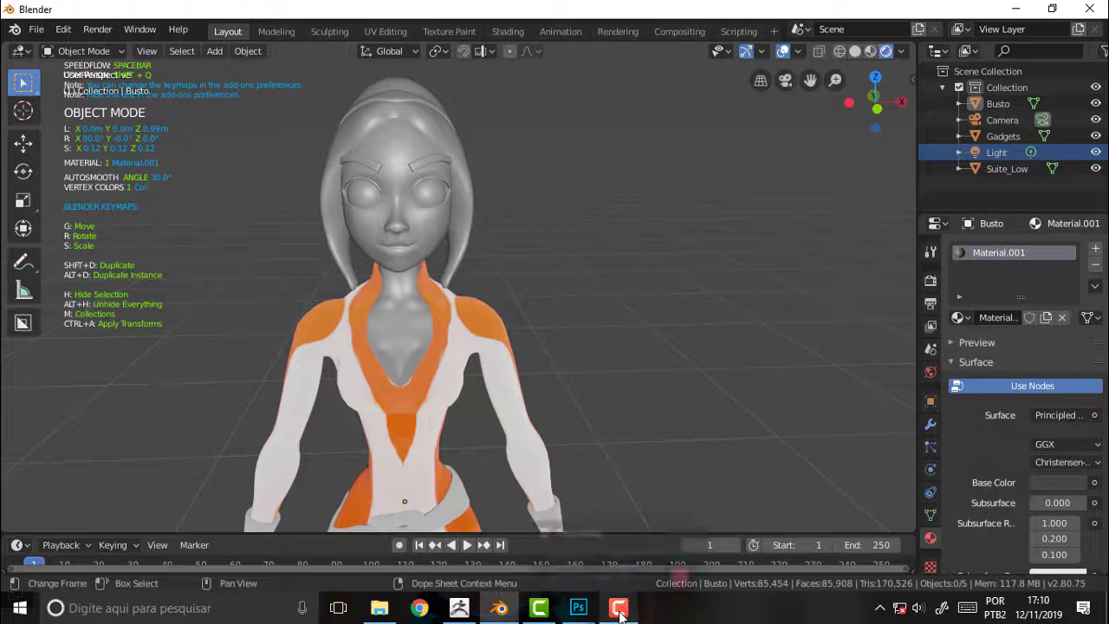